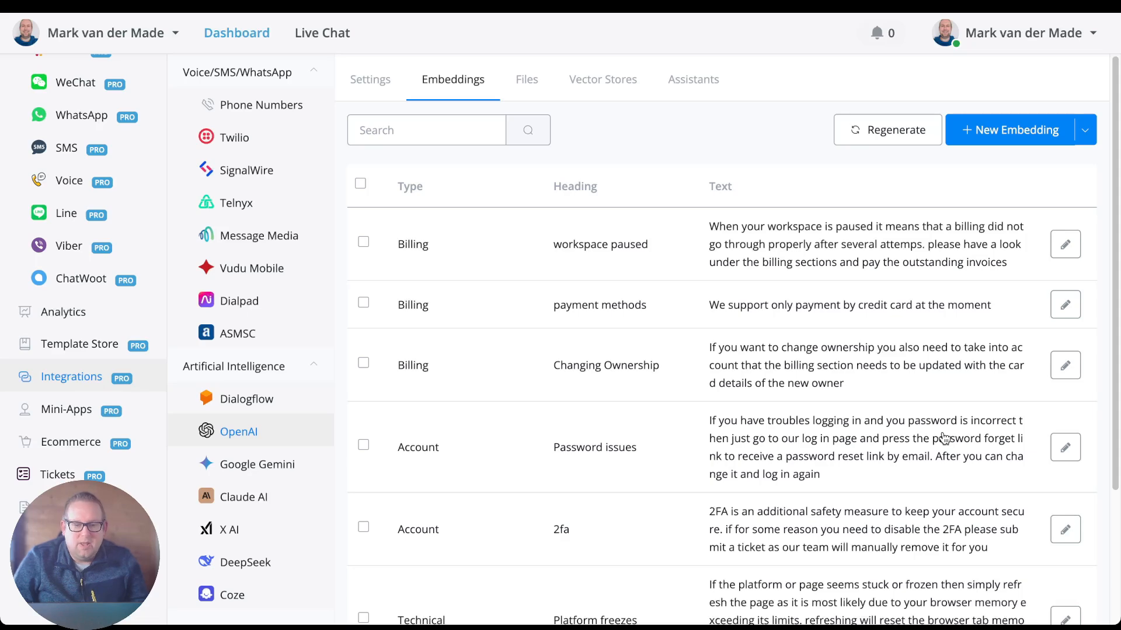
Review the types, headings and texts in the OpenAI embeddings list and the steps of the embedding match scoring flow.
scroll(448, 509, "down", 3)
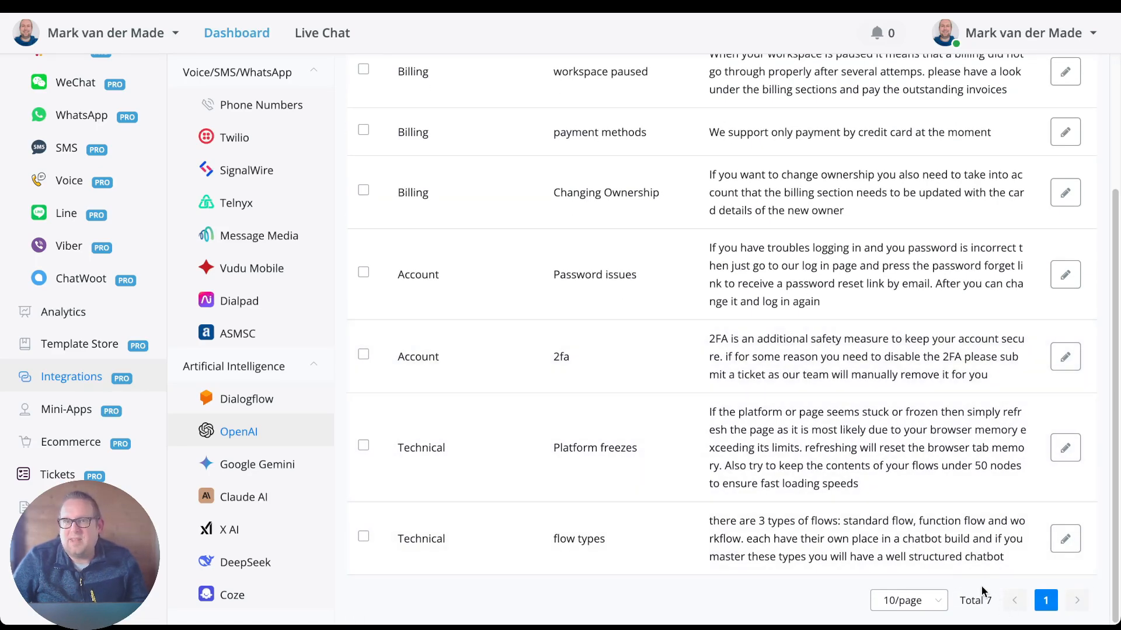
scroll(582, 343, "up", 3)
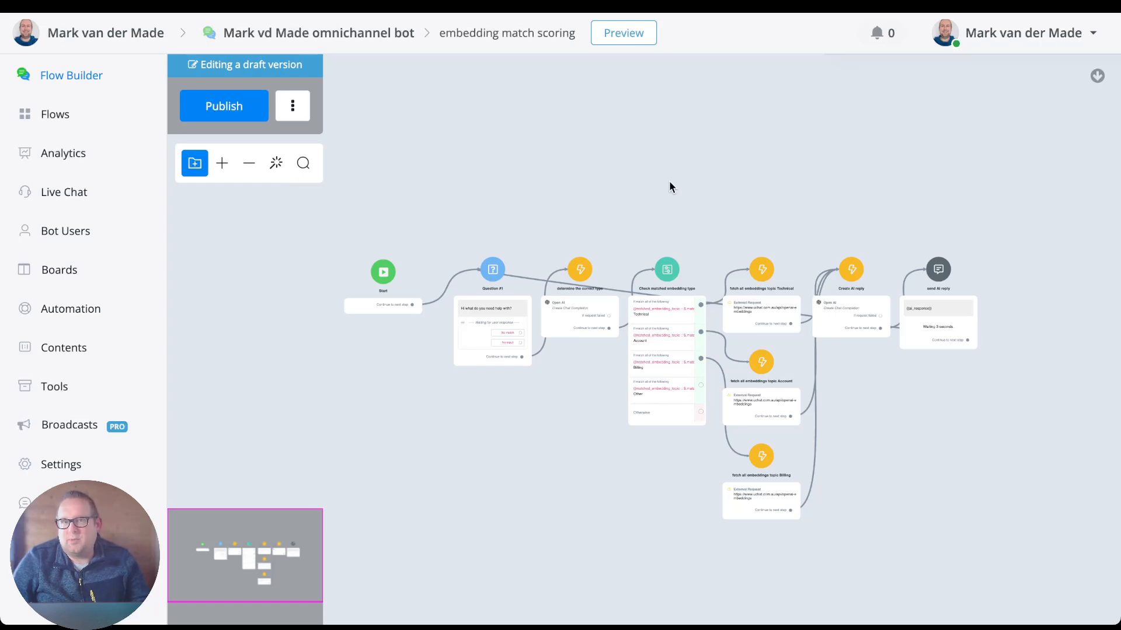
left_click_drag(669, 183, 654, 141)
scroll(527, 279, "up", 5)
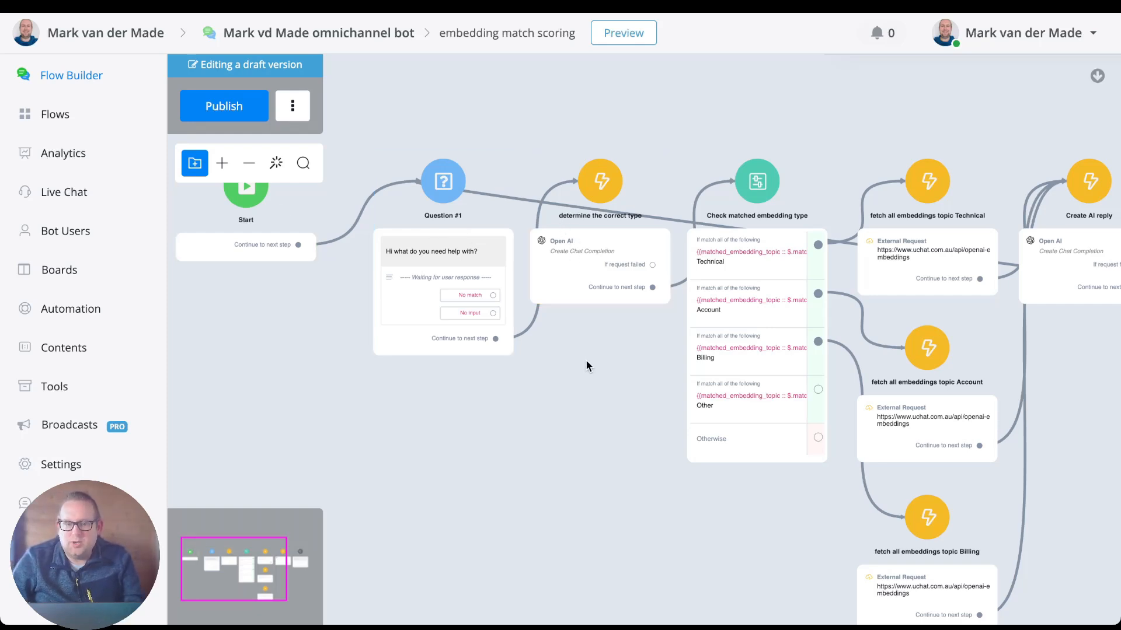
left_click_drag(586, 360, 482, 349)
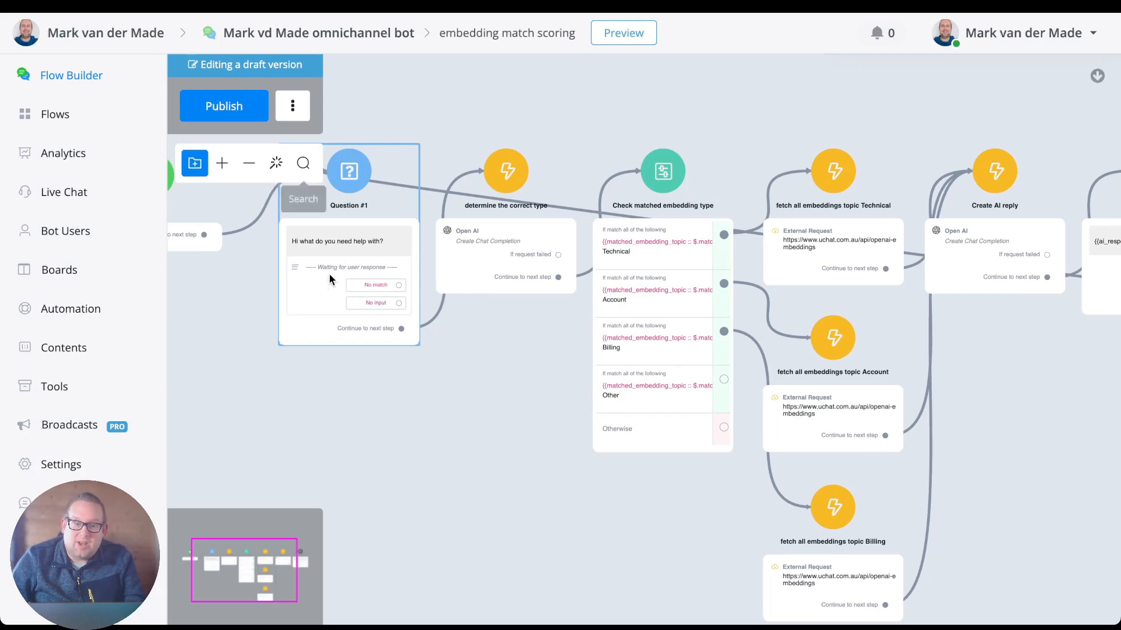
scroll(555, 215, "up", 1)
scroll(537, 219, "up", 4)
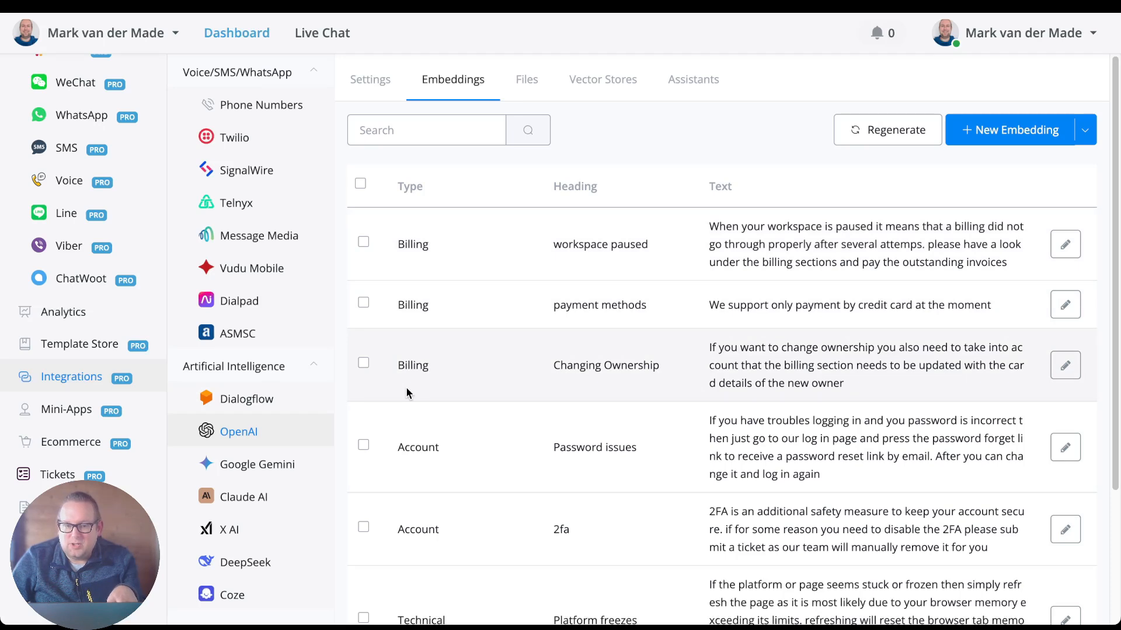
scroll(475, 458, "down", 1)
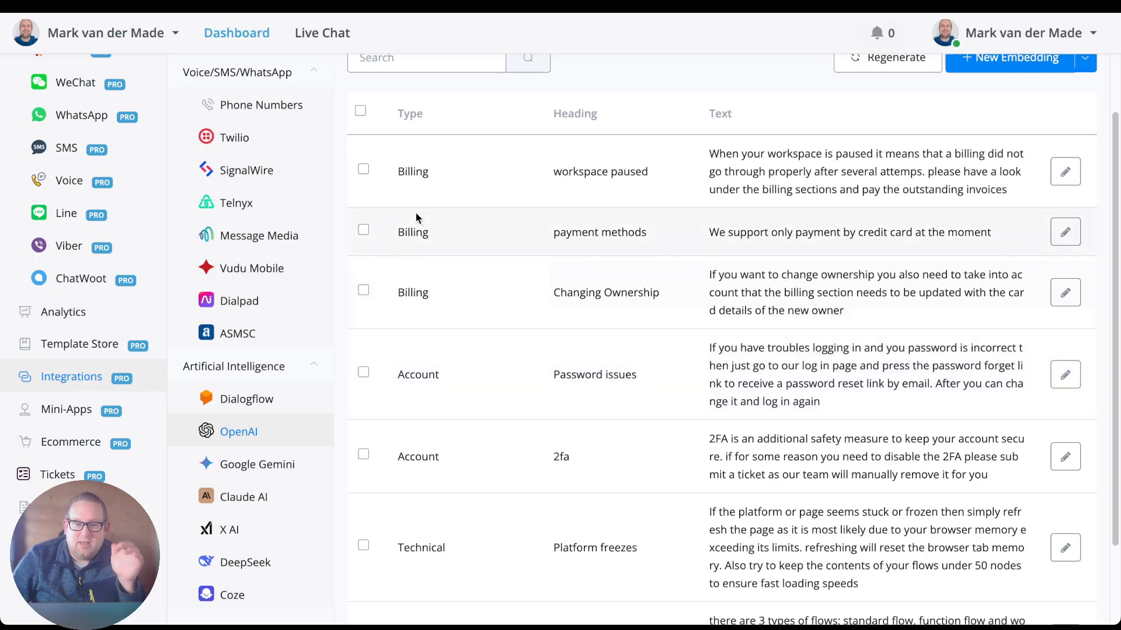
scroll(449, 481, "down", 1)
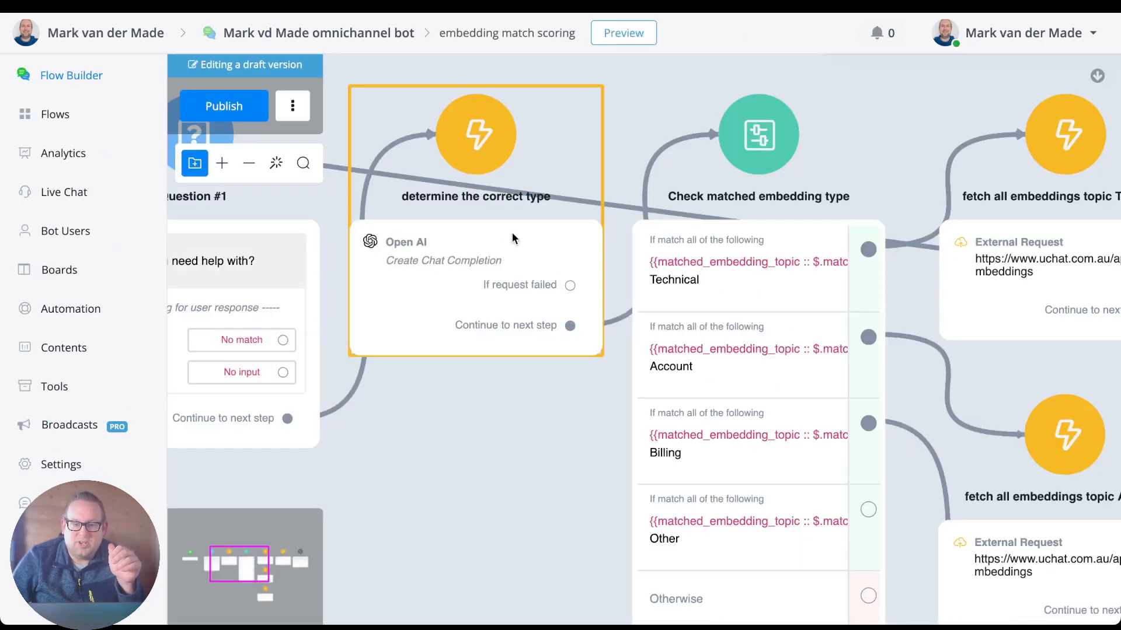
Open the Create Chat Completion action of the "determine the correct type" step and examine its system message and JSON payload.
left_click(500, 243)
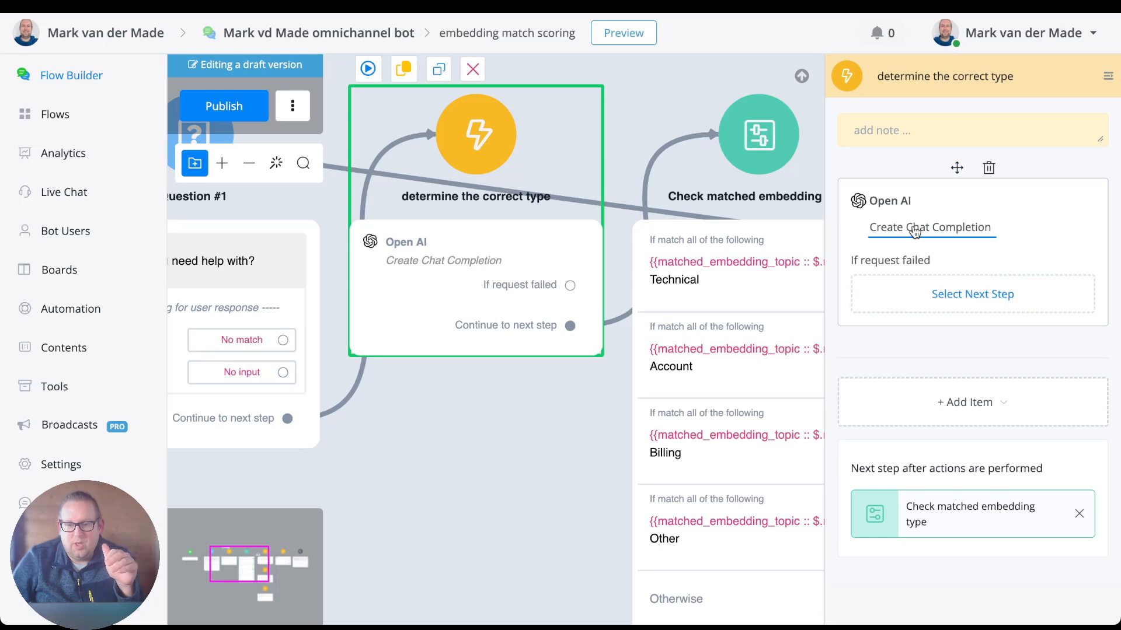
left_click(912, 225)
left_click(524, 272)
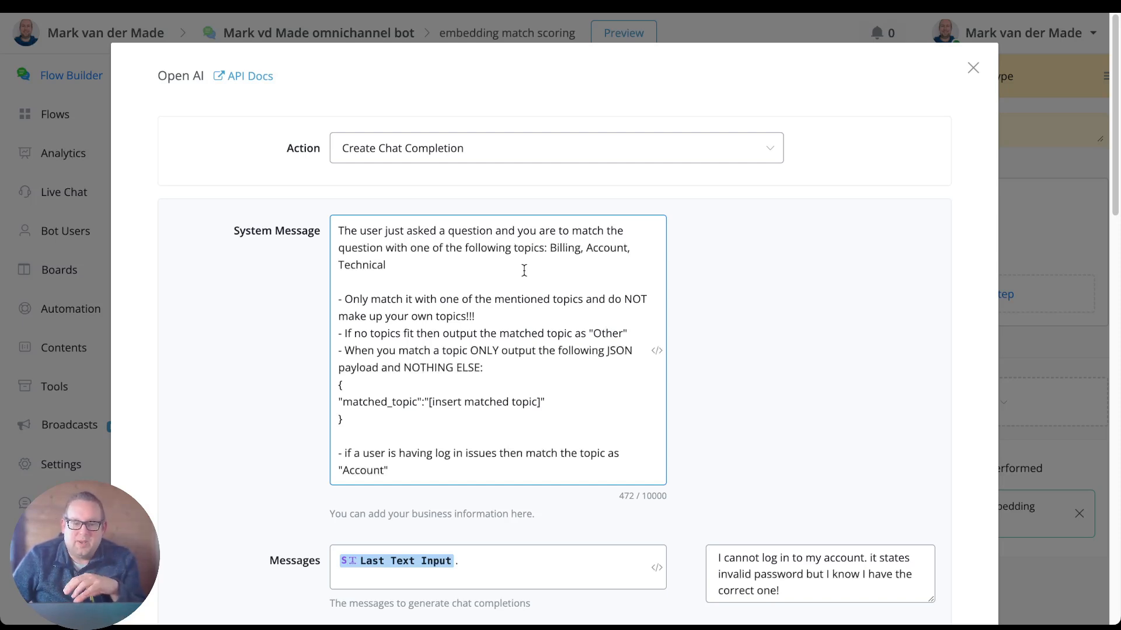
left_click(384, 430)
left_click_drag(384, 429, 328, 379)
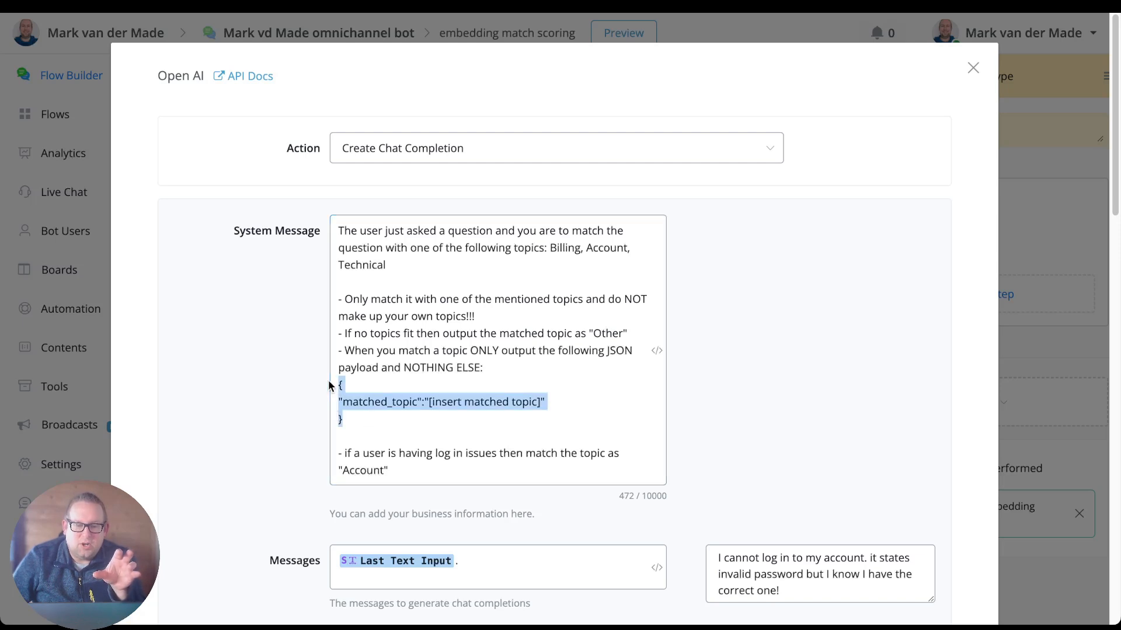
left_click(366, 387)
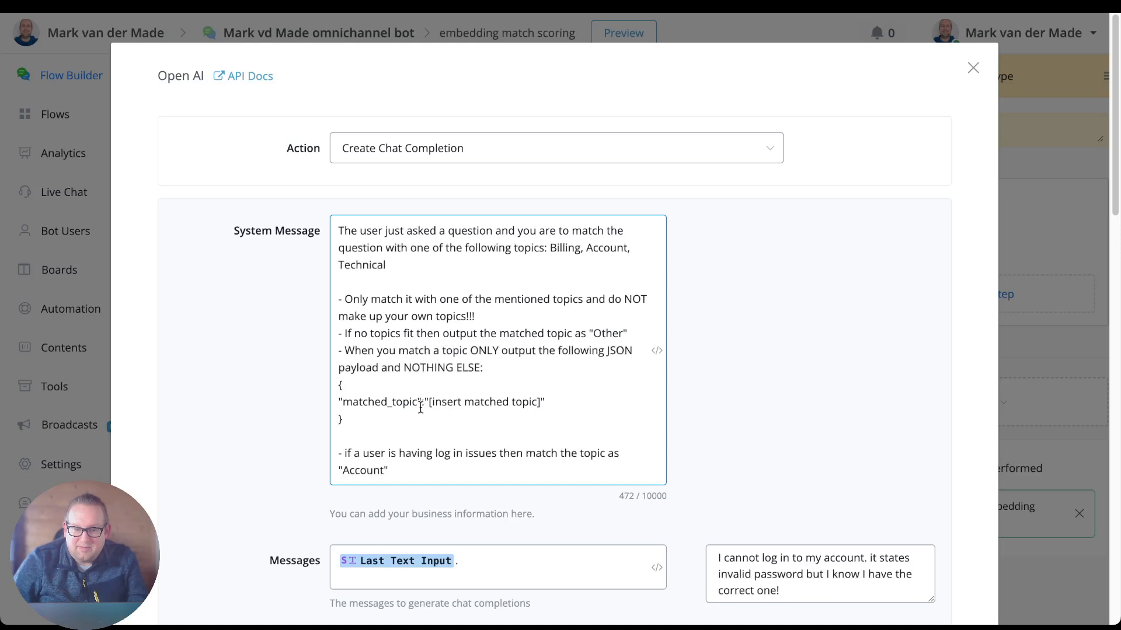
left_click_drag(422, 405, 425, 402)
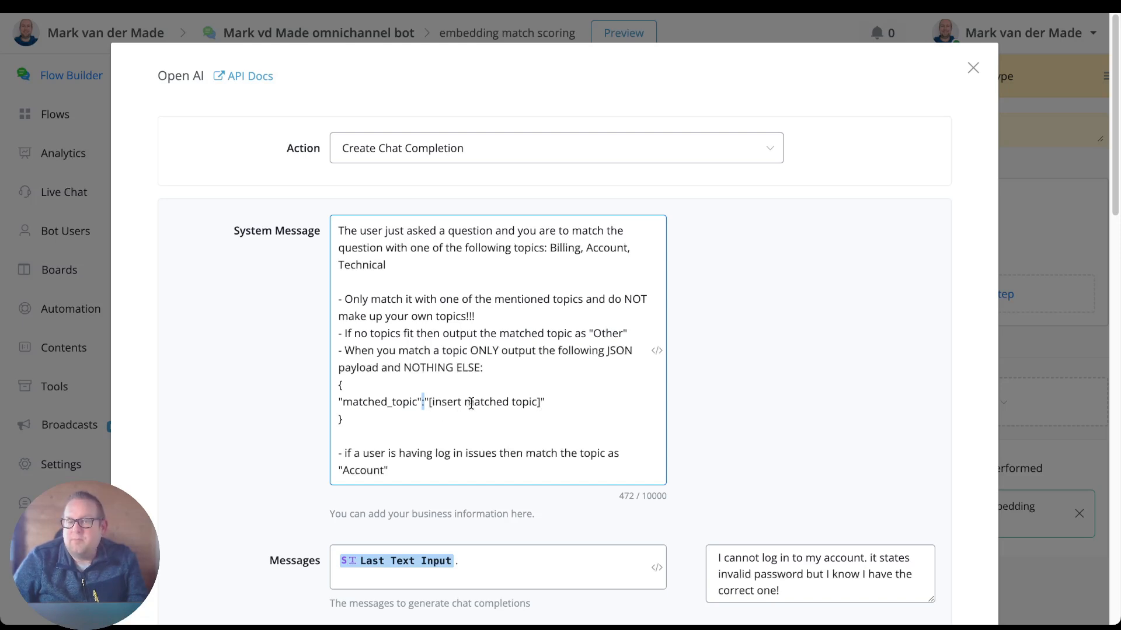
left_click(547, 402)
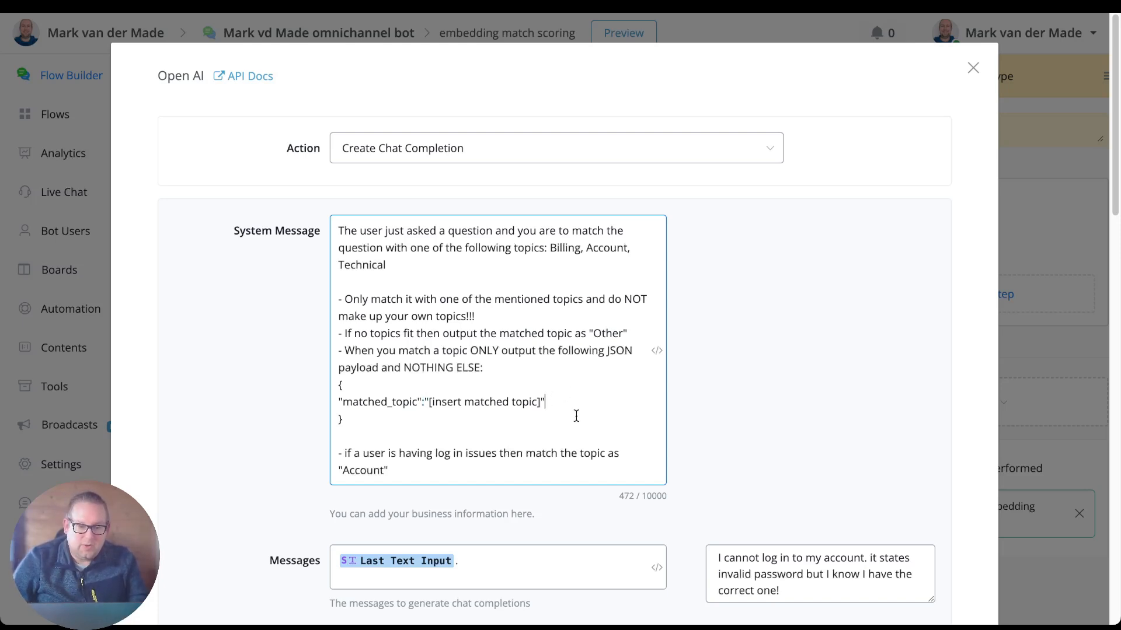
left_click(344, 419)
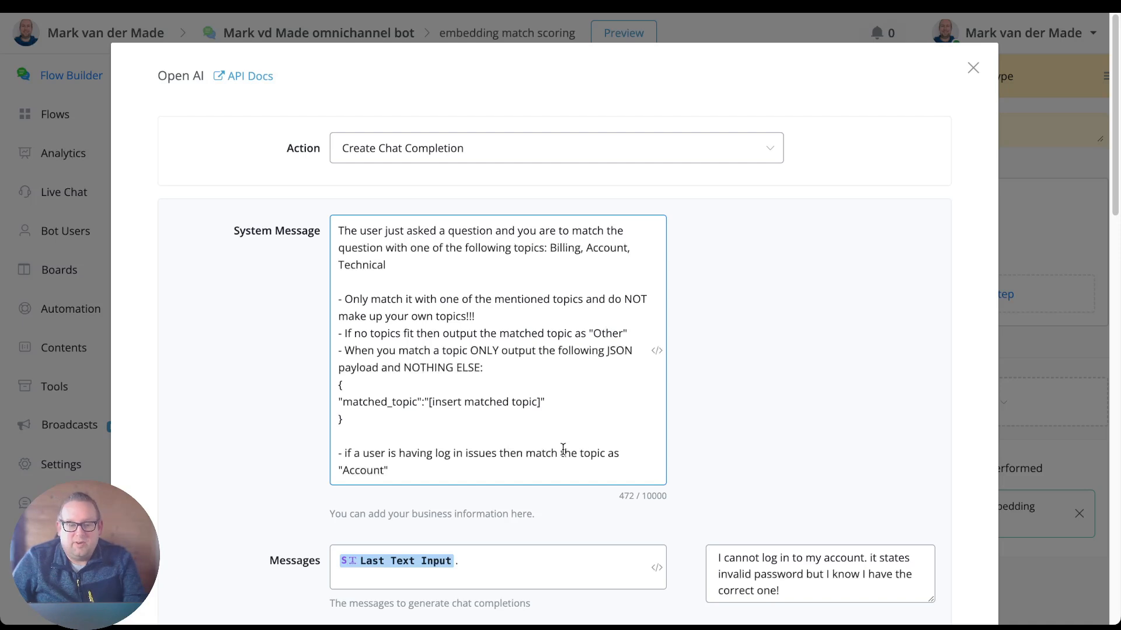
Delete the rule about matching log in issues to "Account" from the end of the system message.
scroll(563, 450, "down", 2)
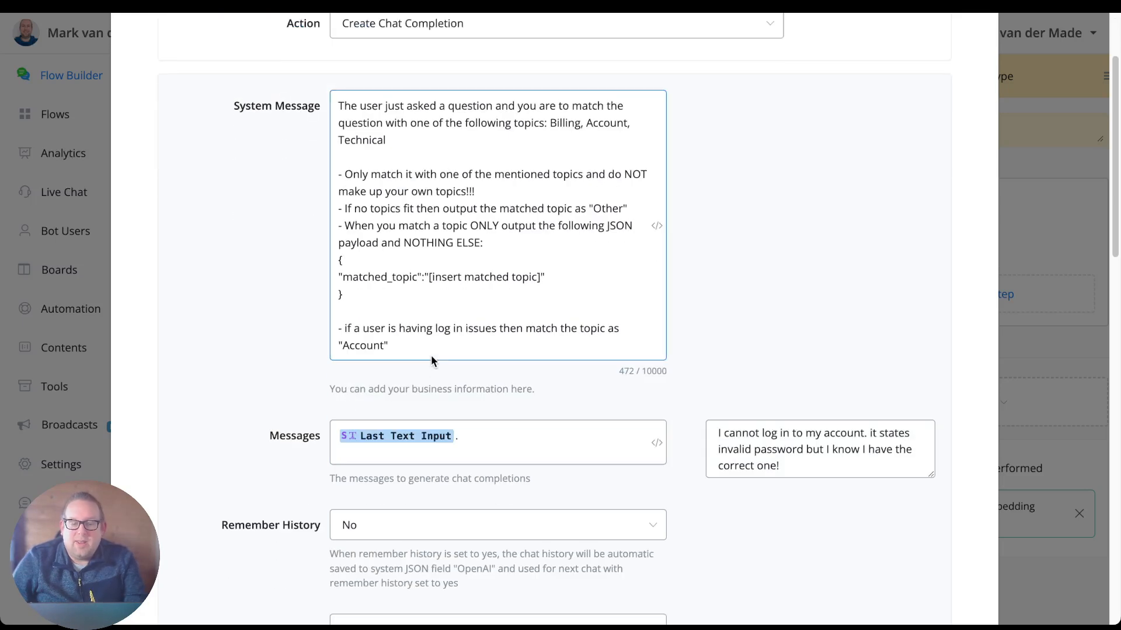
left_click(389, 345)
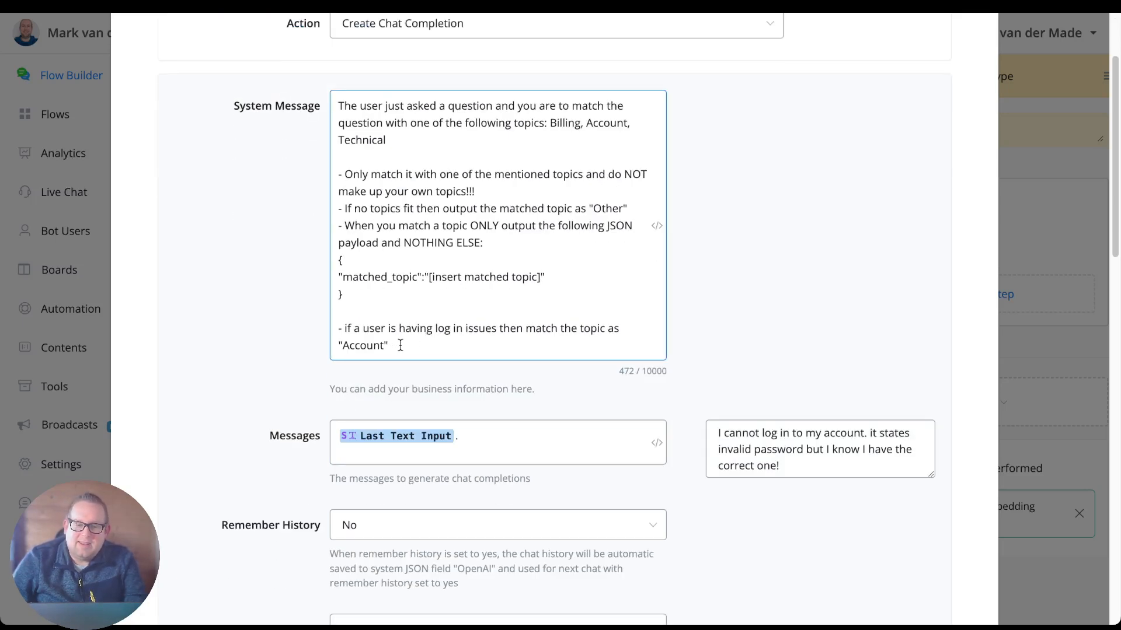
left_click_drag(398, 347, 314, 325)
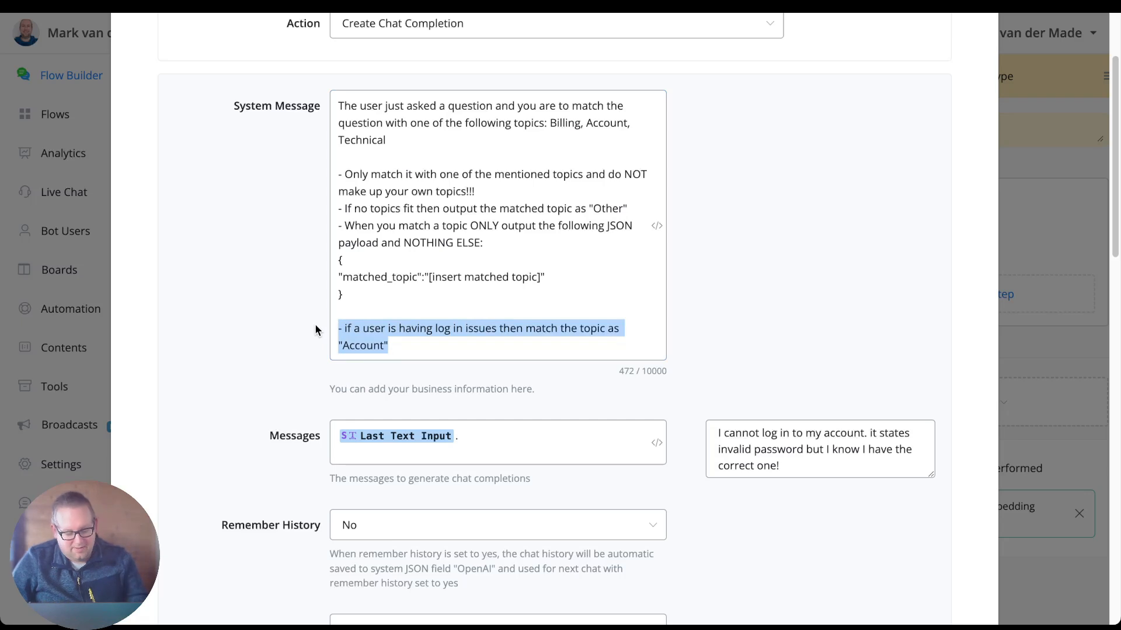
key("BackSpace")
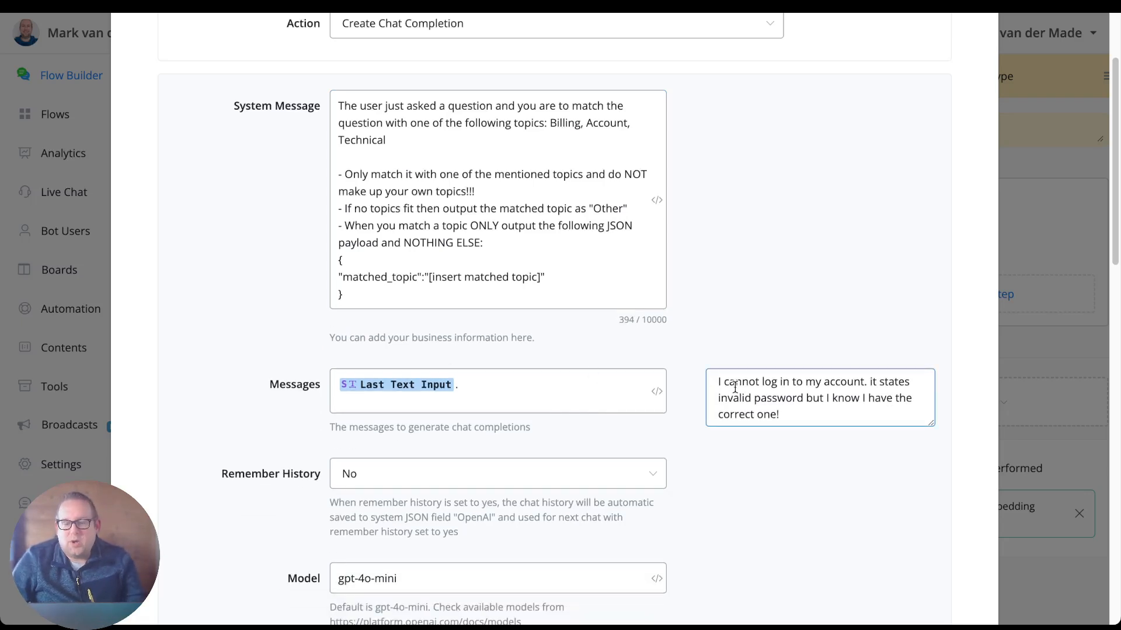
Test the request with the sample log-in complaint and inspect the matched topic in the response content.
left_click(706, 383)
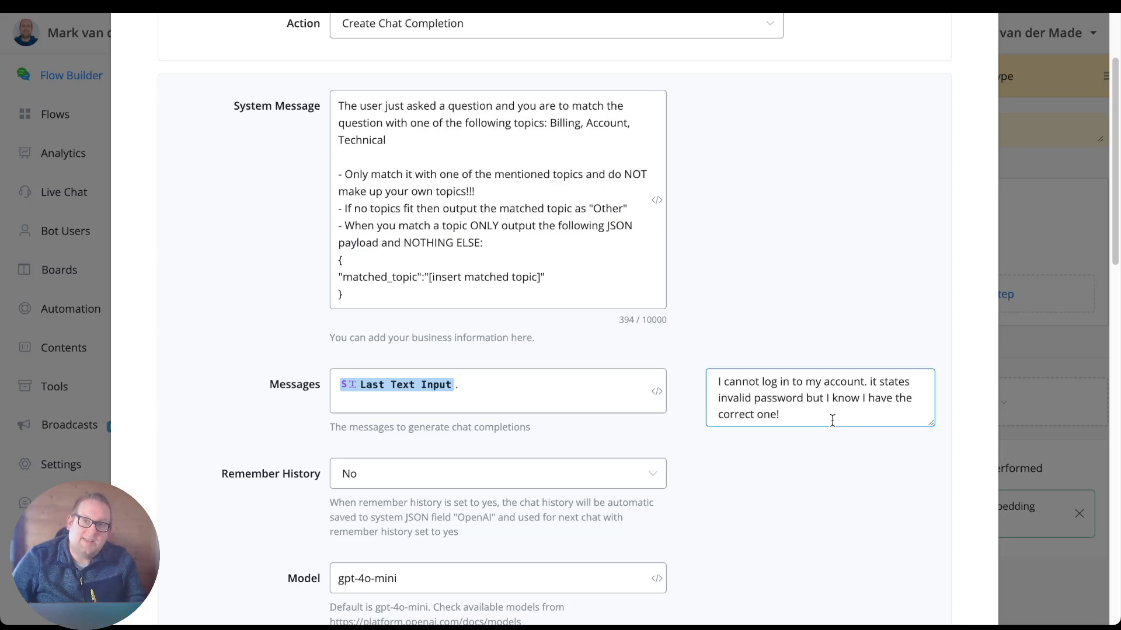
scroll(831, 420, "down", 10)
scroll(545, 358, "down", 5)
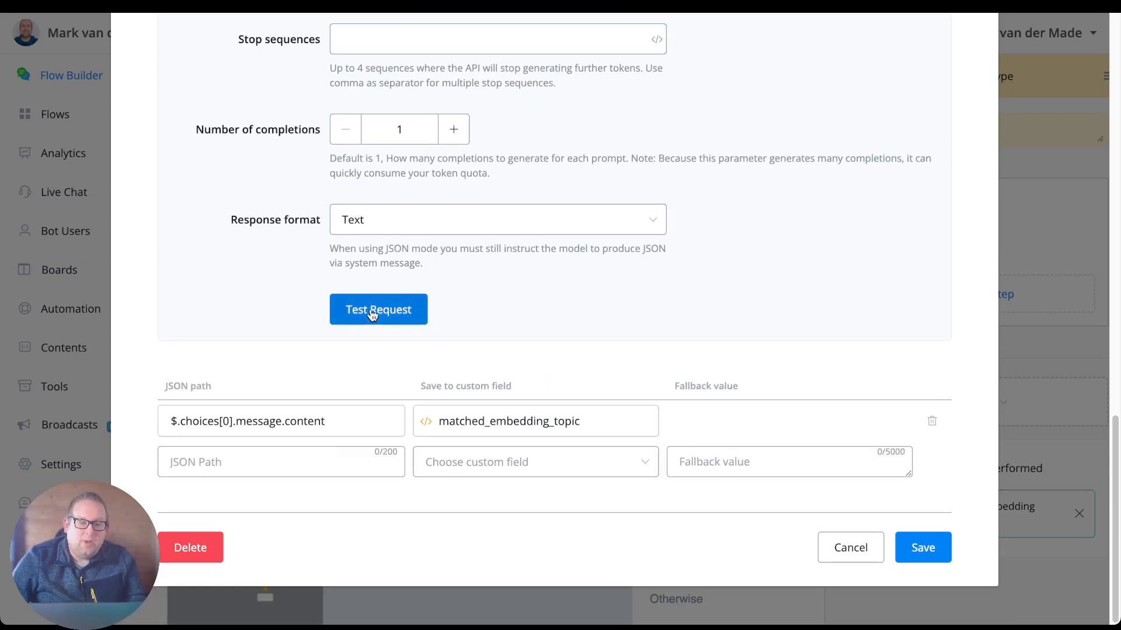
left_click(372, 314)
scroll(264, 272, "down", 4)
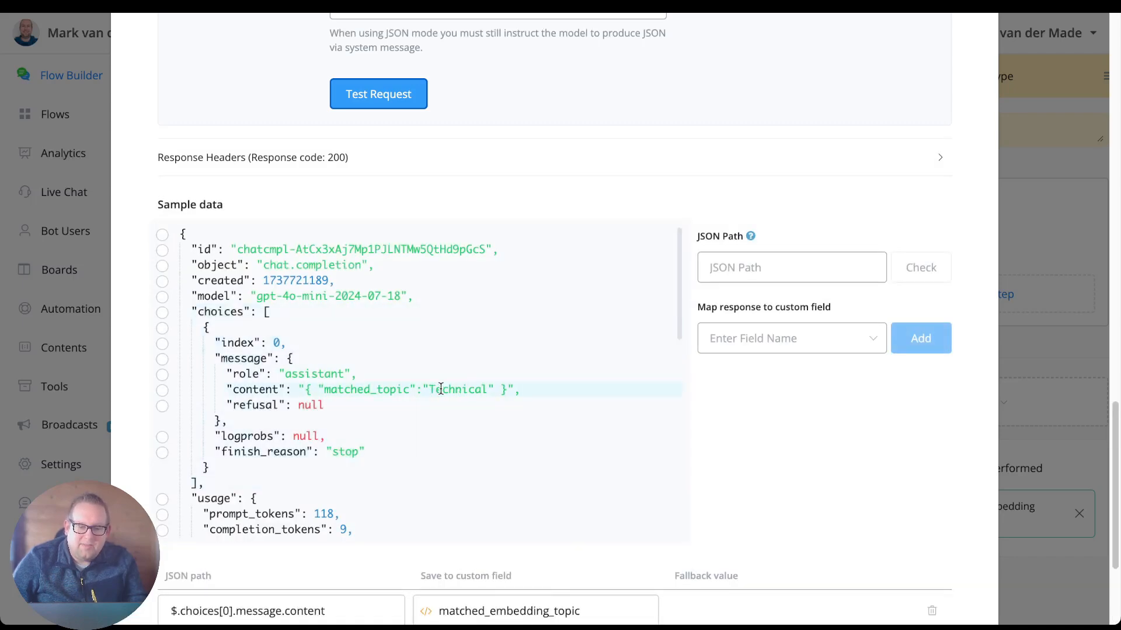
double_click(441, 389)
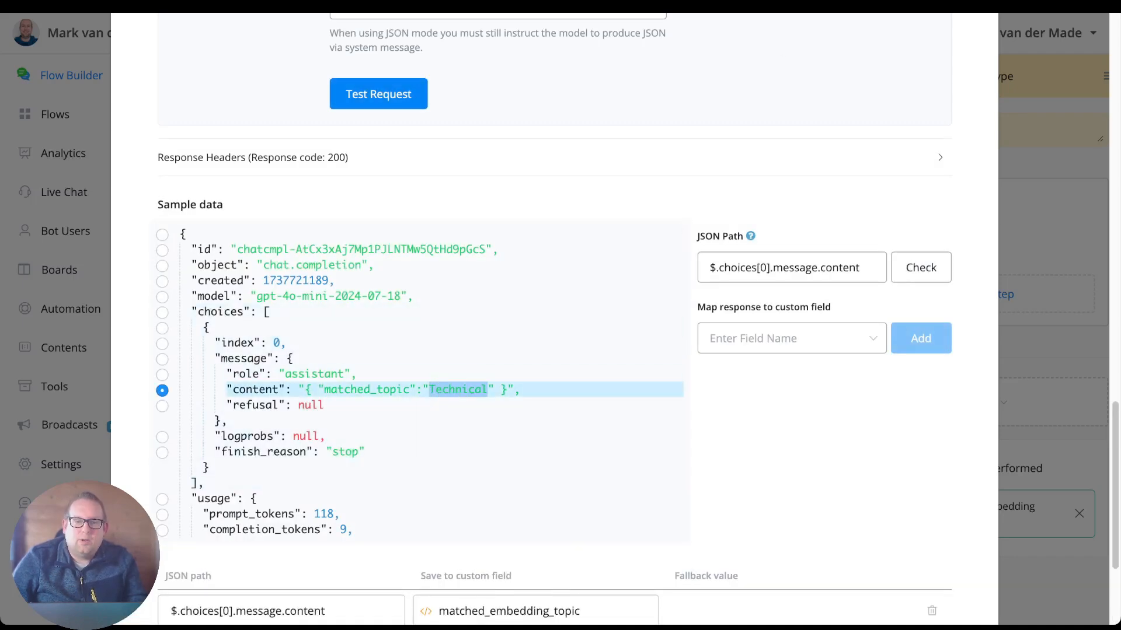
Check which type the Password issues entry has in the OpenAI embeddings list.
left_click(801, 5)
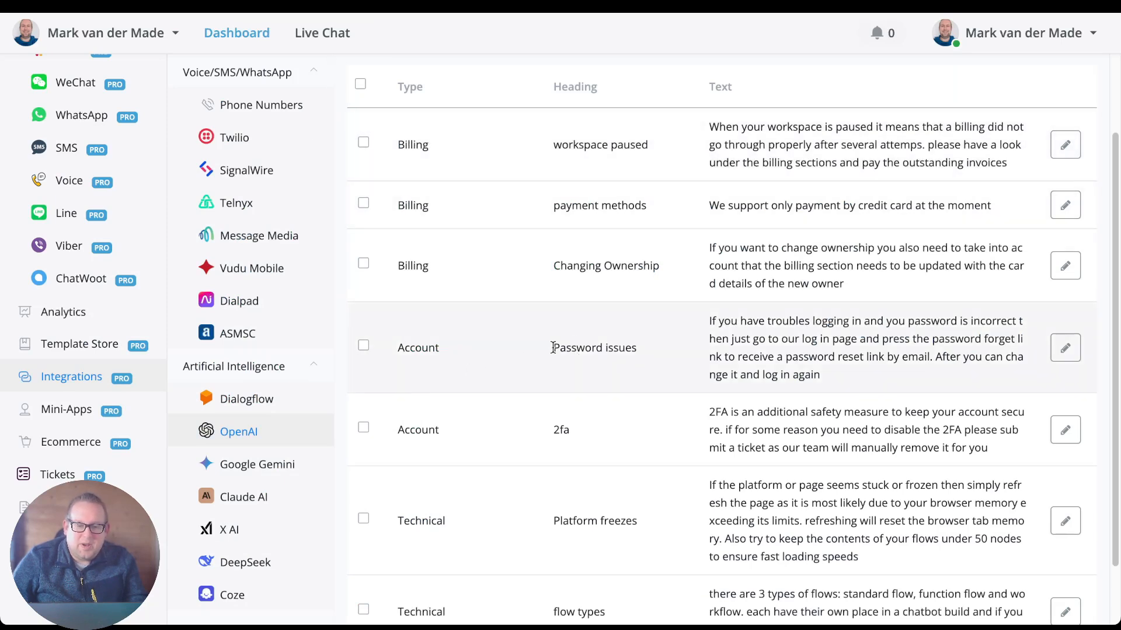
left_click_drag(553, 348, 622, 356)
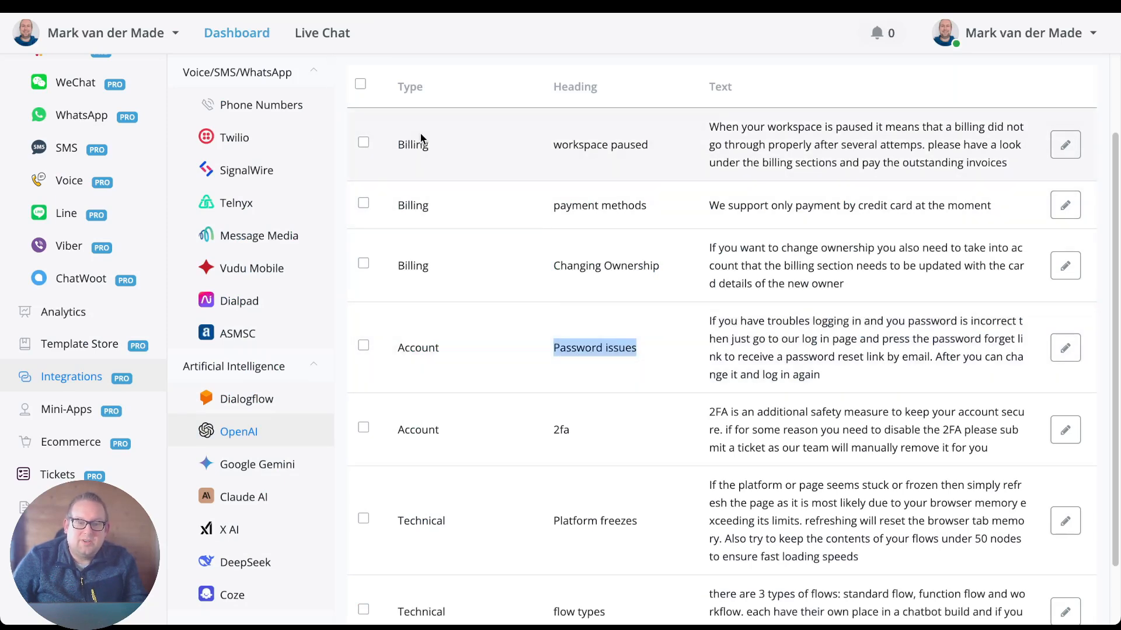
double_click(416, 350)
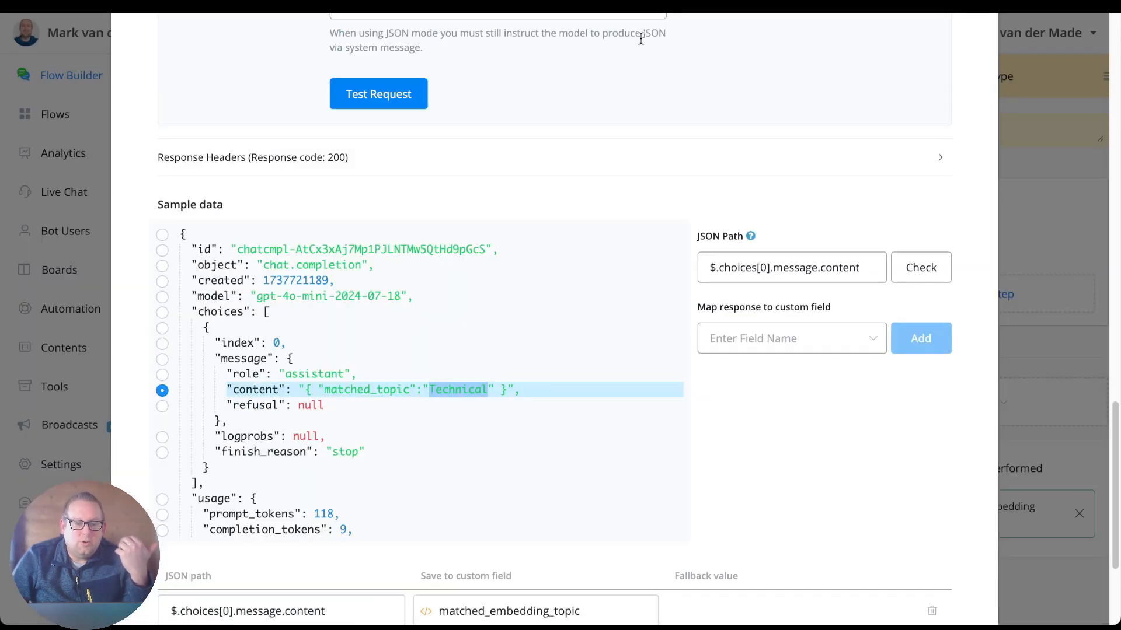
Add the rule '- if a user is having log in issues then match the topic as "Account"' to the end of the system message.
scroll(570, 197, "up", 15)
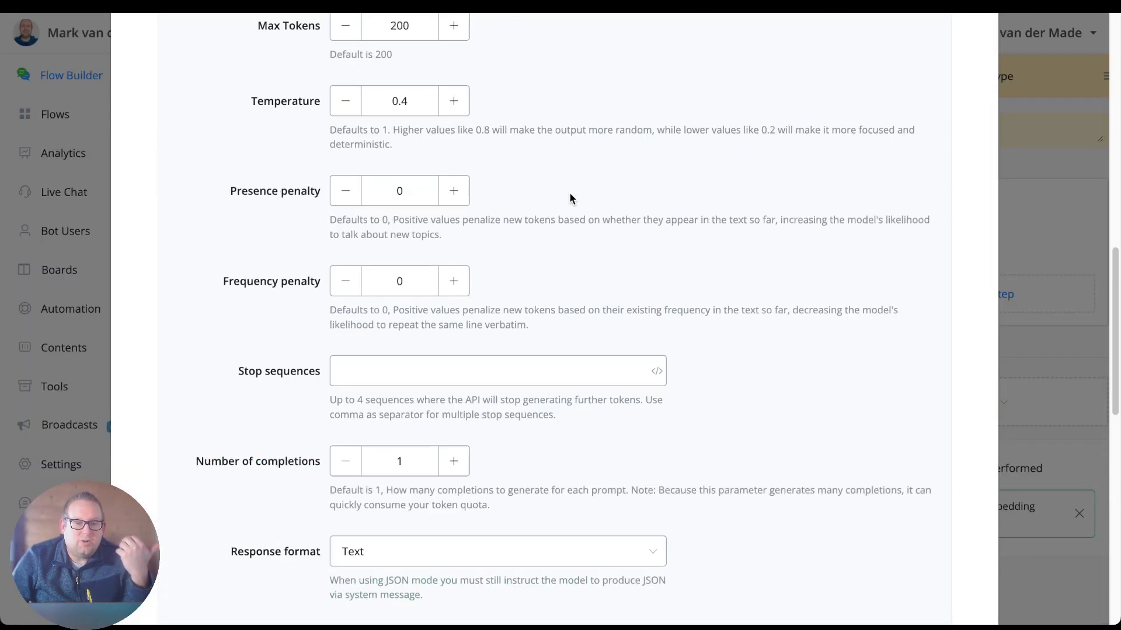
scroll(558, 183, "up", 2)
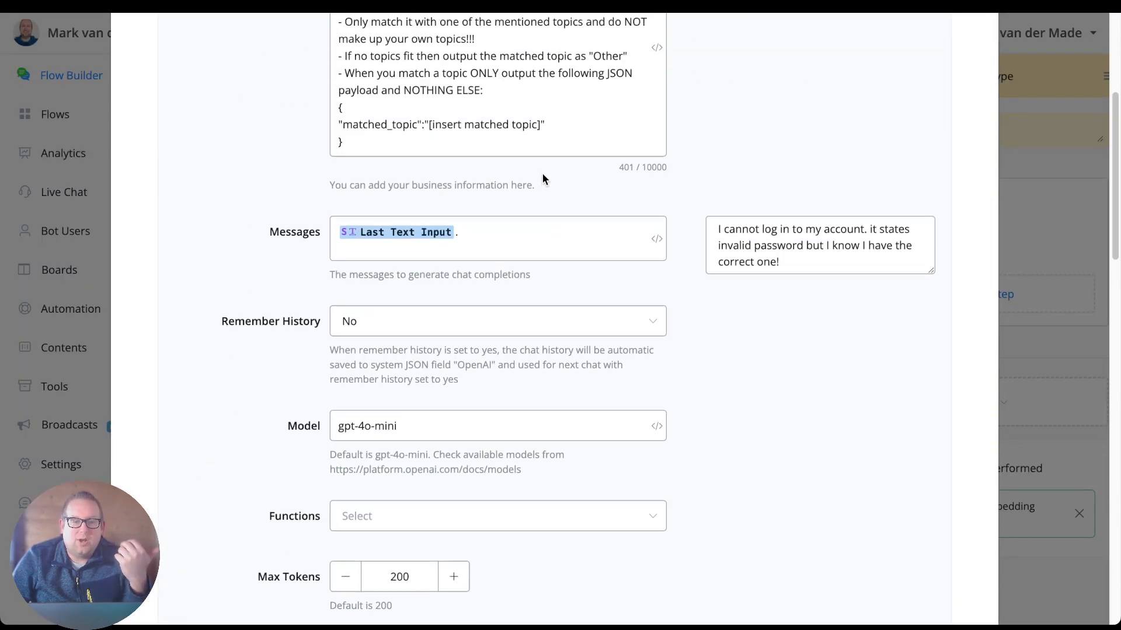
left_click(536, 153)
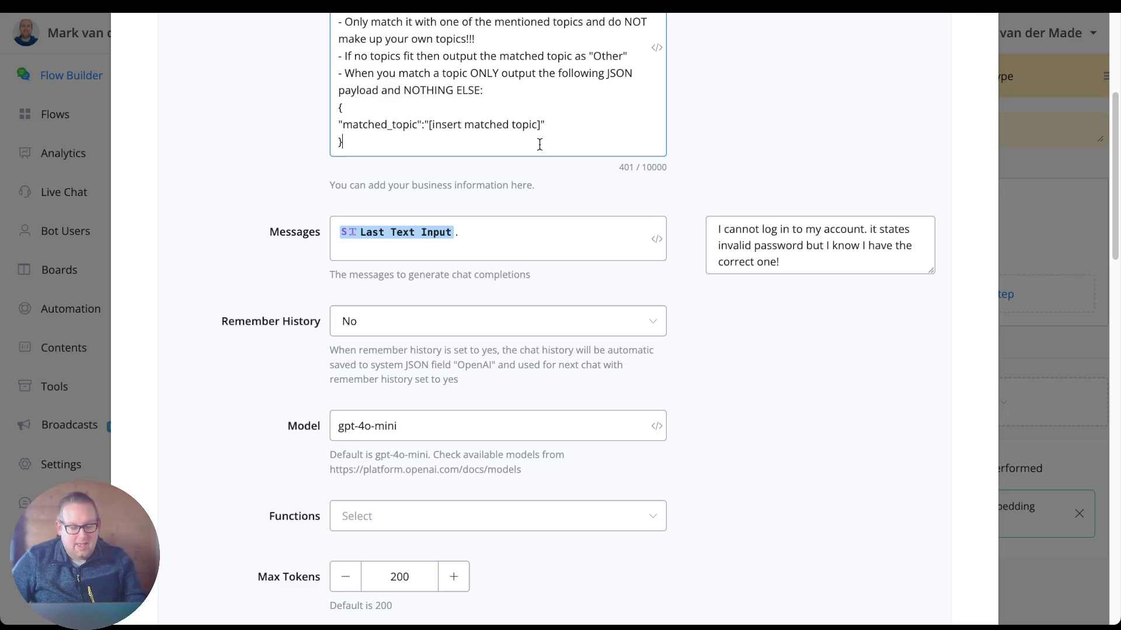
key("Return")
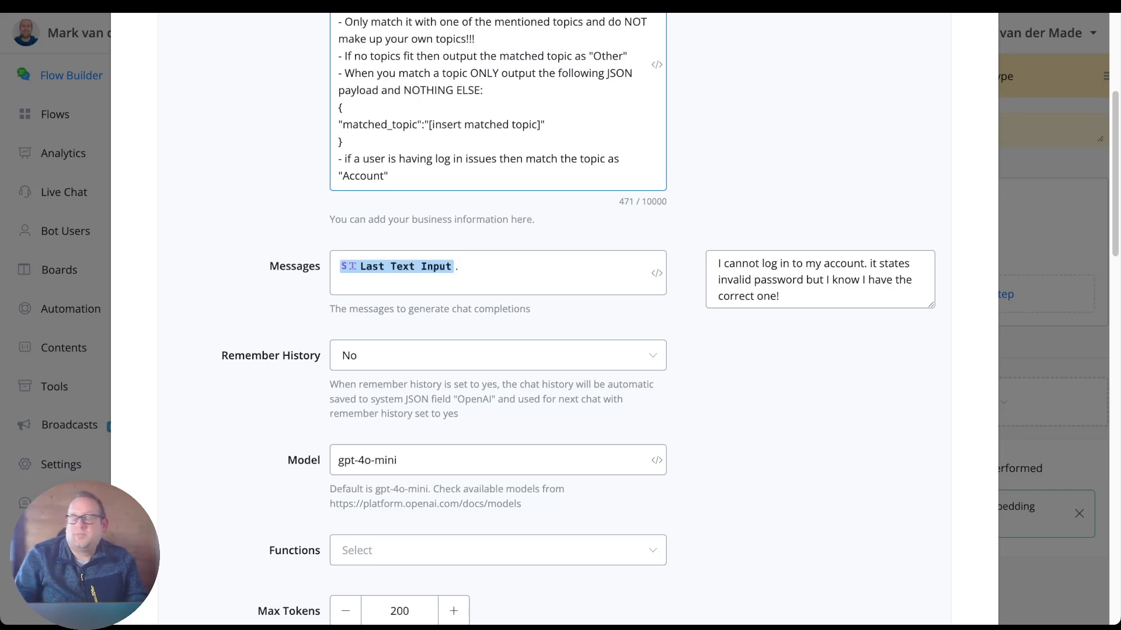
Rerun the test request with the log-in rule in the system message and inspect the matched topic returned.
left_click(819, 317)
scroll(819, 317, "down", 1)
scroll(818, 317, "down", 15)
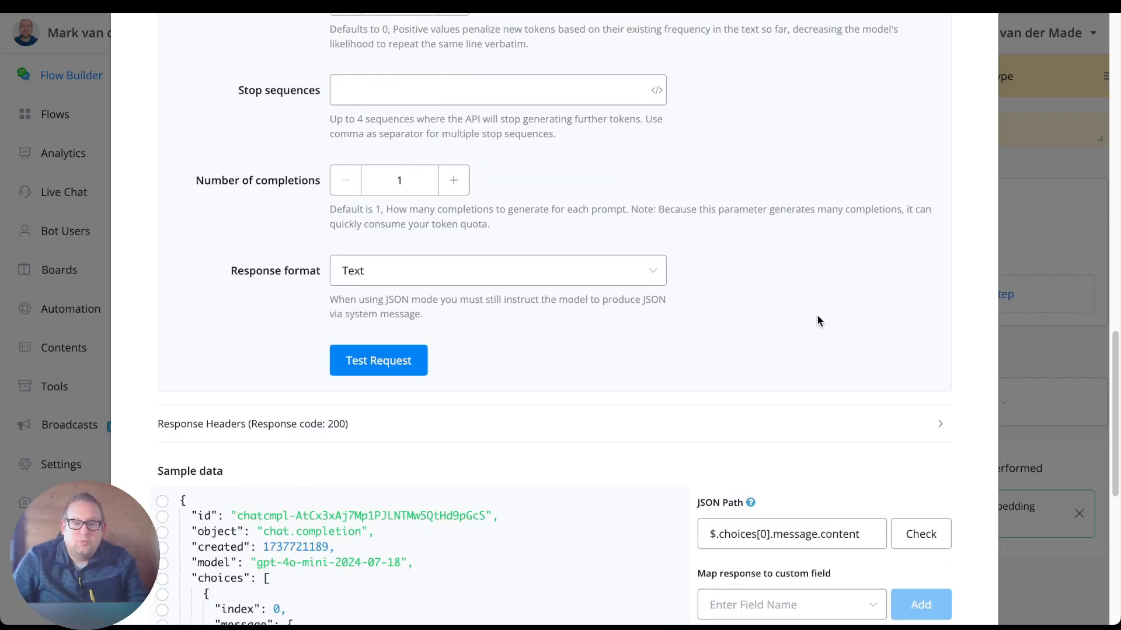
left_click(425, 353)
scroll(684, 259, "down", 5)
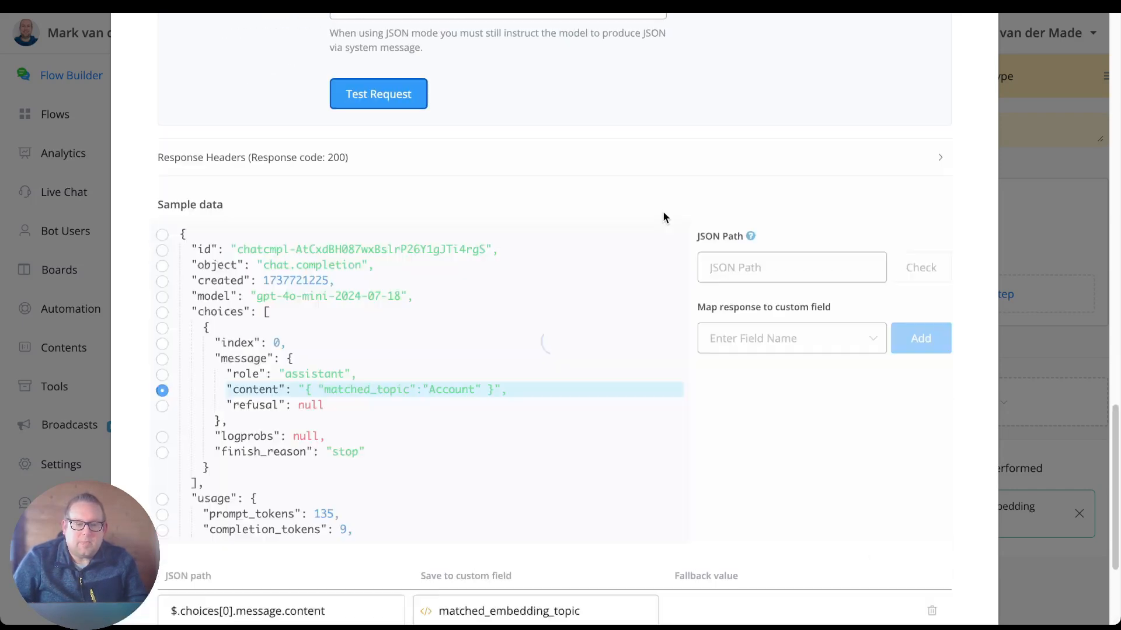
double_click(450, 390)
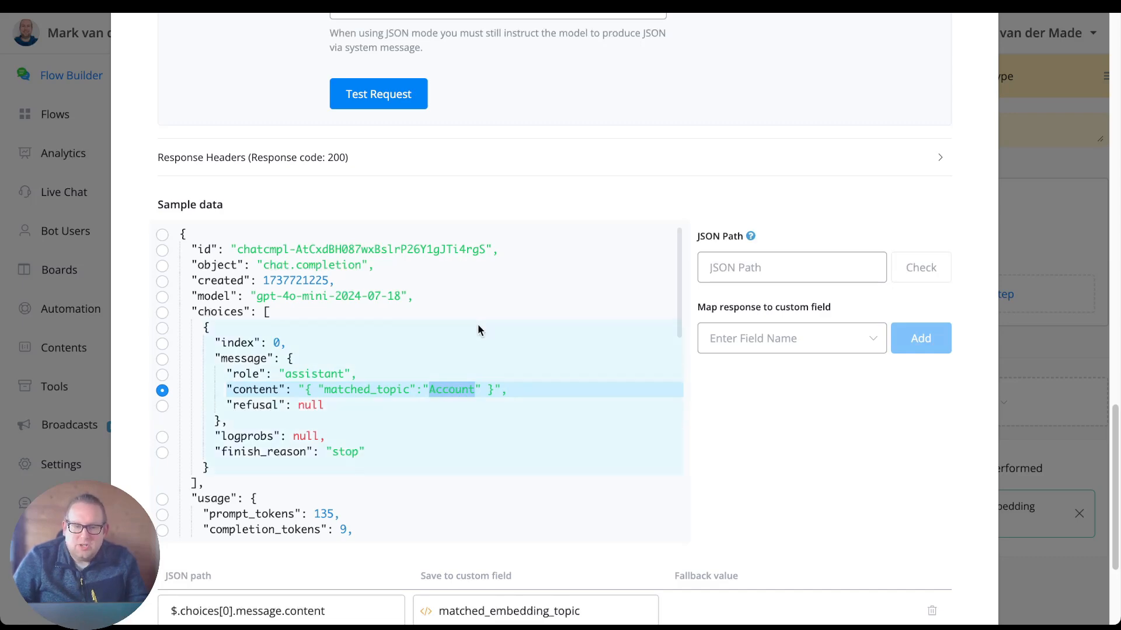
Review the completed system message and the Last Text Input variable used in the Messages field.
scroll(477, 323, "up", 15)
left_click(412, 395)
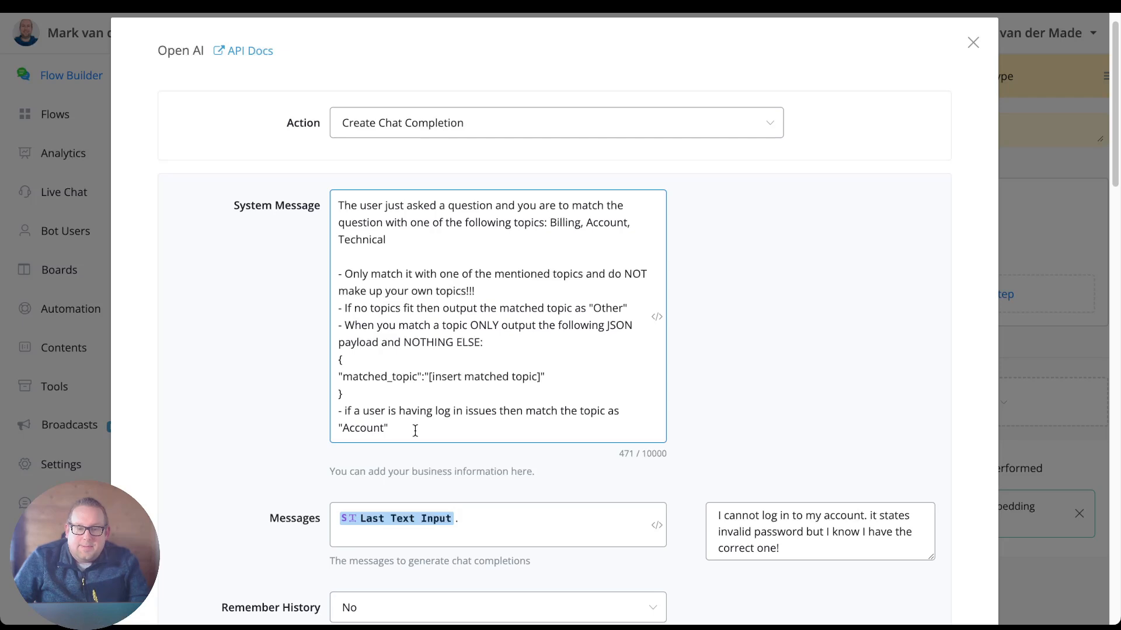
scroll(415, 430, "down", 1)
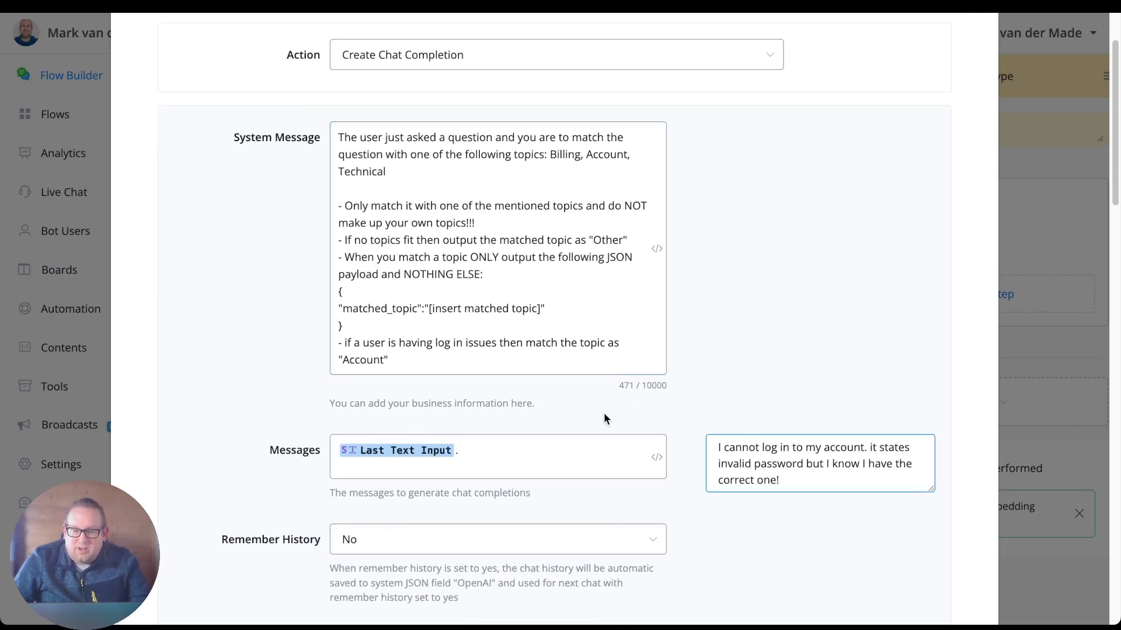
scroll(293, 401, "down", 2)
left_click(453, 349)
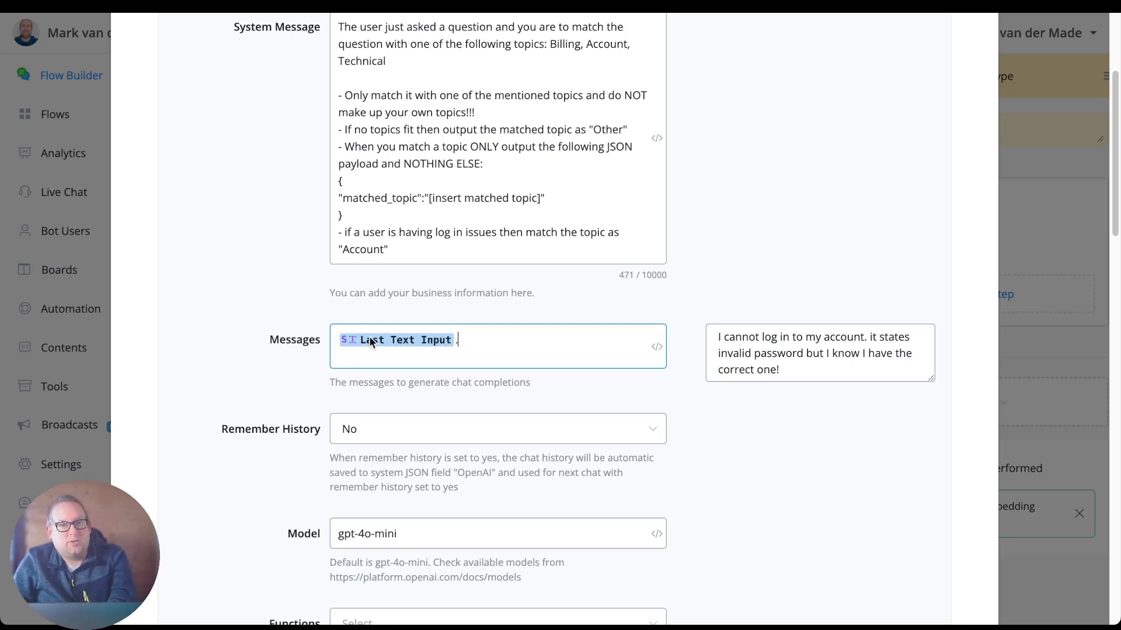
Review the chat completion's Messages, Remember History, Model, Max Tokens and Temperature settings down to the Response format.
left_click(261, 378)
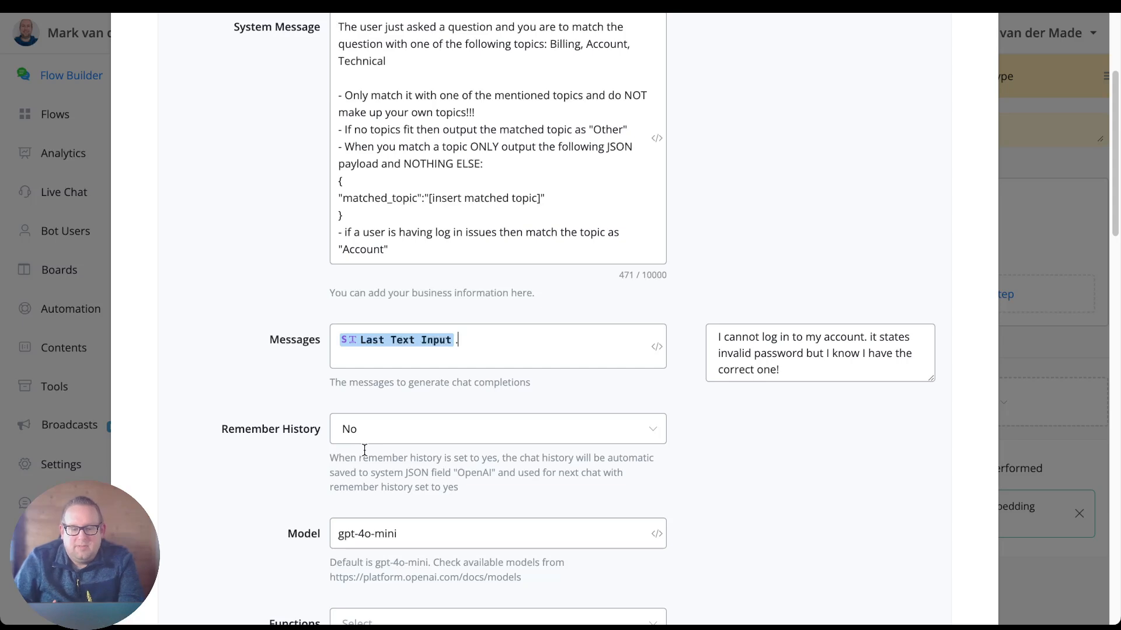
scroll(451, 545, "down", 3)
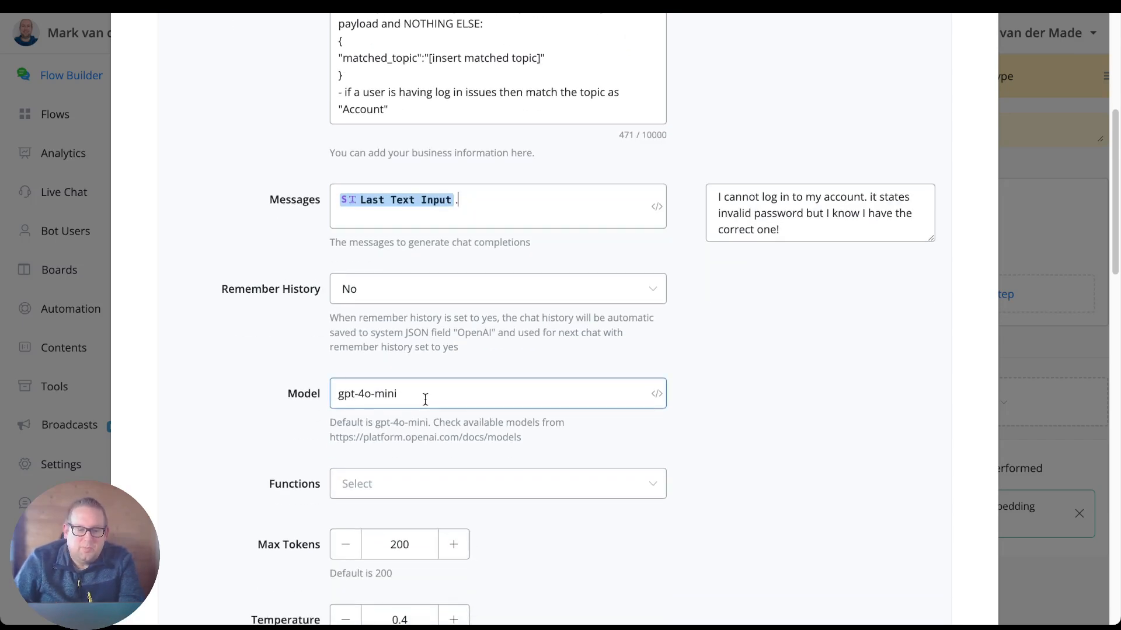
scroll(572, 527, "down", 2)
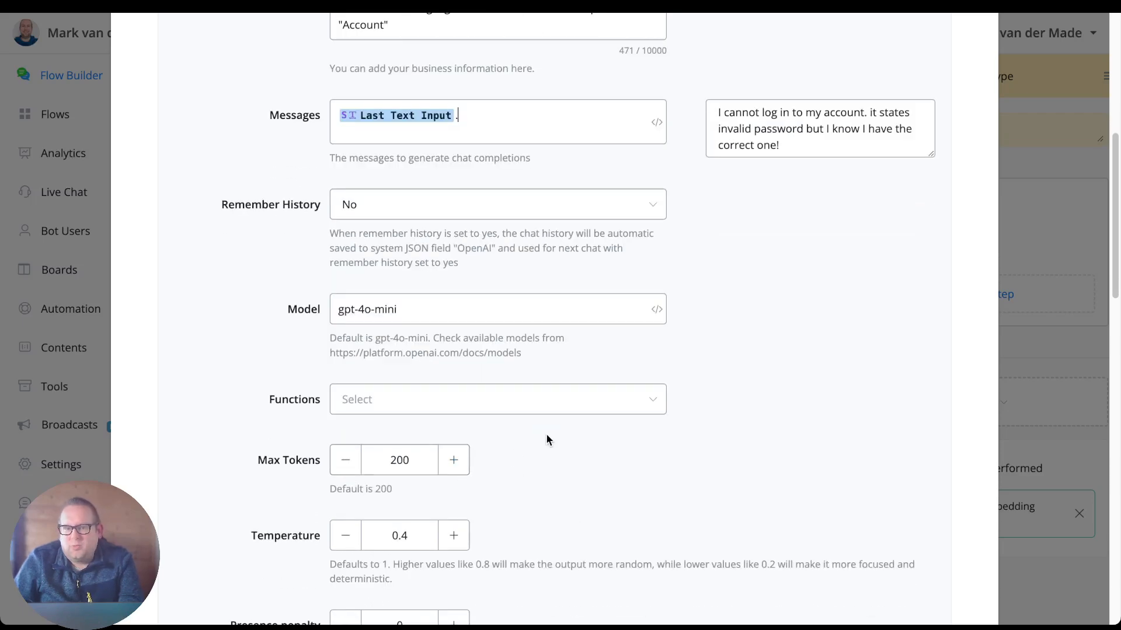
scroll(548, 436, "up", 9)
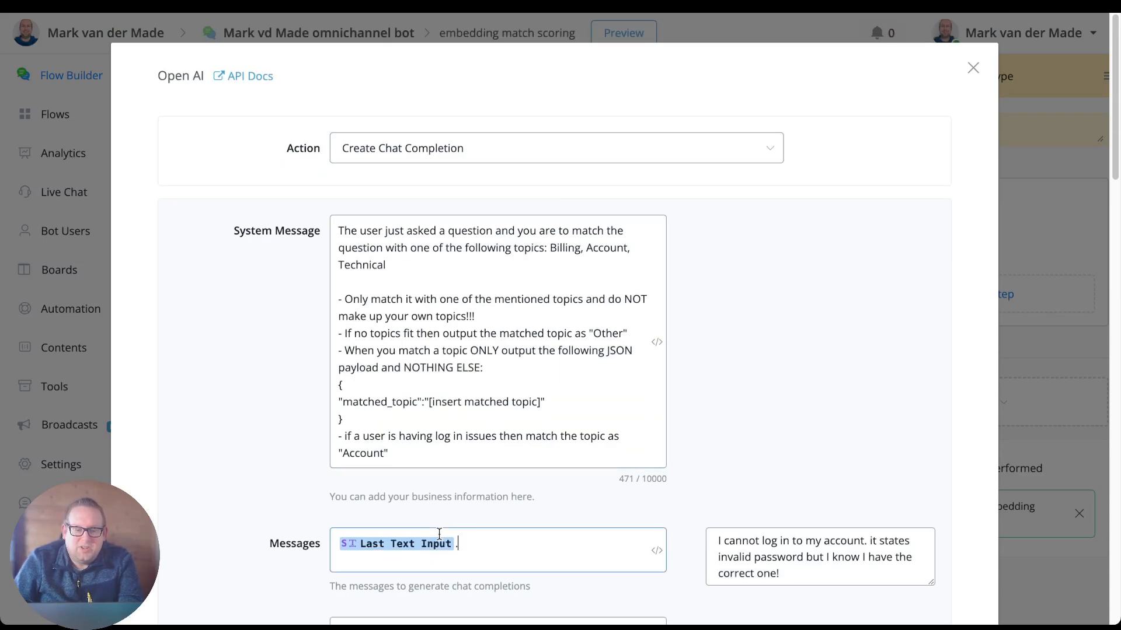
left_click(412, 533)
scroll(558, 561, "down", 6)
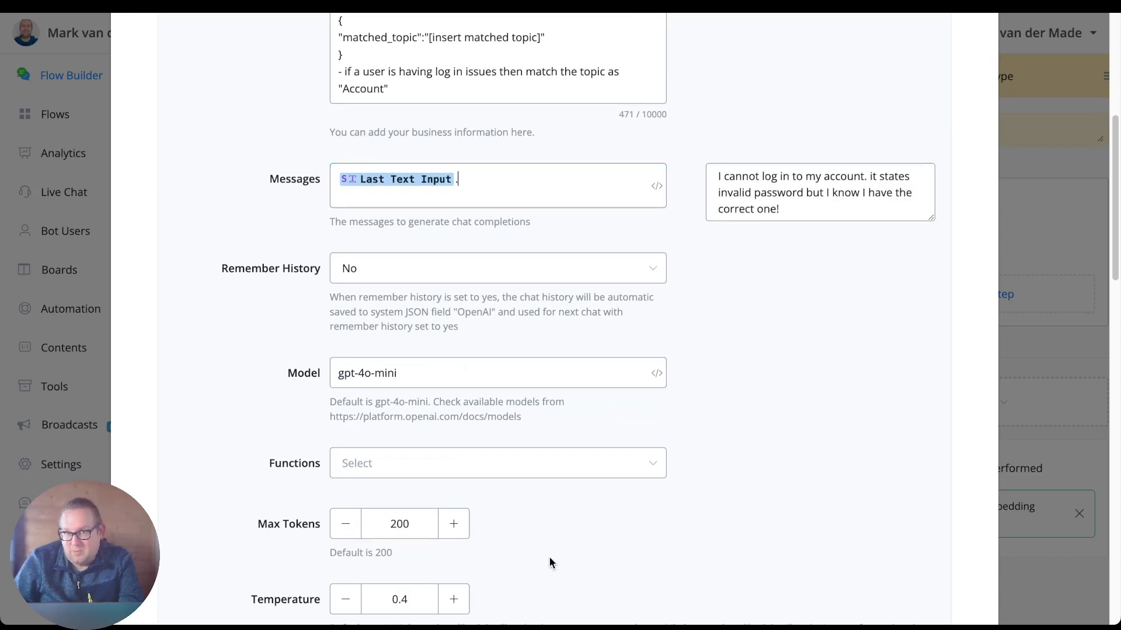
scroll(548, 557, "down", 4)
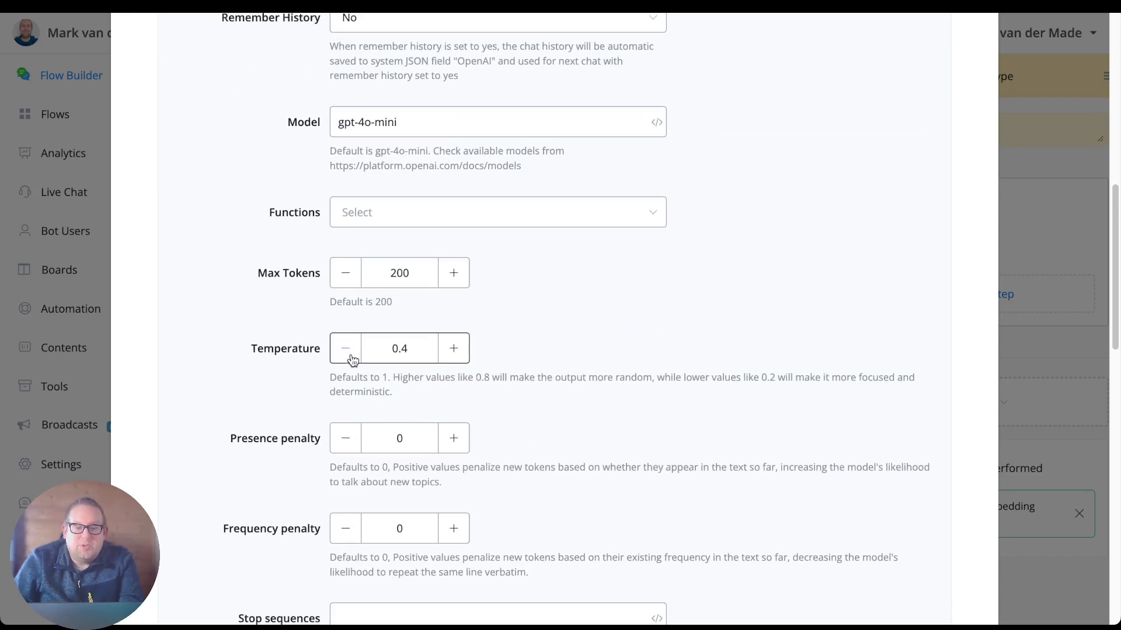
scroll(552, 433, "down", 8)
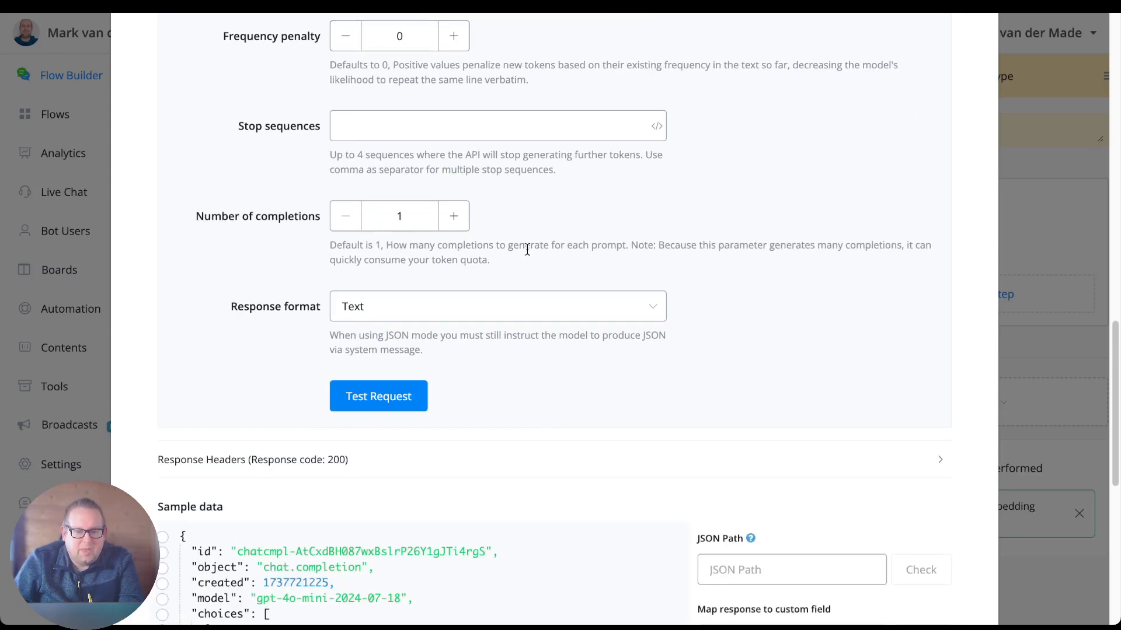
Set the chat completion's response format to JSON and rerun the test request.
left_click(450, 315)
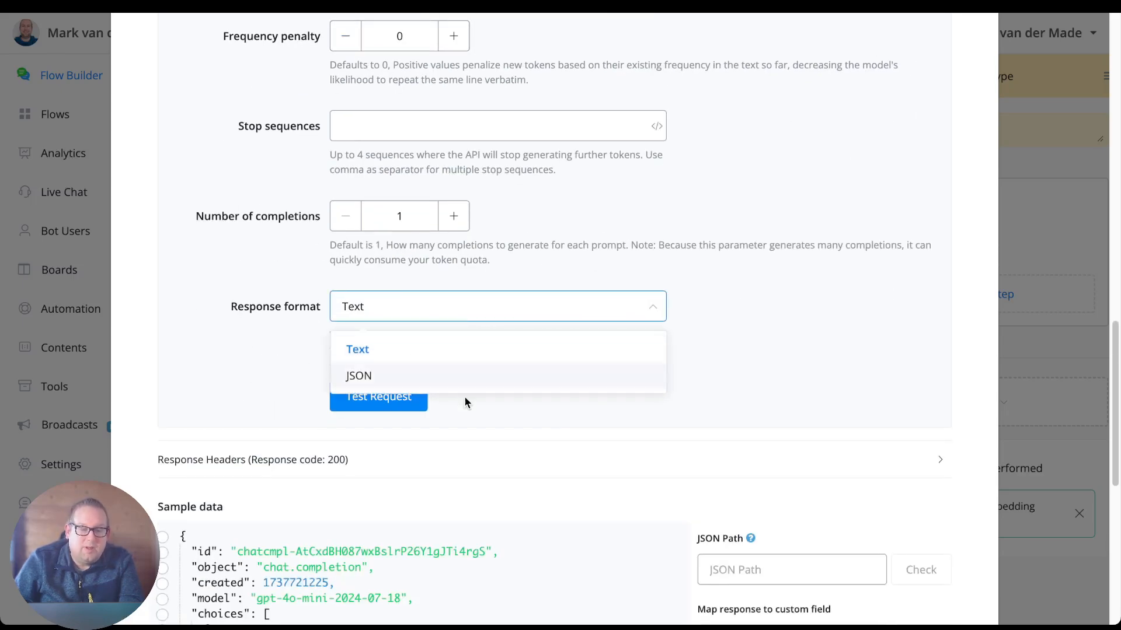
left_click(403, 377)
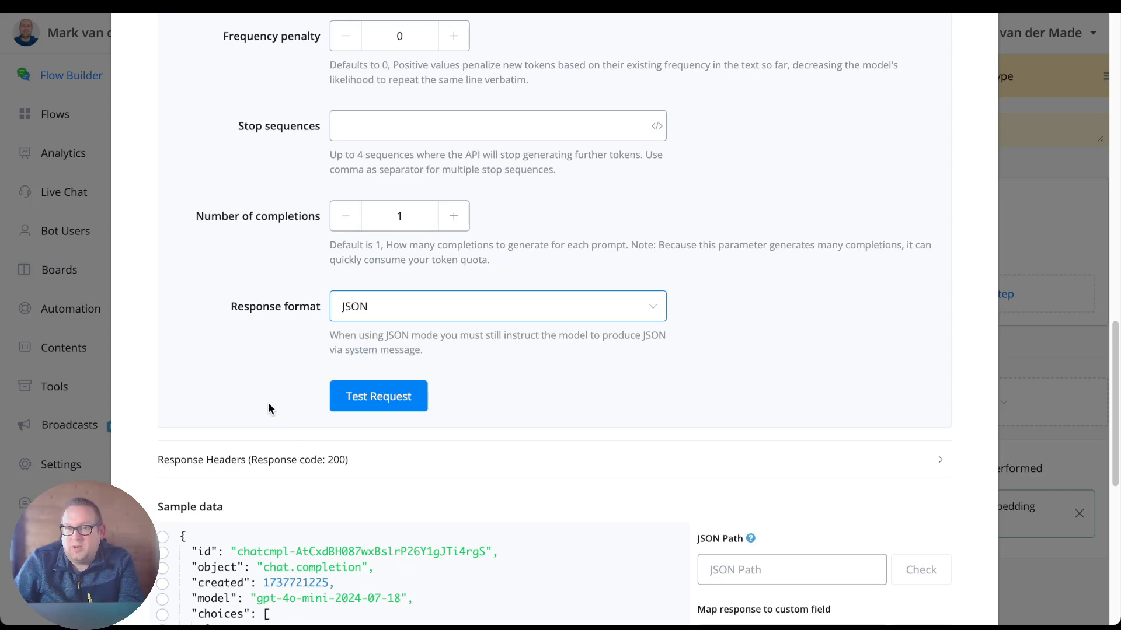
scroll(268, 402, "down", 1)
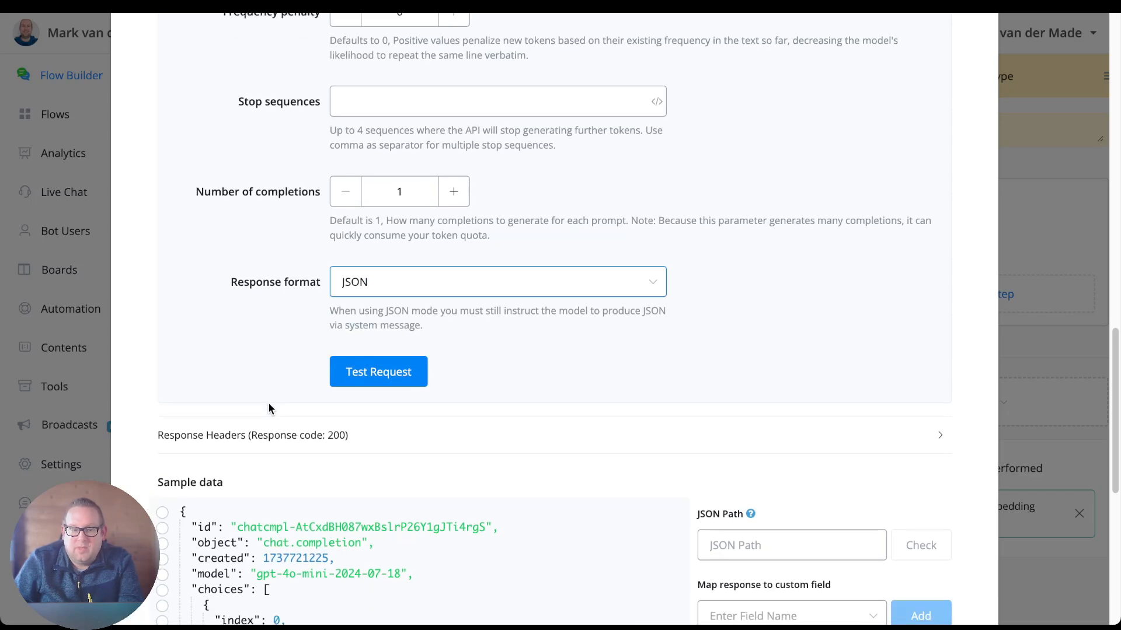
left_click(345, 373)
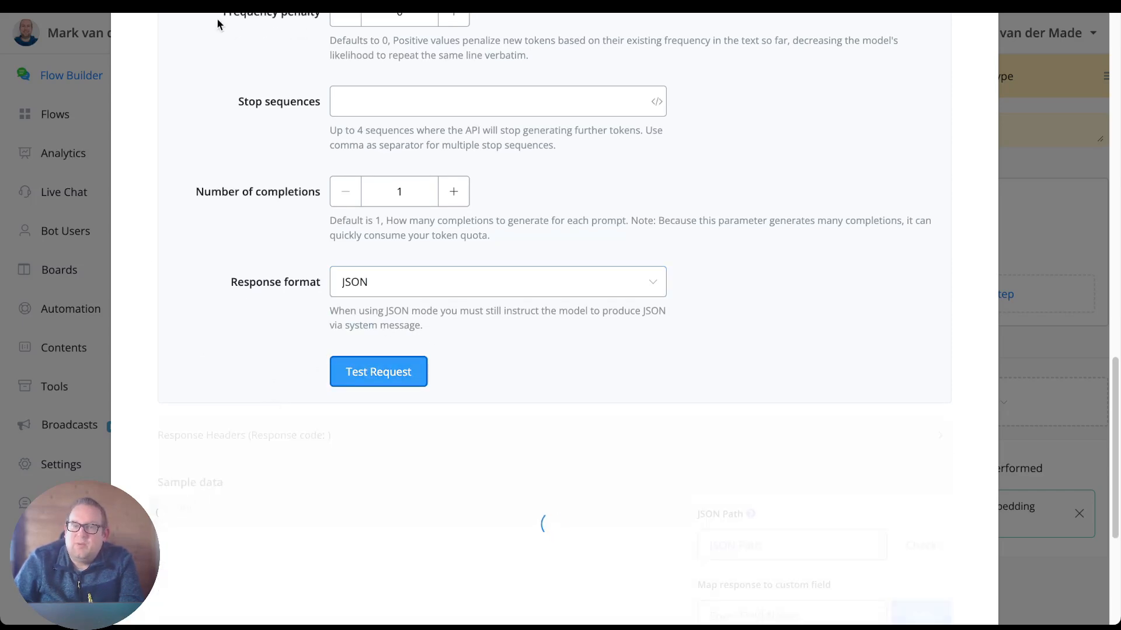
Check the matched_topic JSON payload instruction in the system message alongside the Response format setting.
scroll(551, 204, "up", 10)
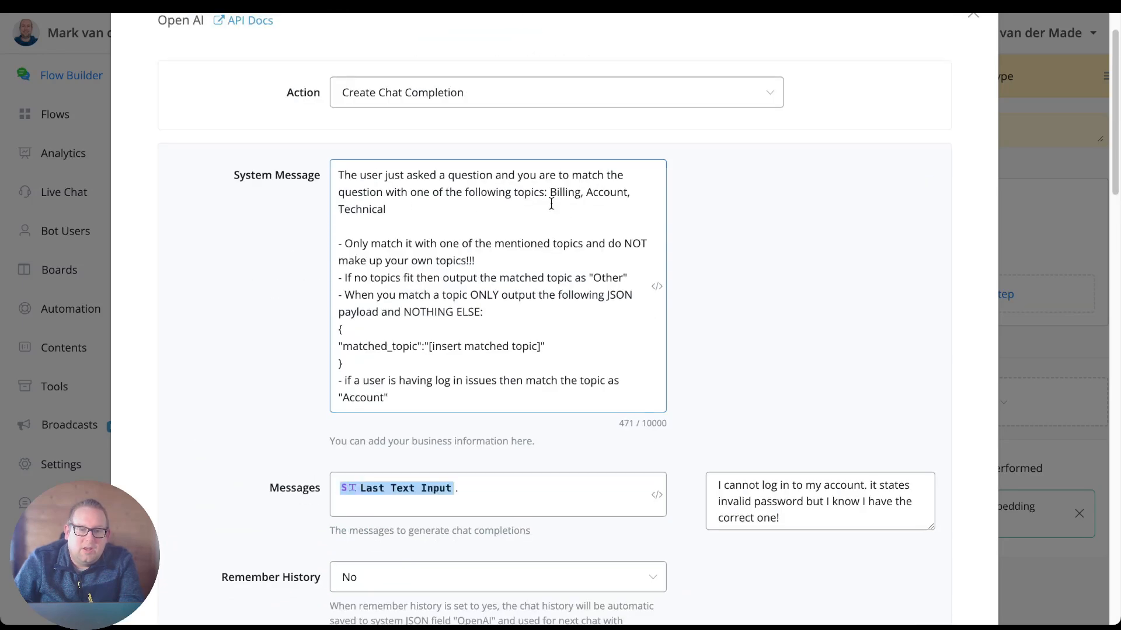
left_click_drag(372, 365, 339, 330)
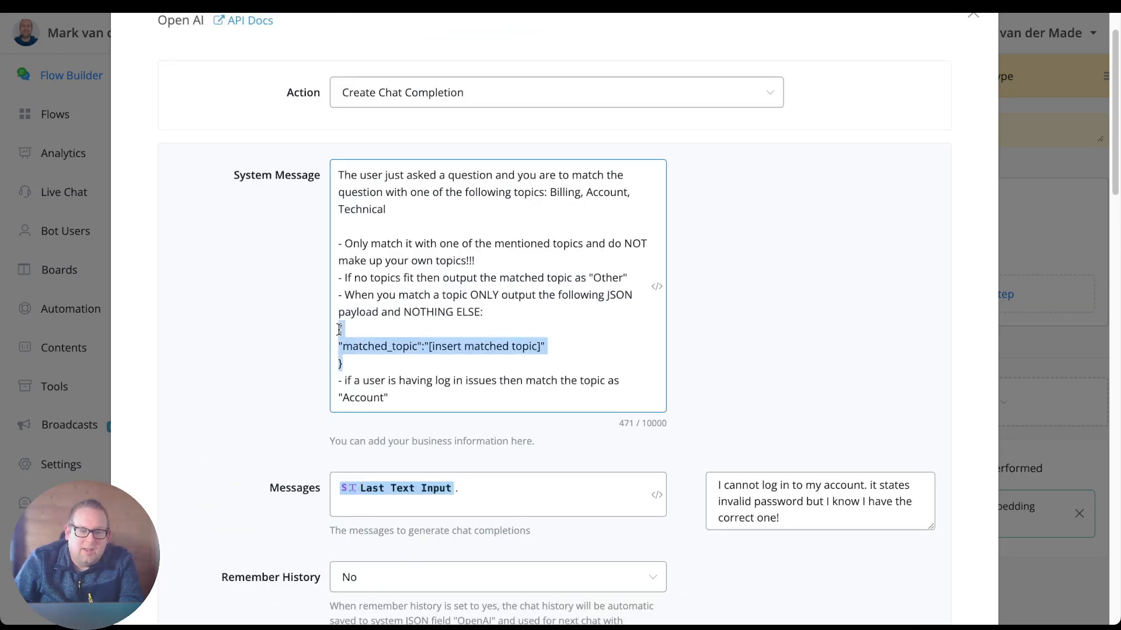
scroll(268, 359, "down", 9)
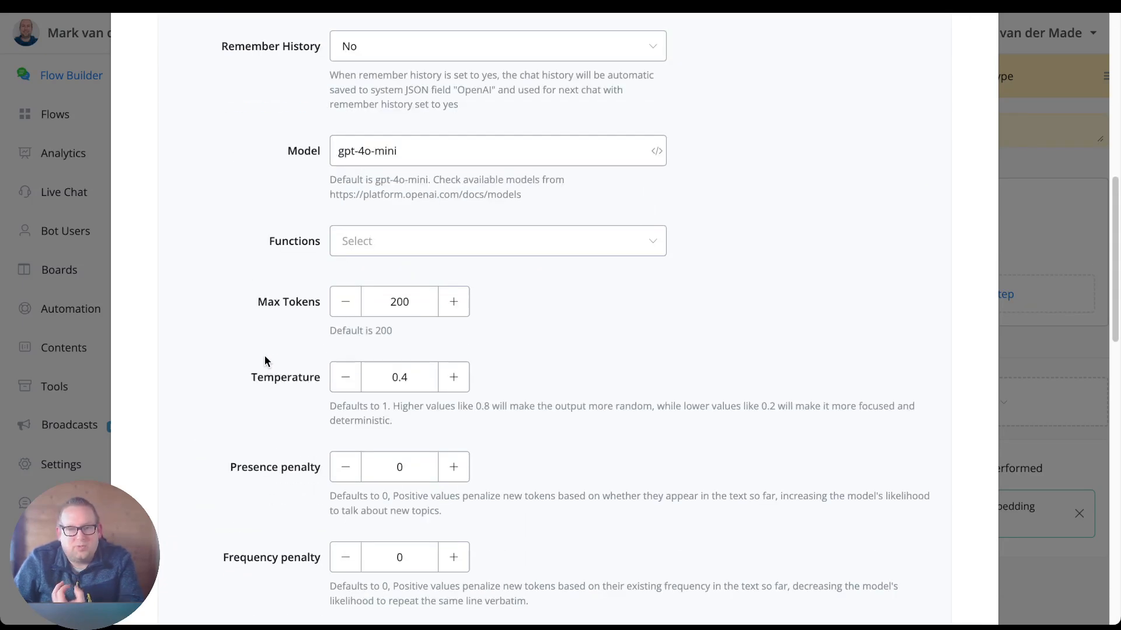
scroll(266, 361, "down", 8)
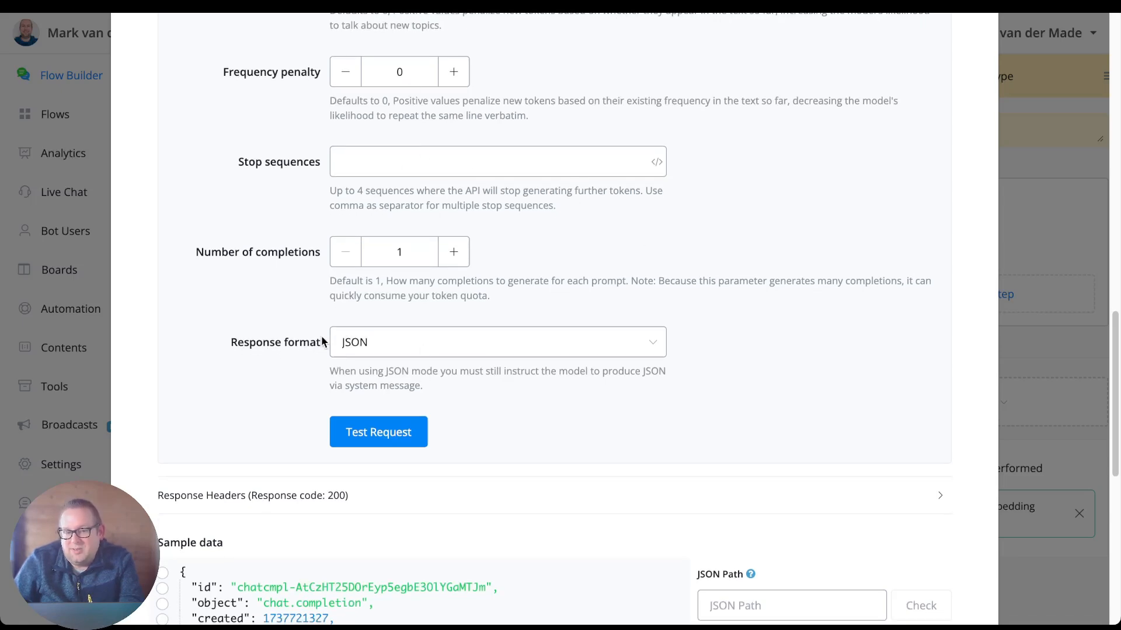
Select the message content line in the sample data and compare its JSON path with the matched_embedding_topic mapping.
scroll(613, 455, "down", 8)
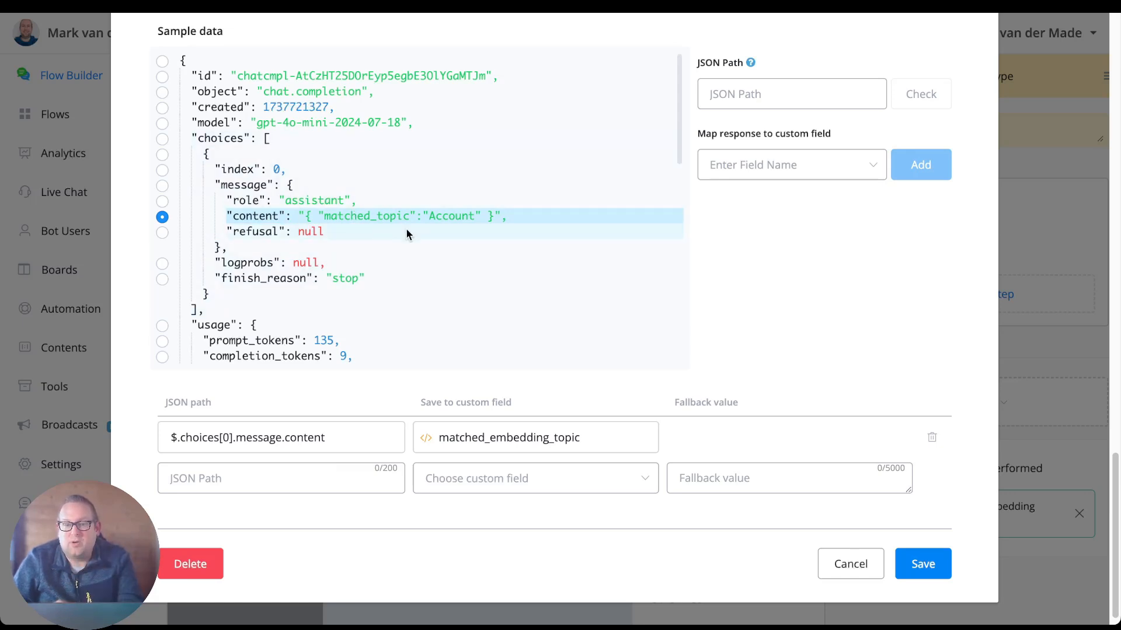
left_click(162, 201)
left_click(163, 217)
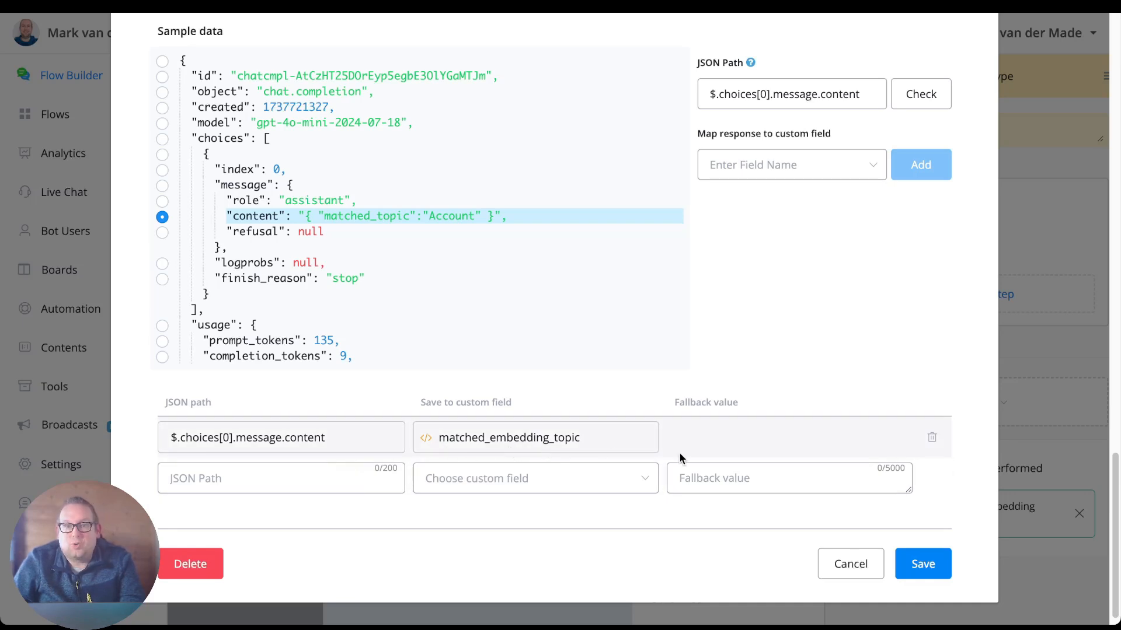
Save the Create Chat Completion action and publish the flow.
scroll(682, 450, "up", 1)
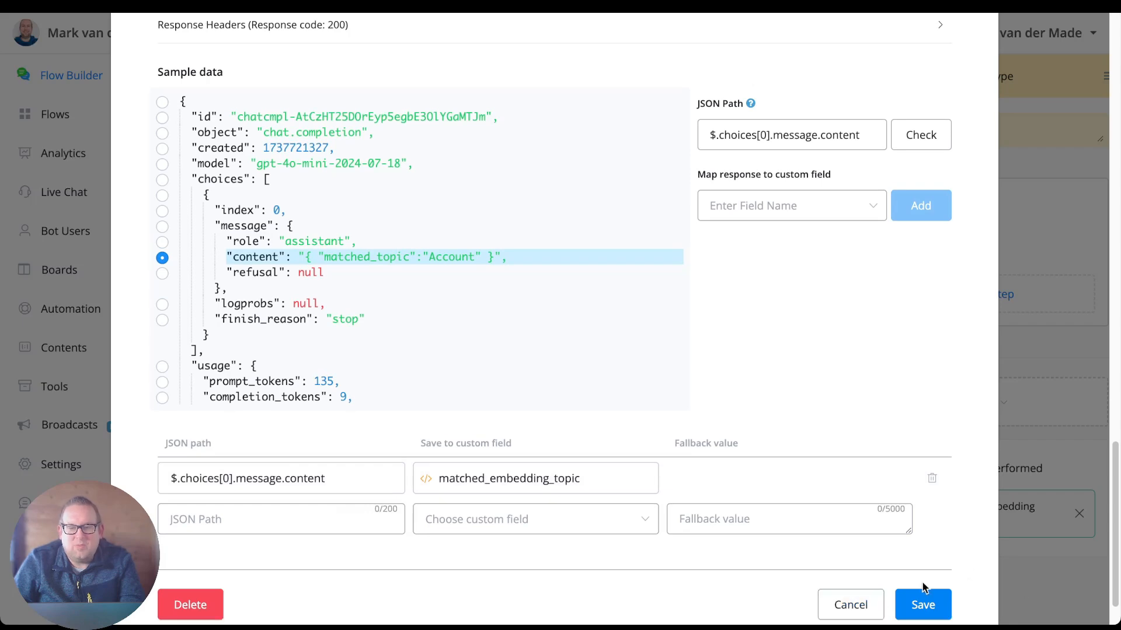
left_click(928, 601)
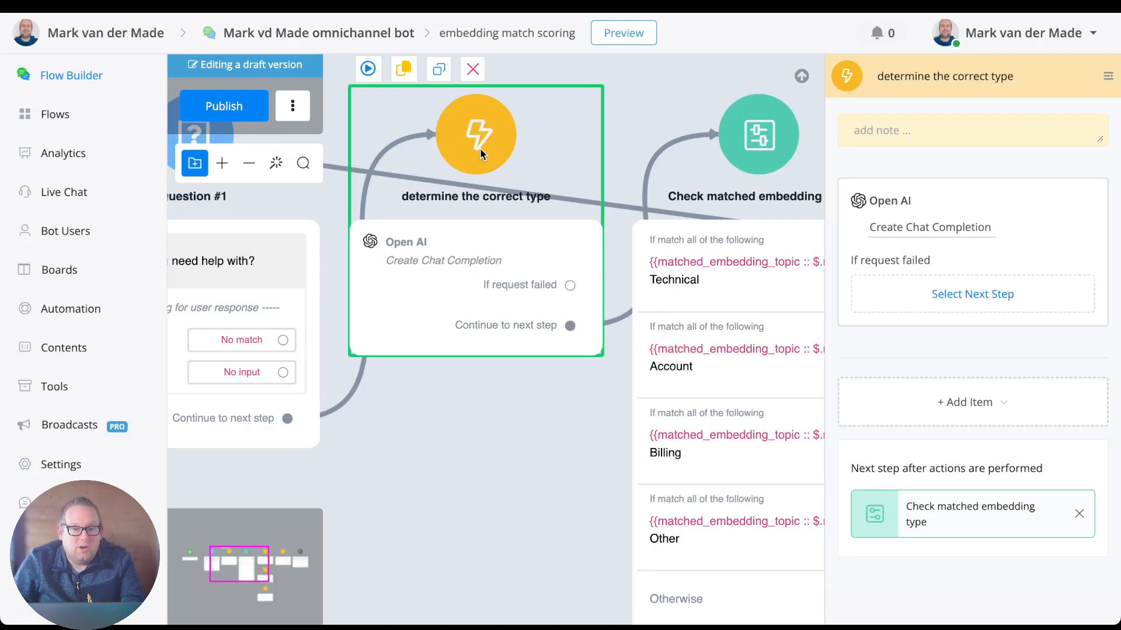
left_click(499, 396)
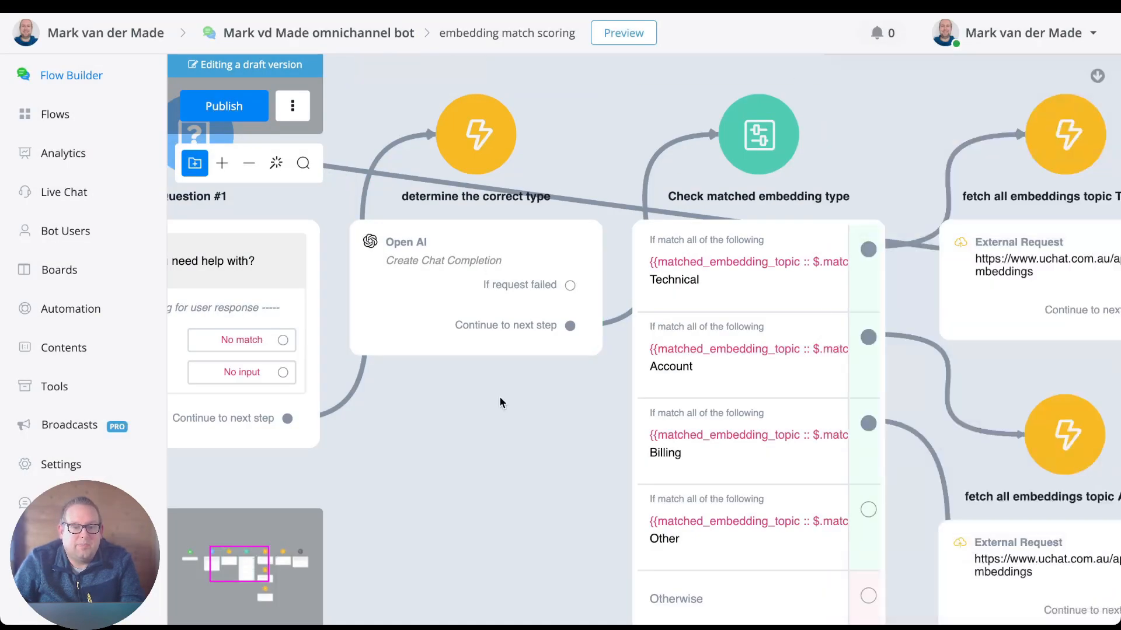
left_click(255, 106)
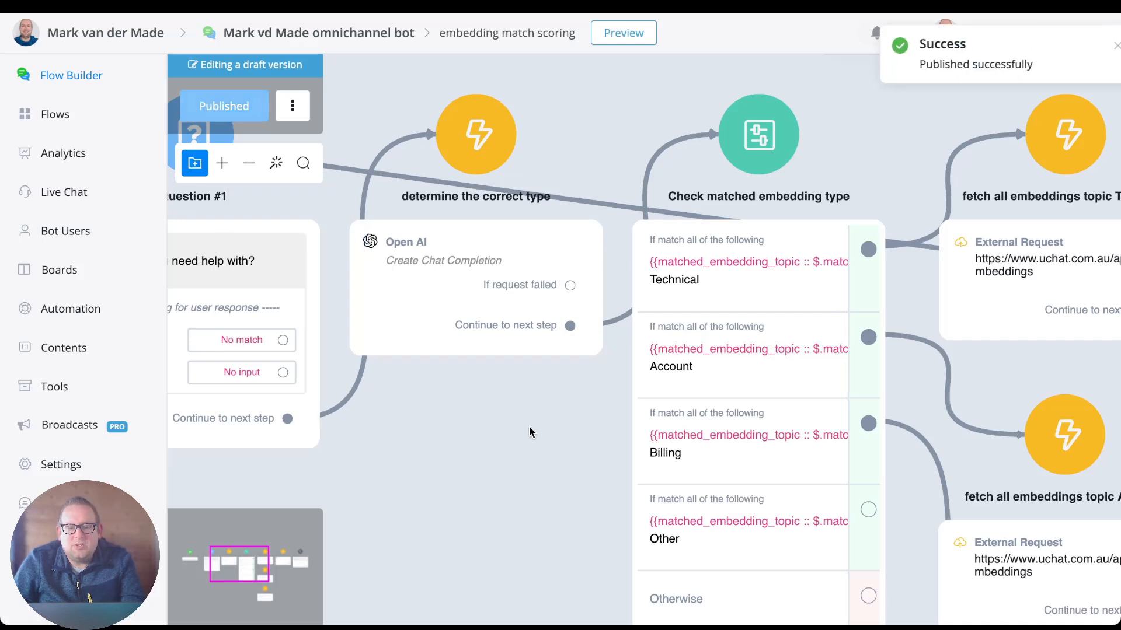
Open the Technical condition of the Check matched embedding type step to inspect its input, operator and value.
left_click_drag(520, 438, 257, 371)
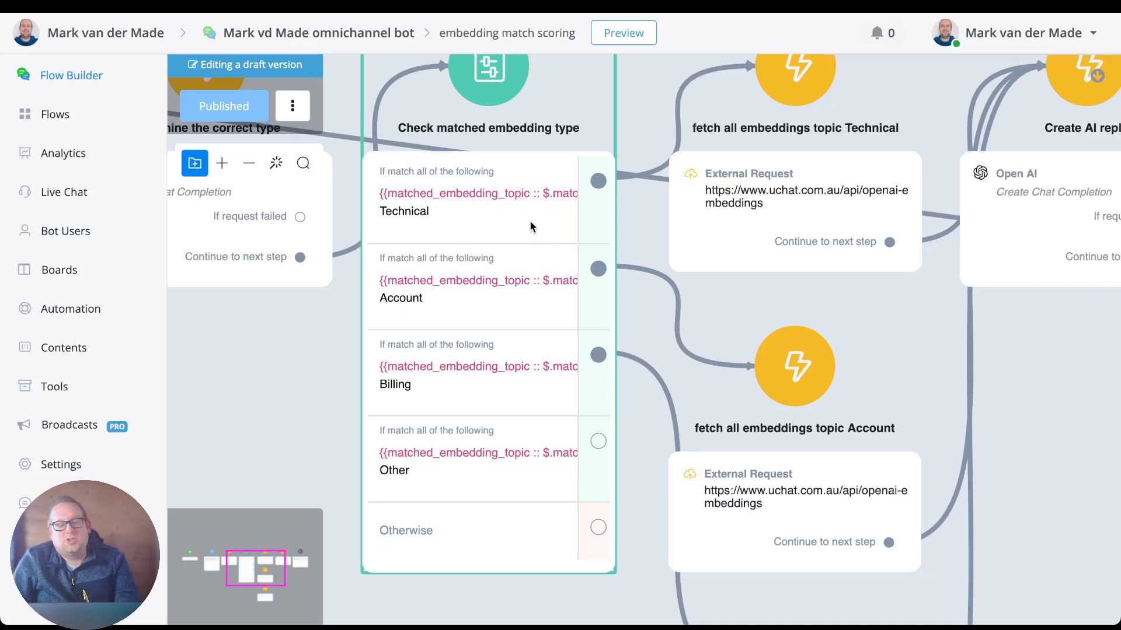
scroll(482, 288, "down", 1)
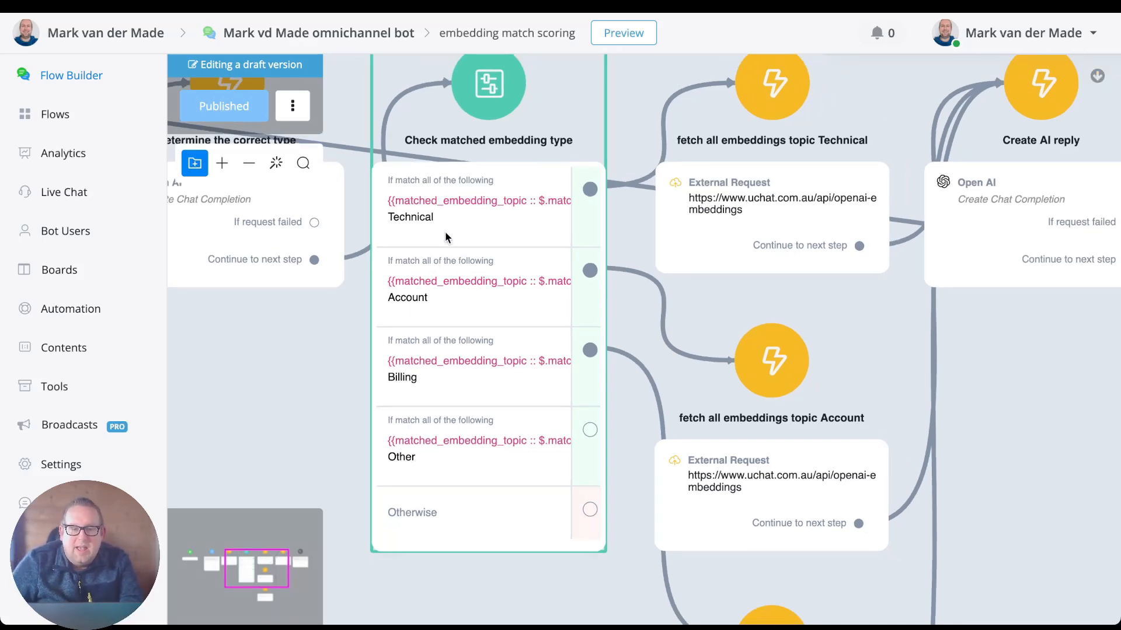
left_click_drag(228, 352, 304, 356)
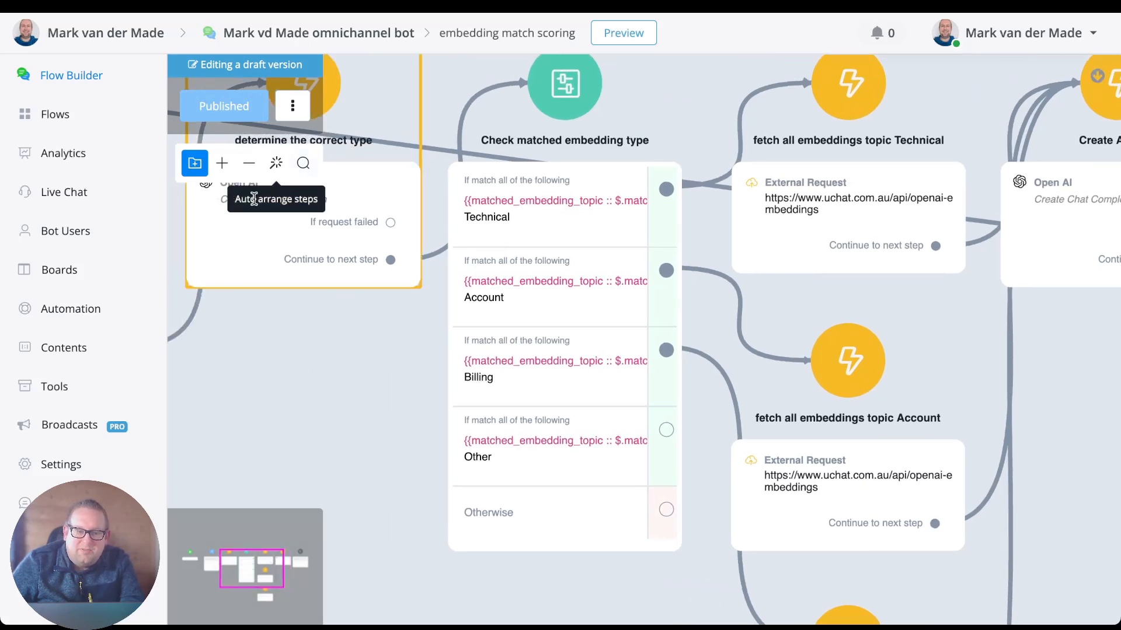
left_click(542, 200)
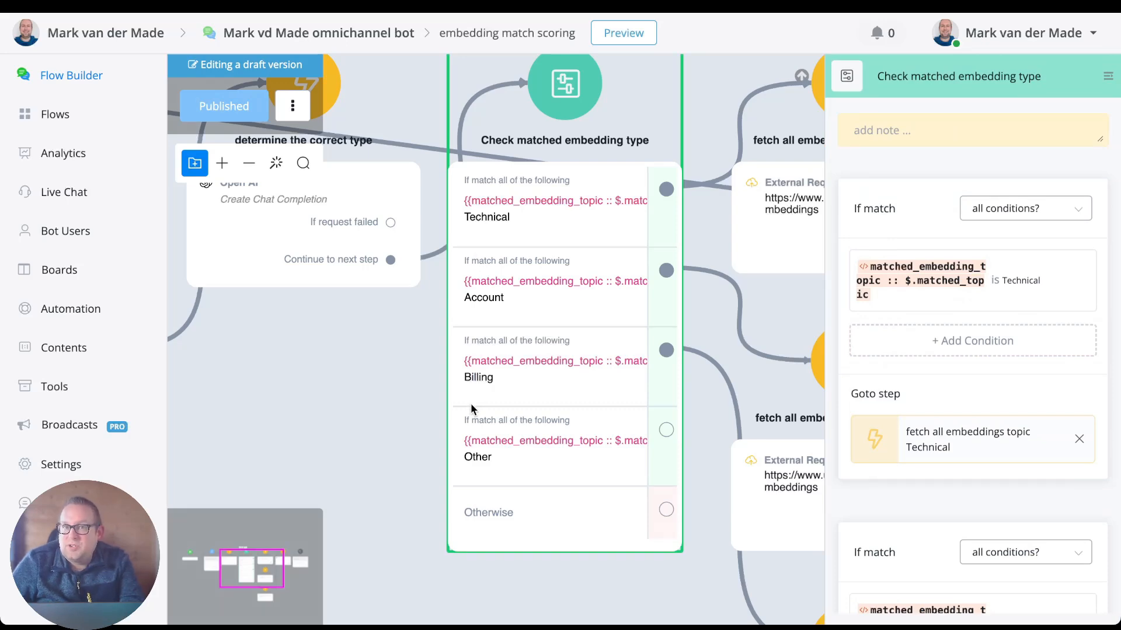
left_click(1003, 286)
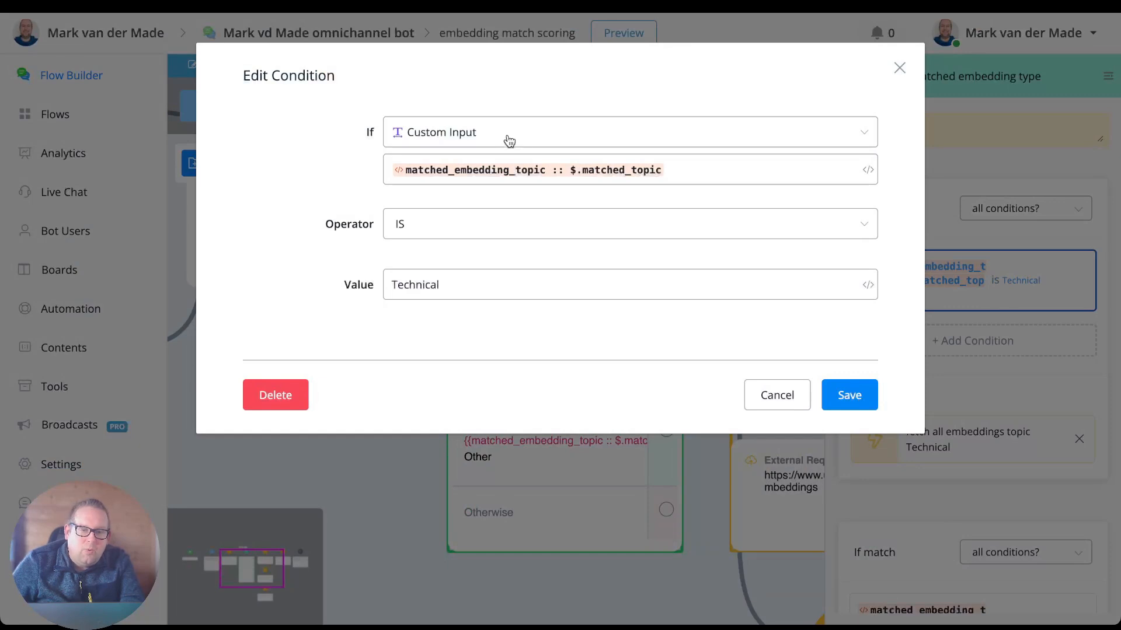
Examine the JSON path of the condition's matched_embedding_topic variable and close the condition without saving.
left_click(401, 175)
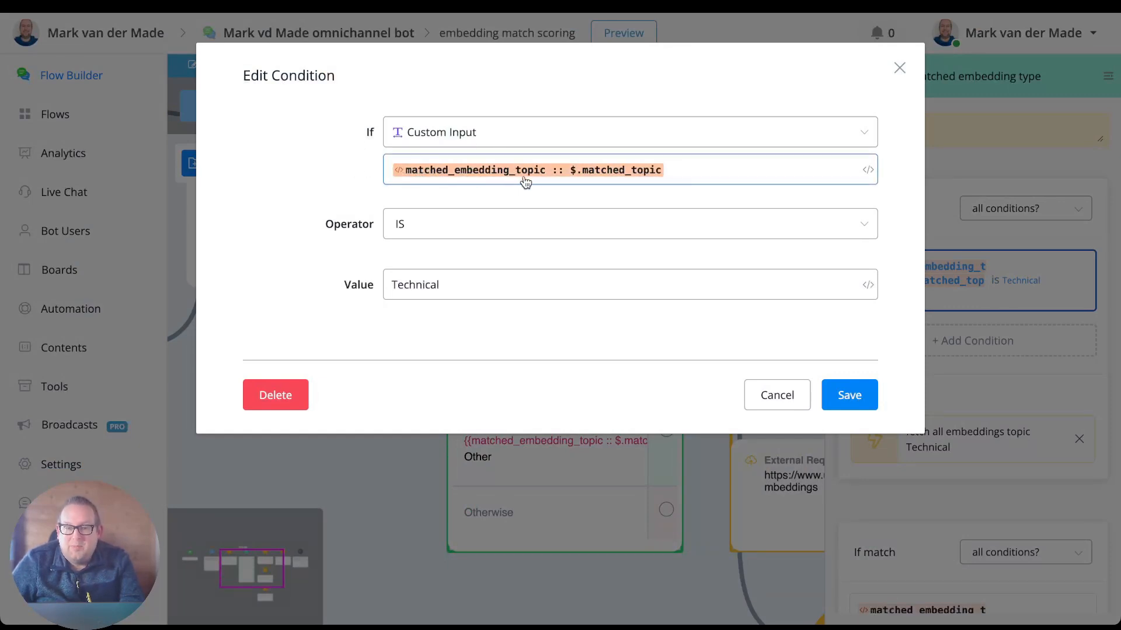
left_click(551, 174)
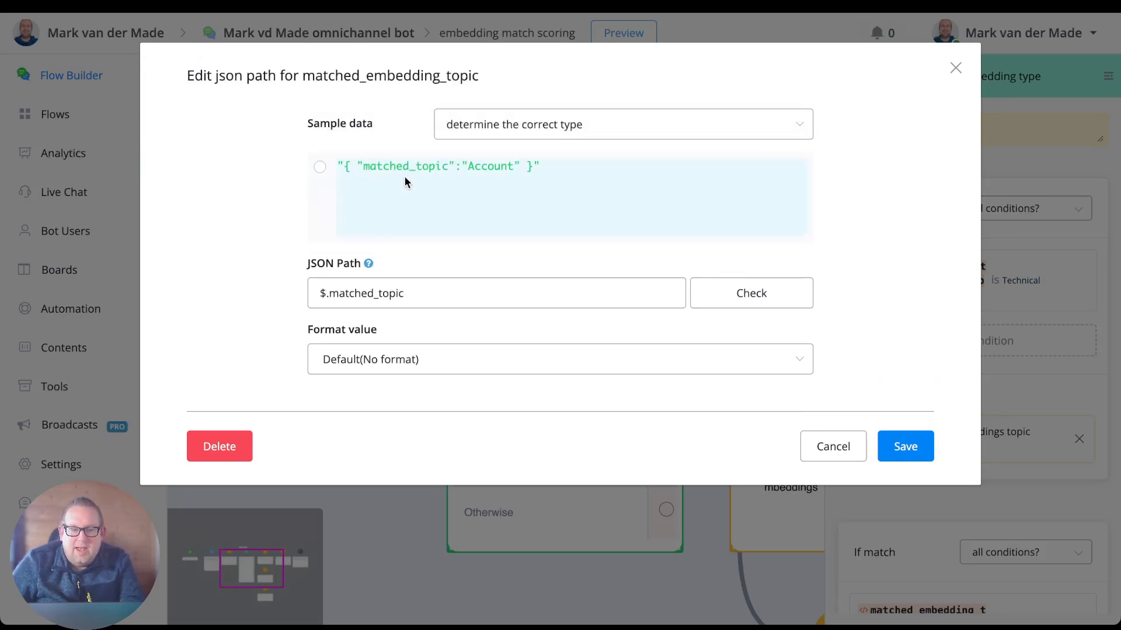
left_click(324, 291)
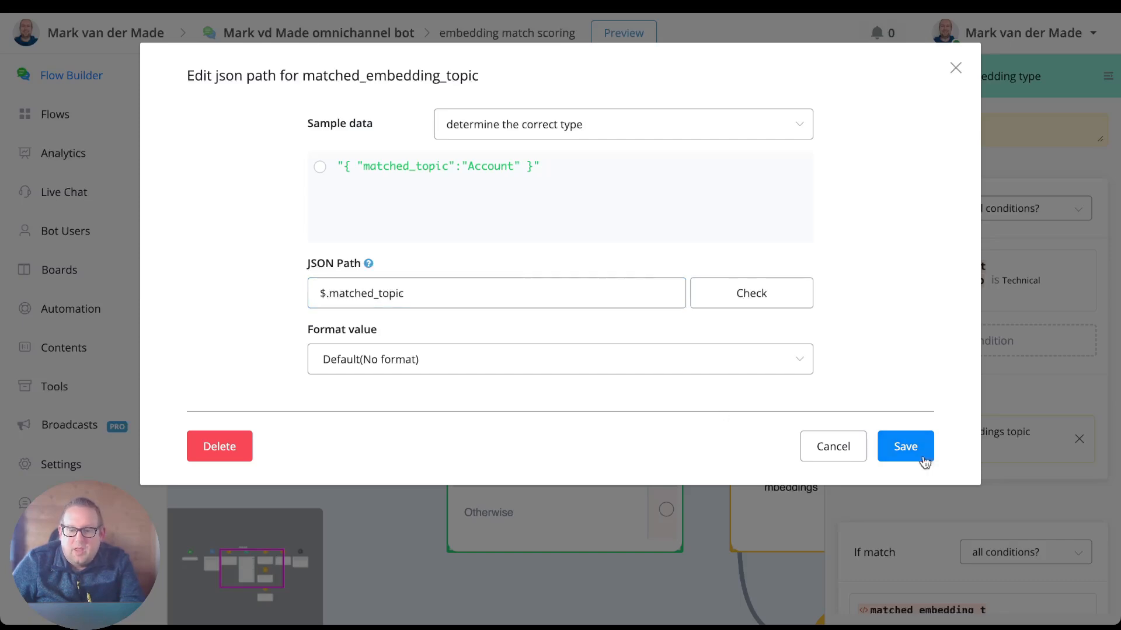
left_click(855, 447)
left_click(769, 398)
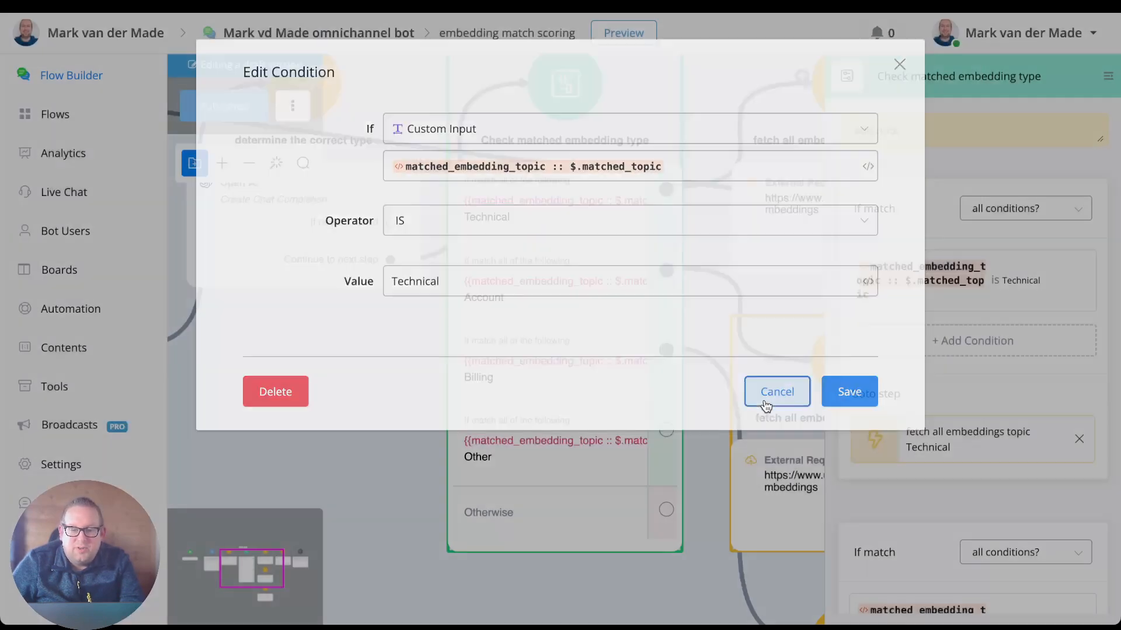
Review the Account, Billing and Other conditions of the Check matched embedding type step and their Goto steps.
scroll(949, 311, "down", 2)
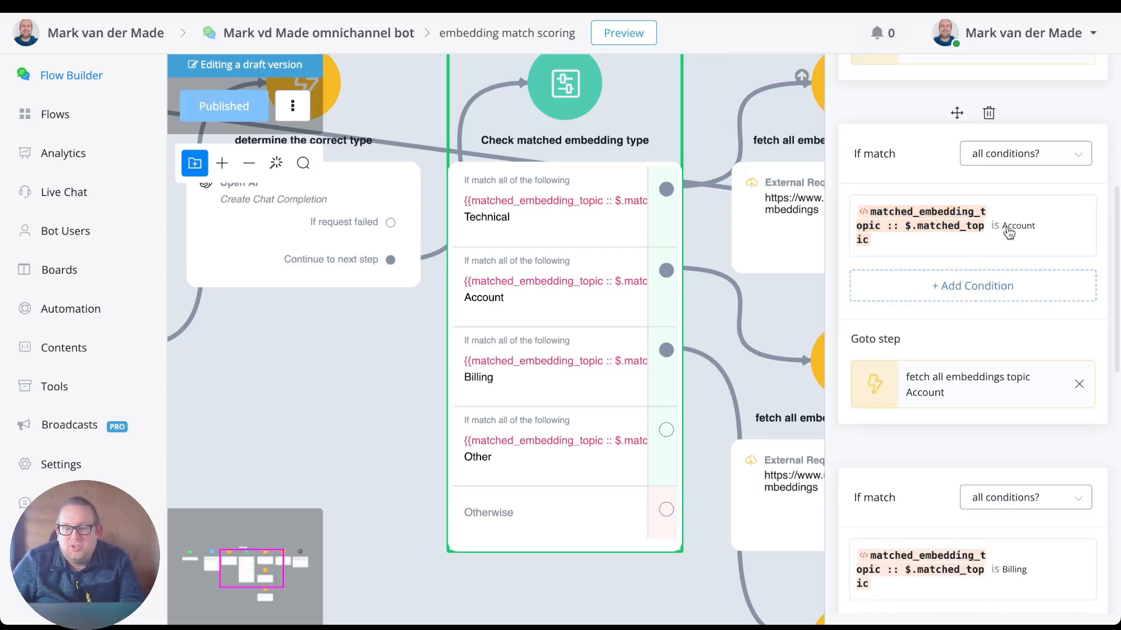
scroll(1011, 240, "down", 5)
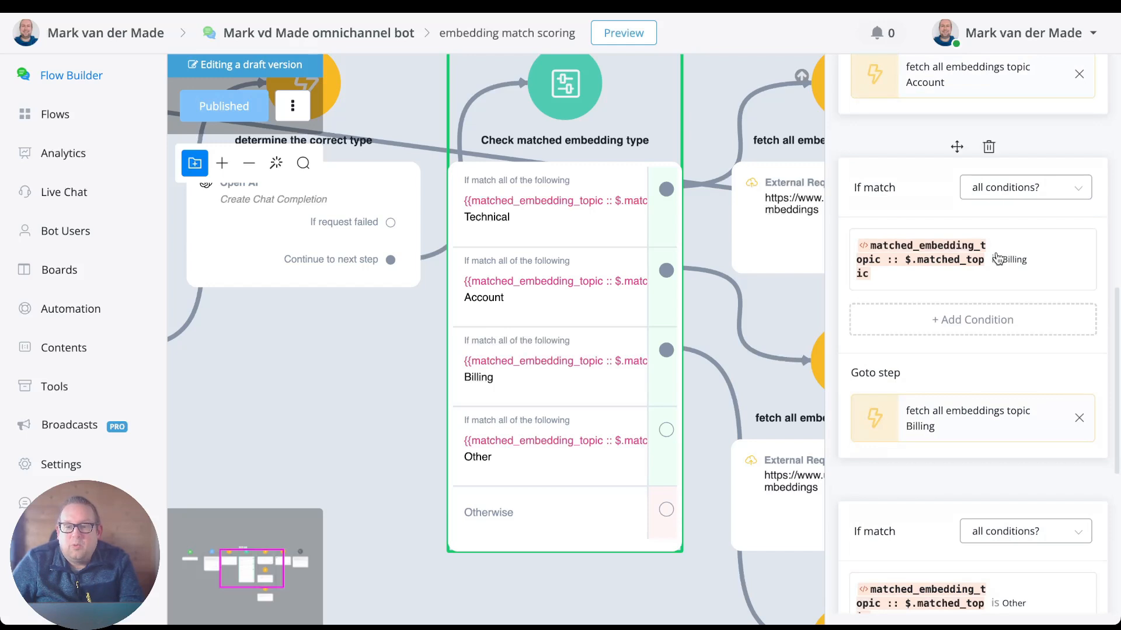
scroll(998, 259, "down", 3)
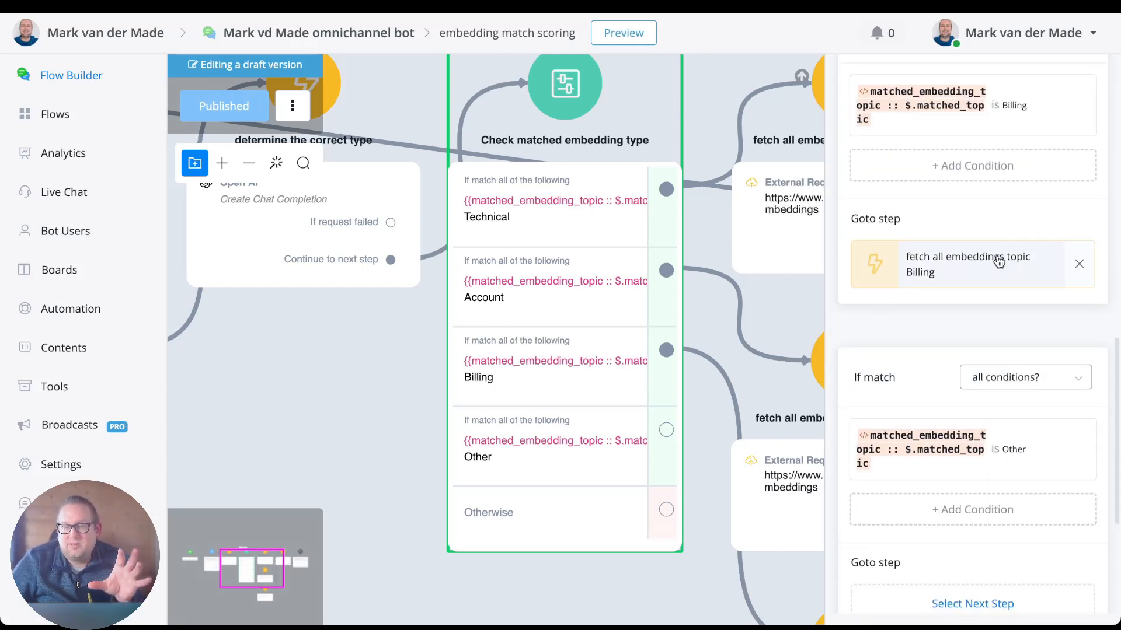
scroll(998, 260, "down", 1)
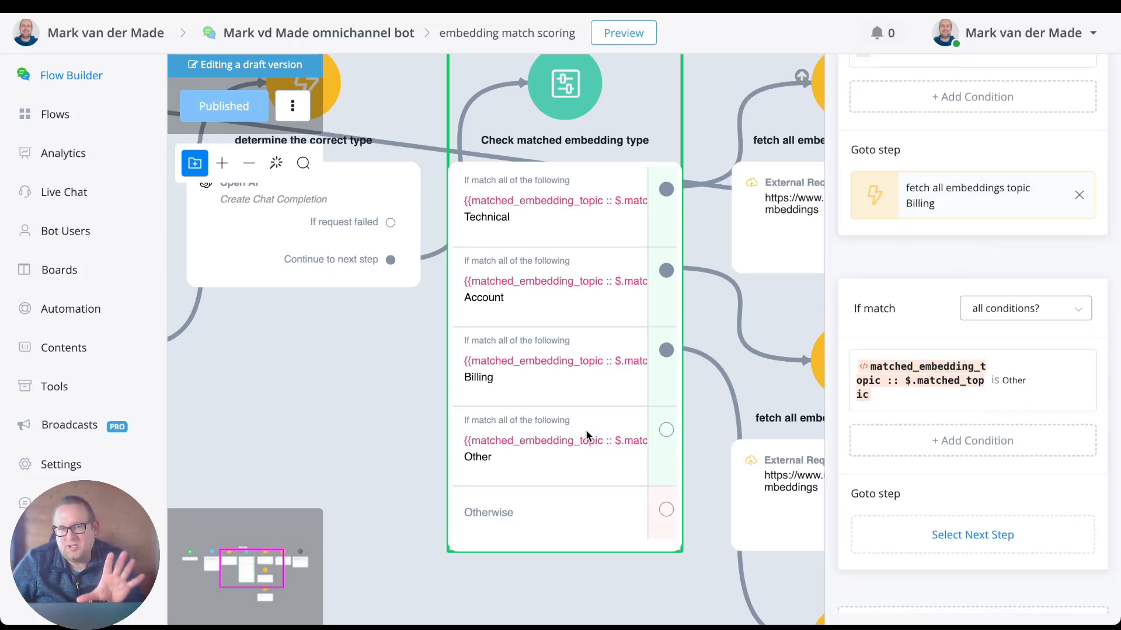
scroll(587, 435, "down", 1)
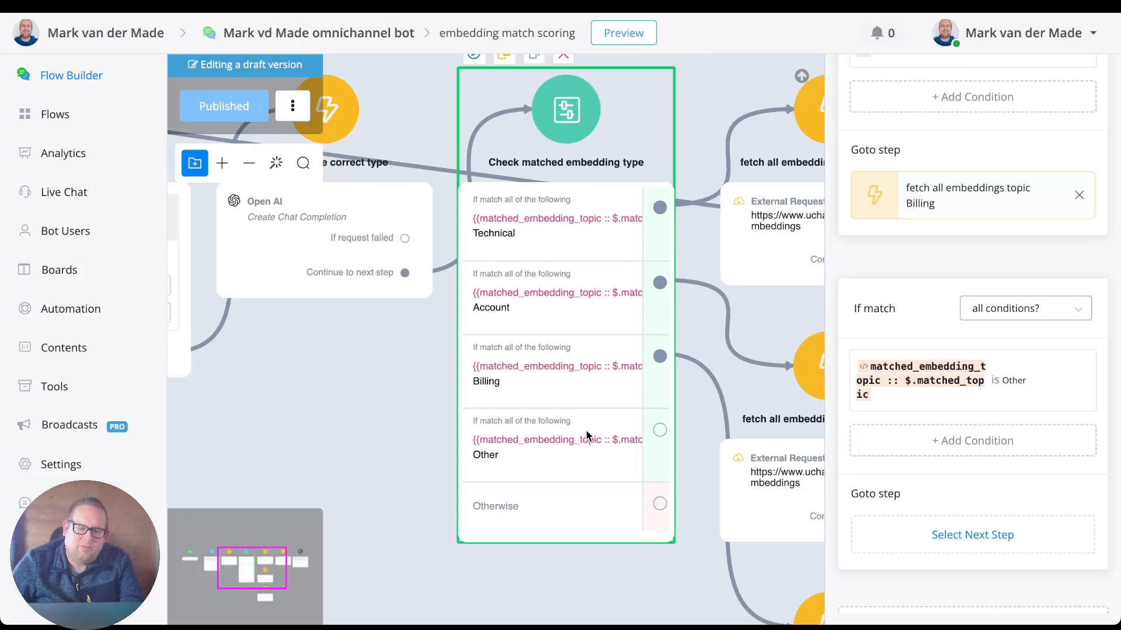
Open the External Request of the fetch all embeddings topic Technical step and inspect its request method and URL.
left_click(368, 323)
left_click_drag(370, 325, 220, 345)
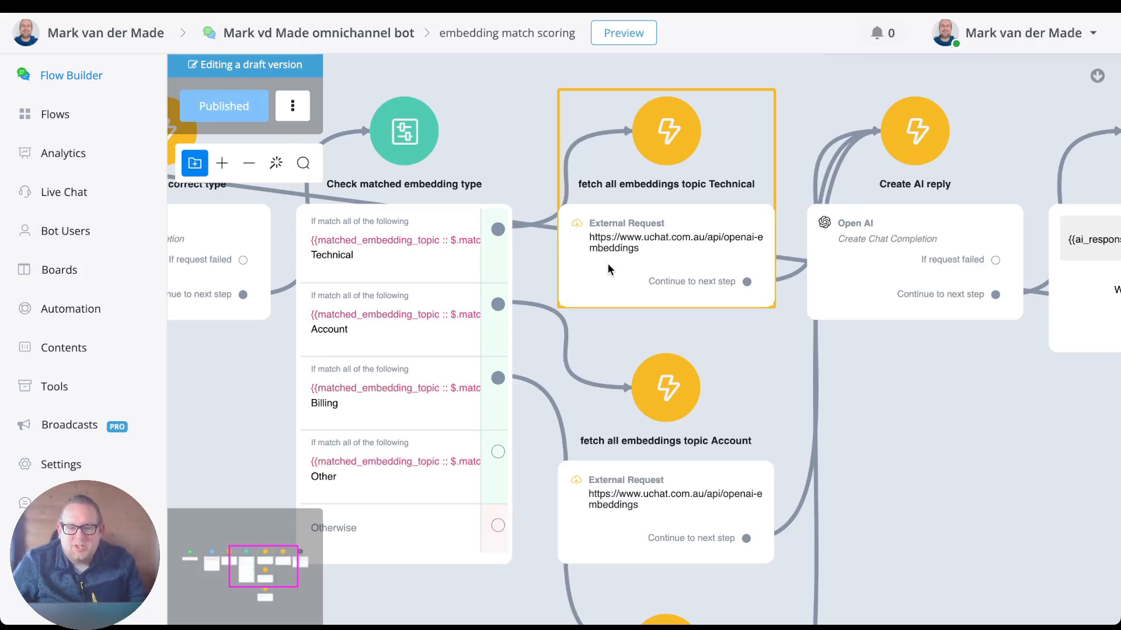
left_click(608, 266)
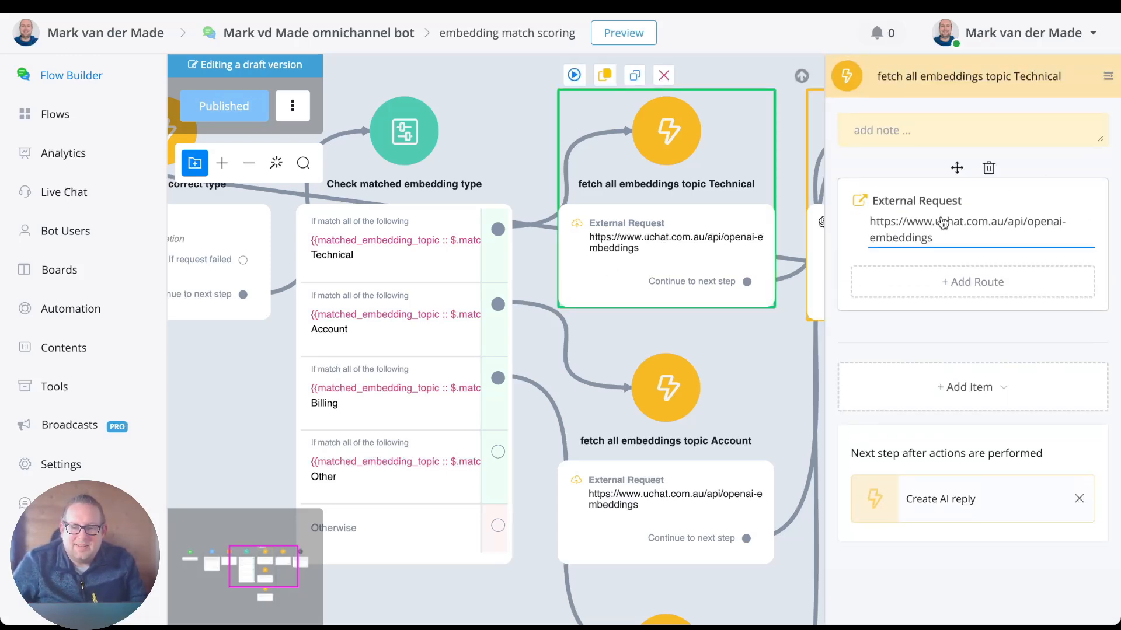
left_click(943, 223)
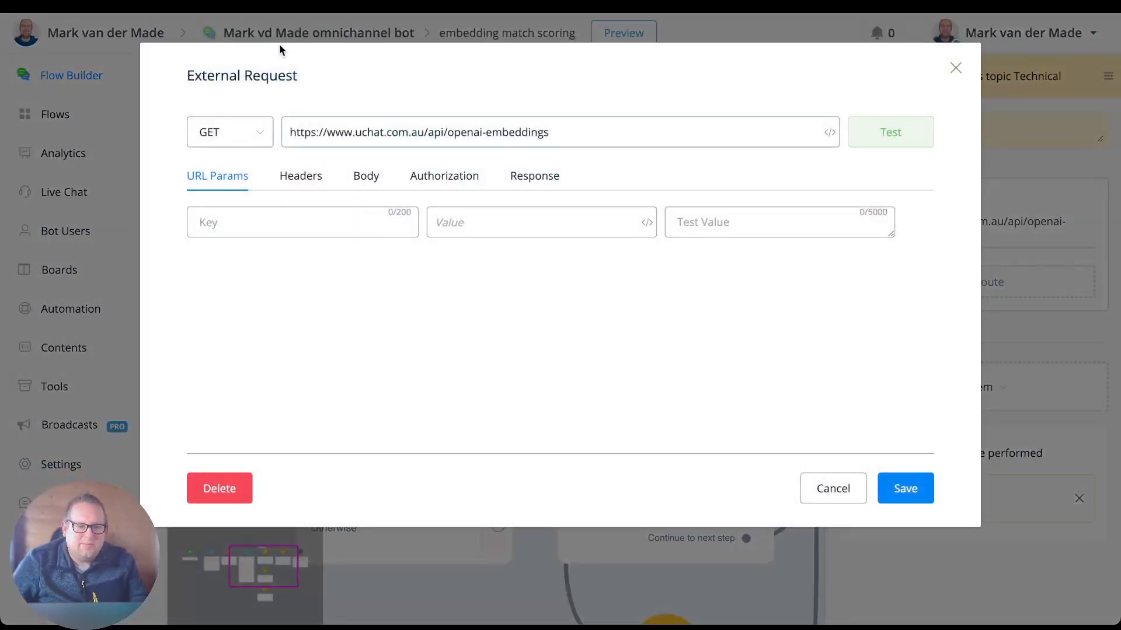
left_click(231, 136)
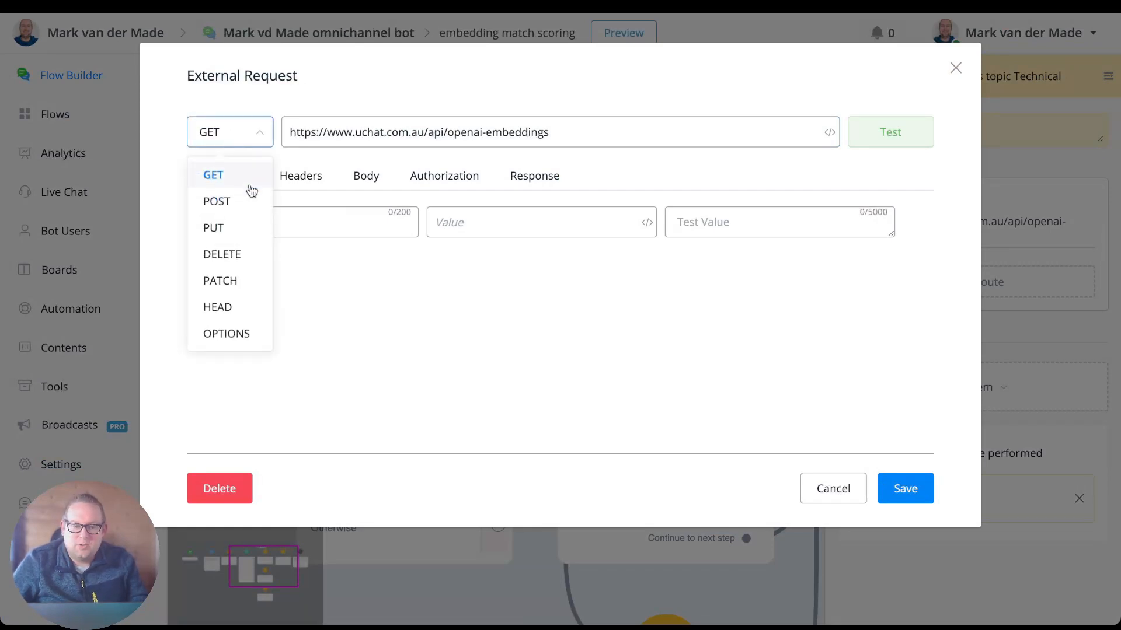
left_click(380, 59)
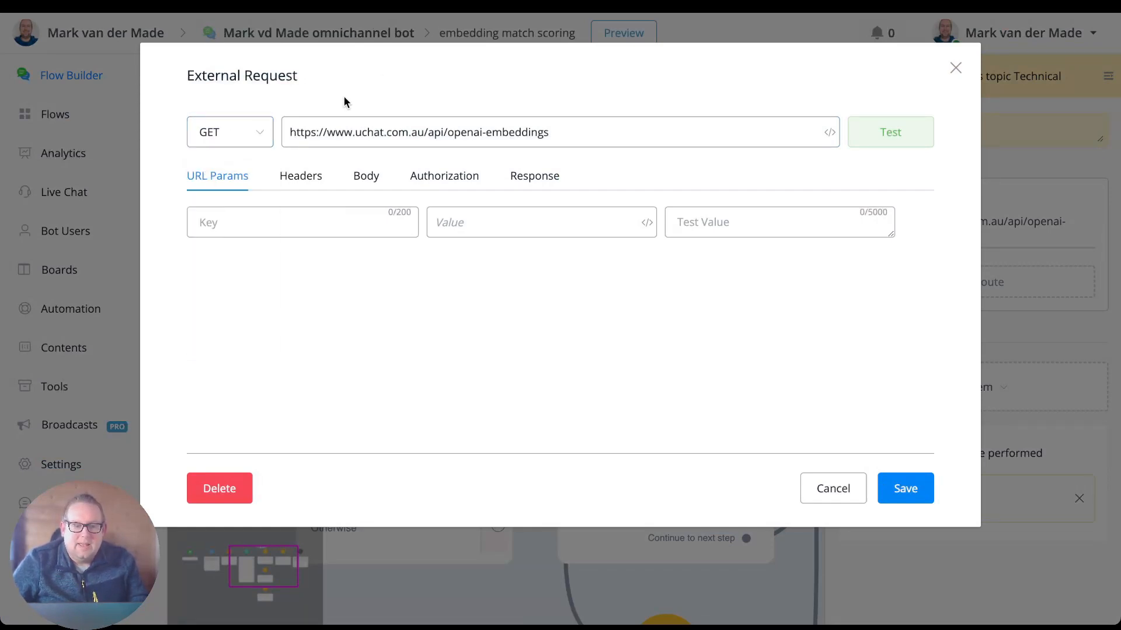
left_click(578, 136)
key("ctrl+a")
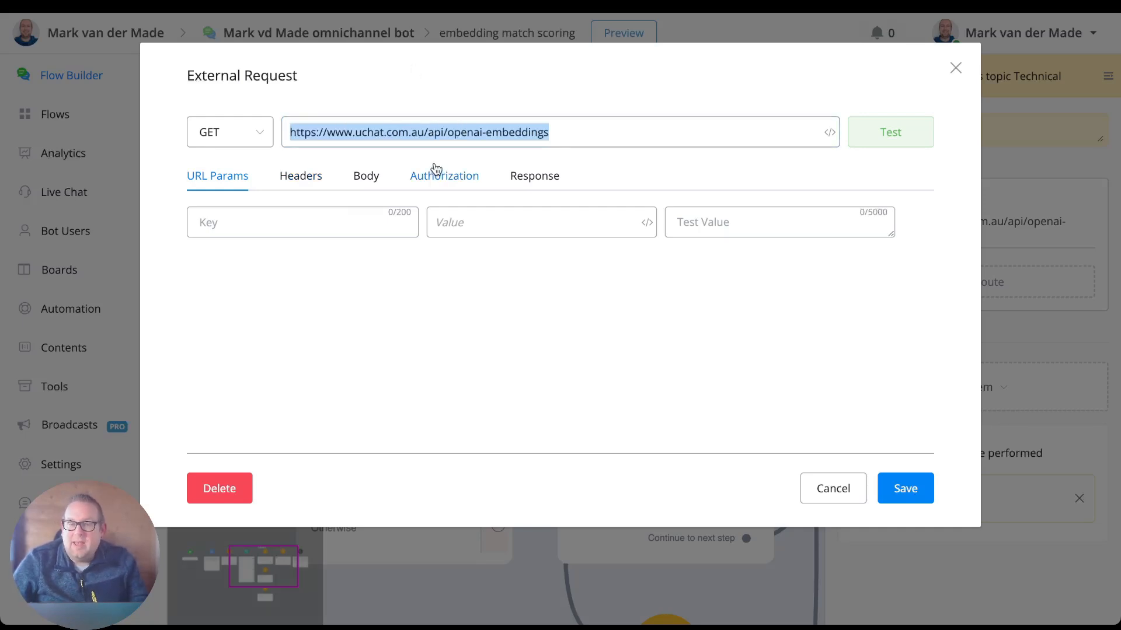
left_click(584, 125)
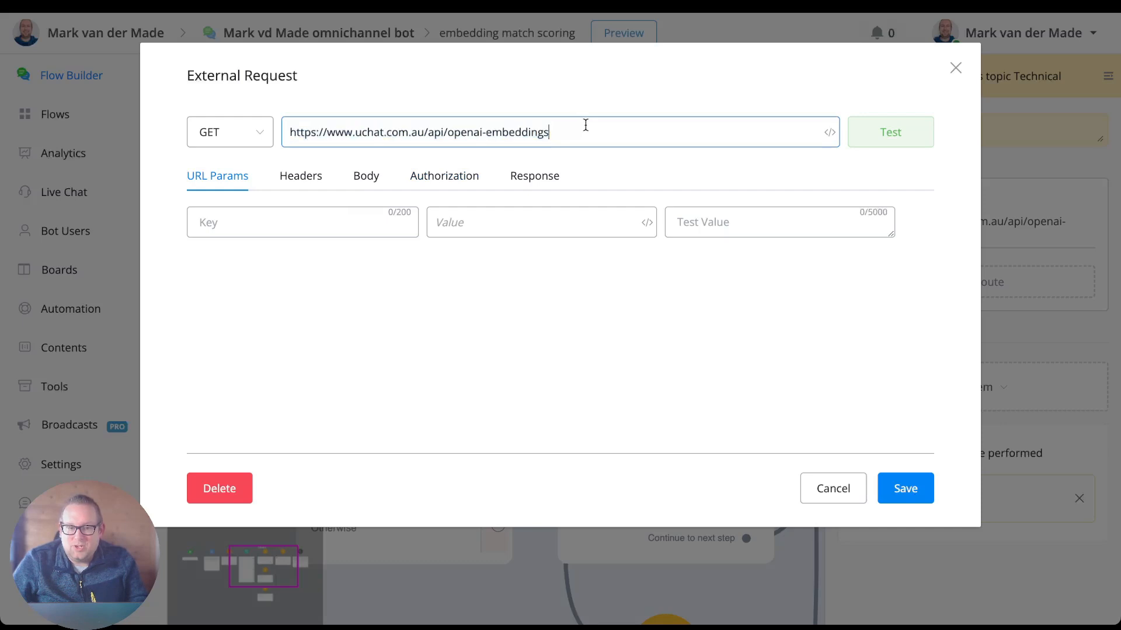
Review the External Request's headers, body and Bearer Token authorization, including its workspace_token variable and test token field.
left_click(296, 178)
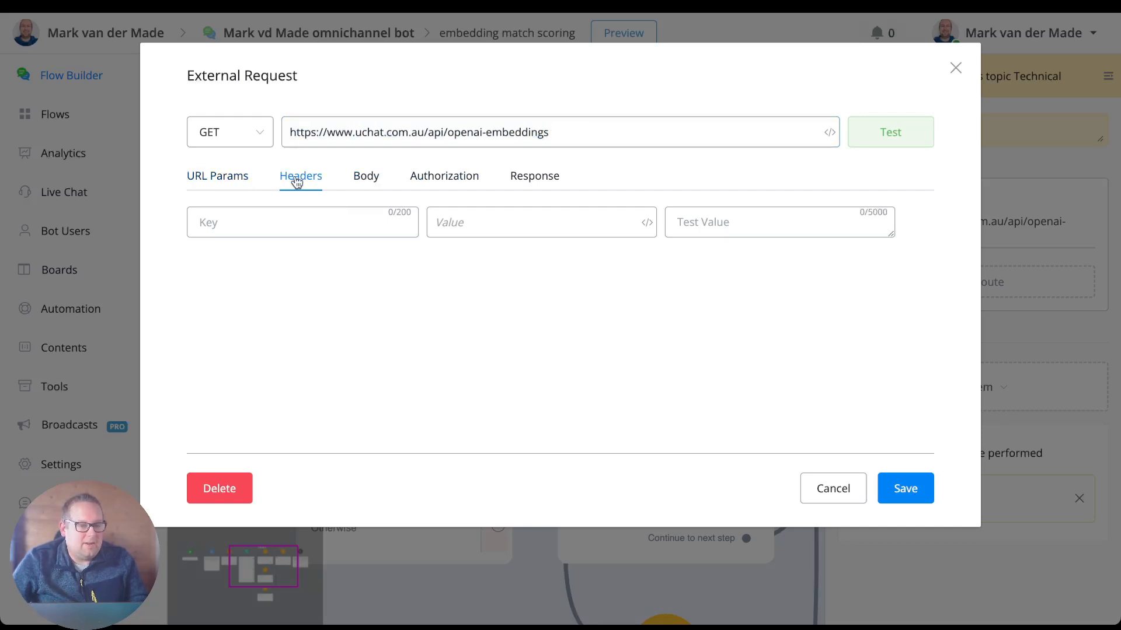
left_click(366, 177)
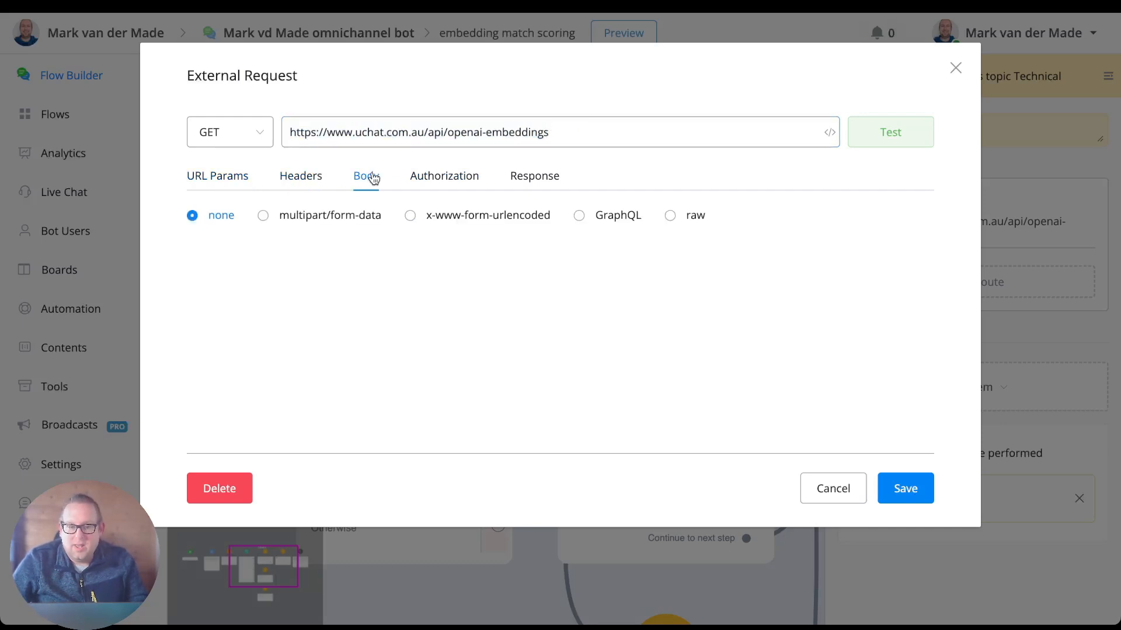
left_click(431, 177)
left_click(234, 229)
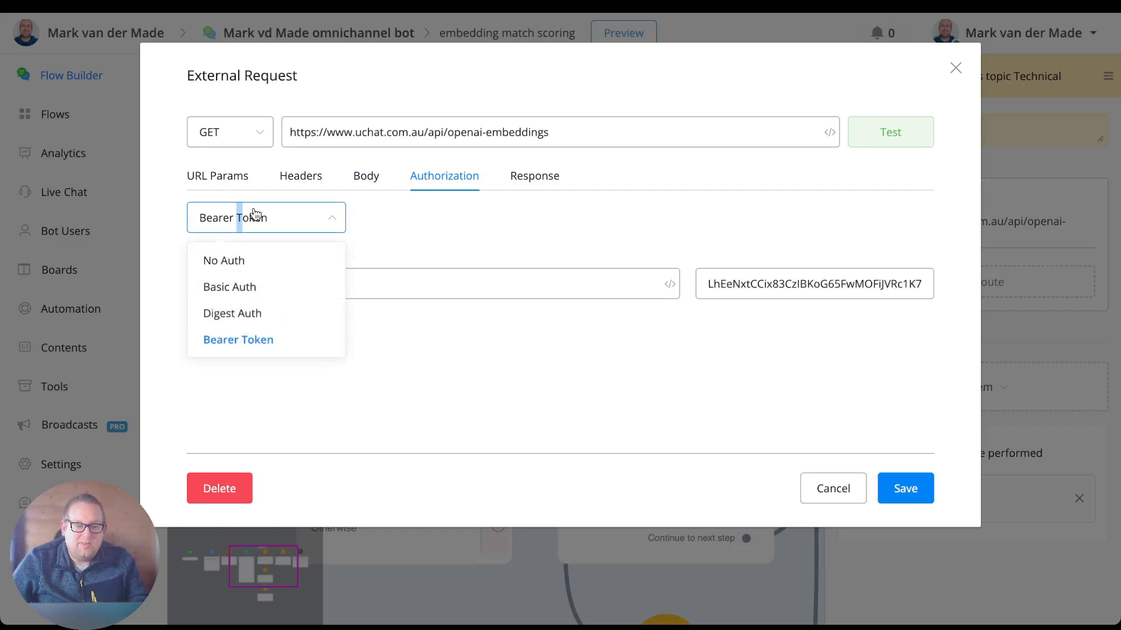
left_click(421, 237)
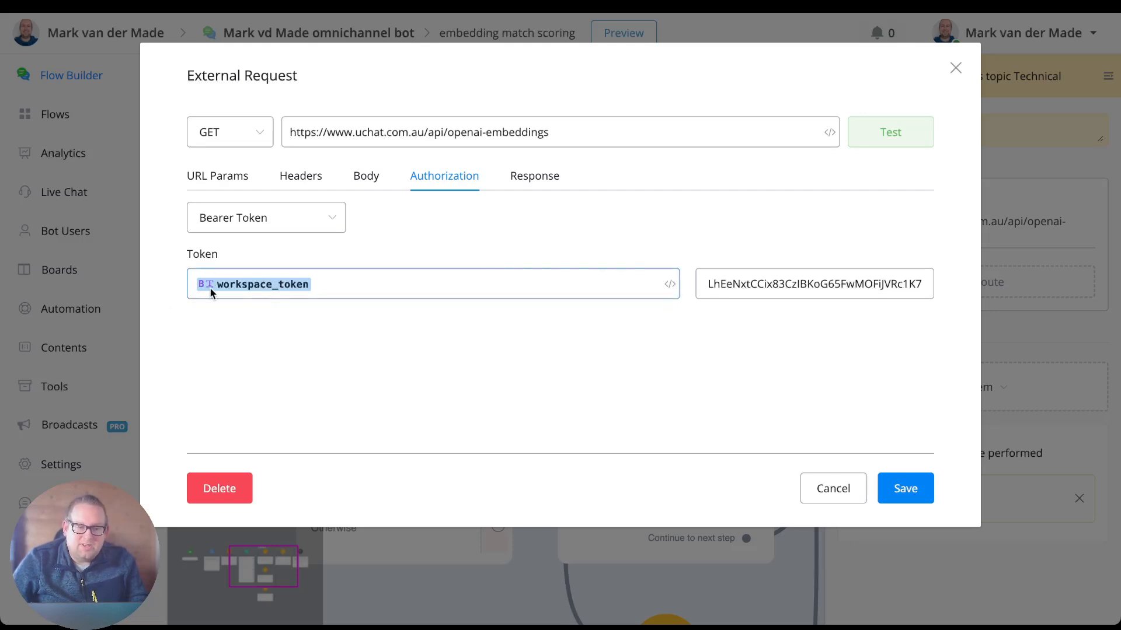
left_click(756, 296)
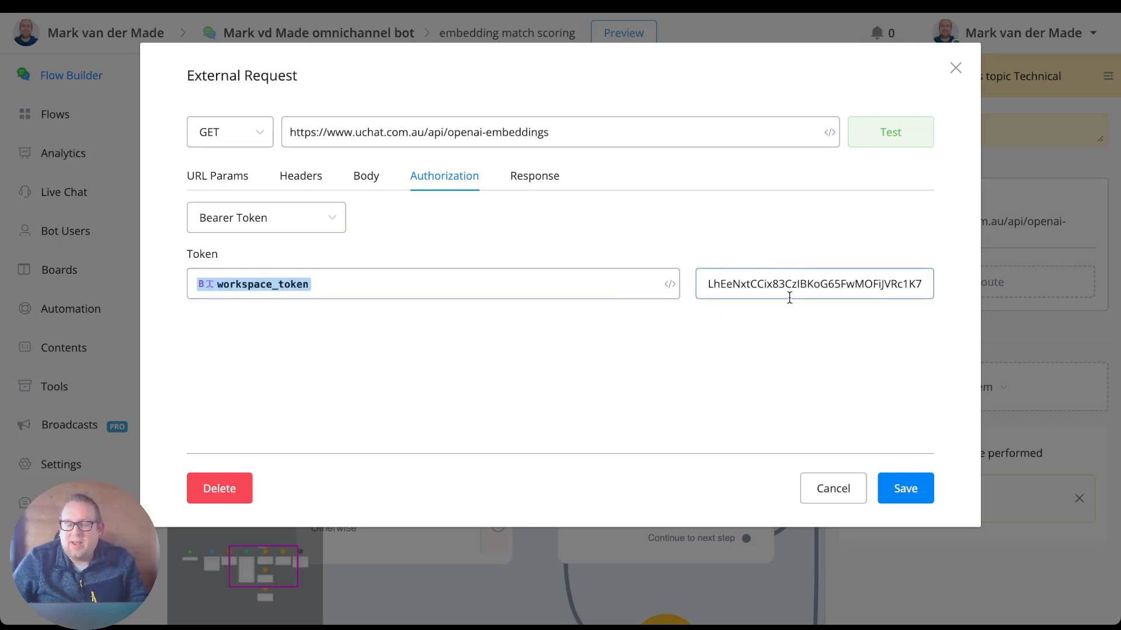
Save the External Request of the Technical step and publish the flow.
left_click(896, 488)
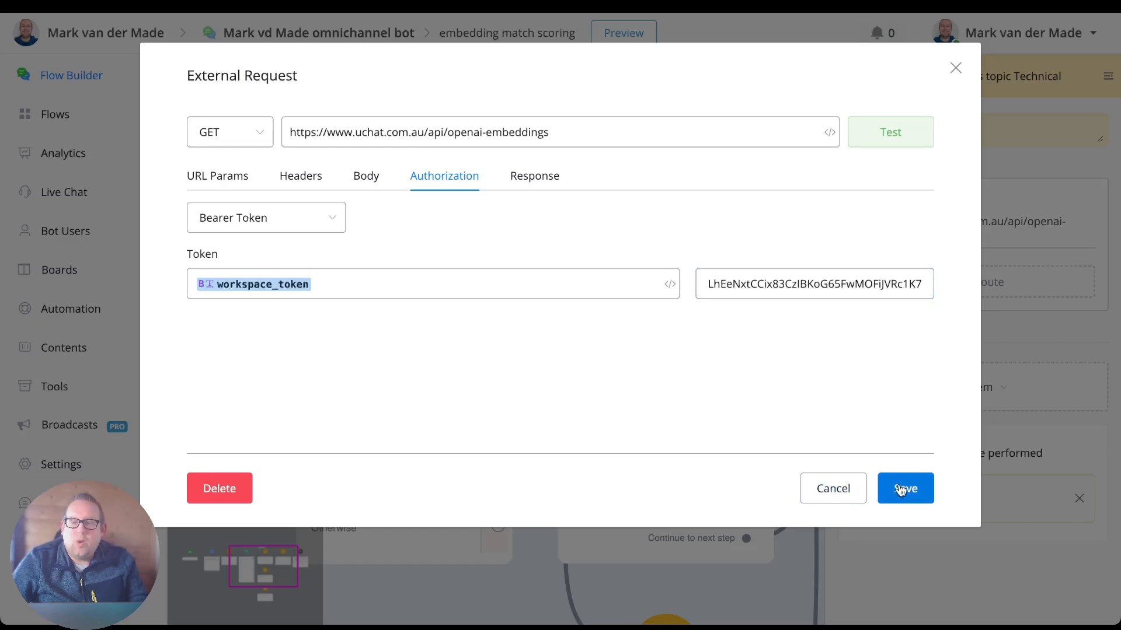
left_click(242, 107)
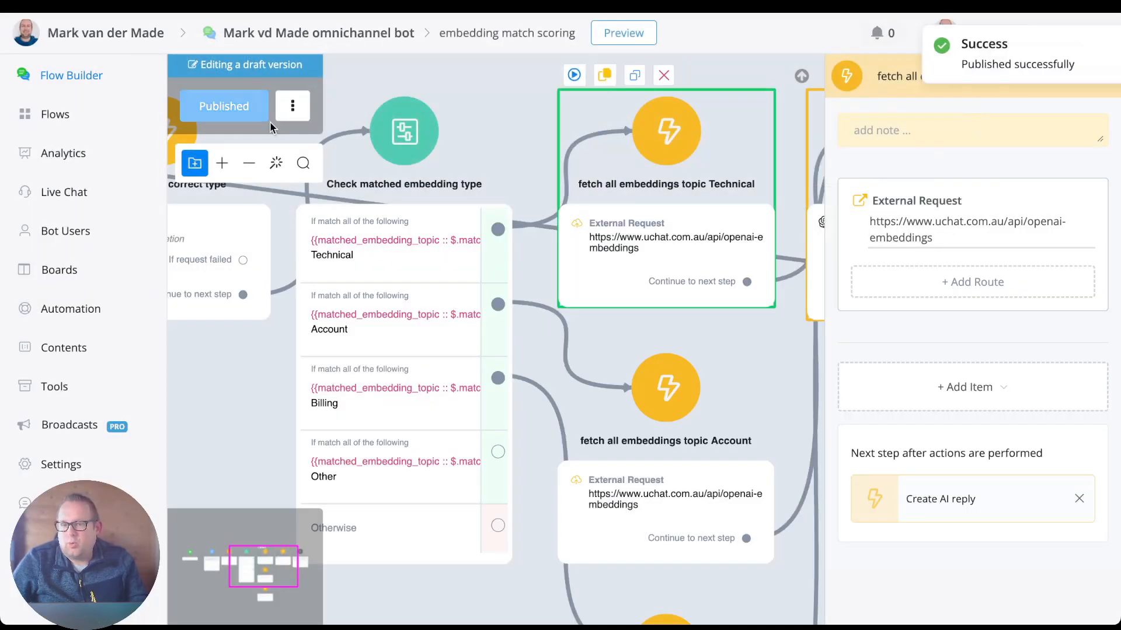
left_click(1089, 47)
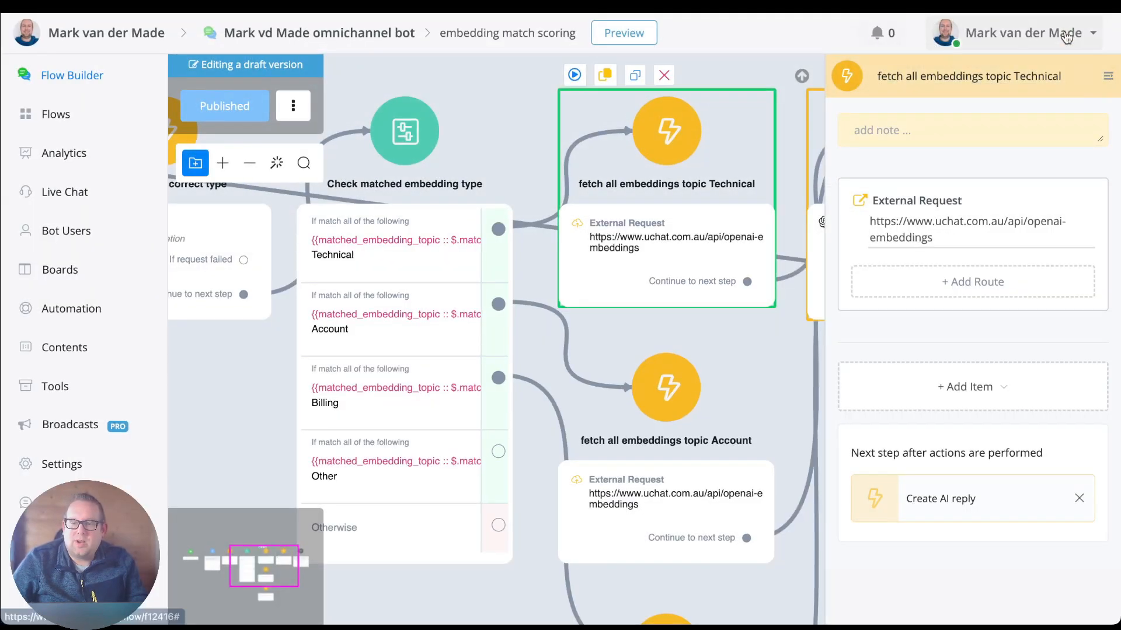
Locate the API Keys entry among the account options, and reopen the Technical step's External Request at its authorization settings.
left_click(1066, 35)
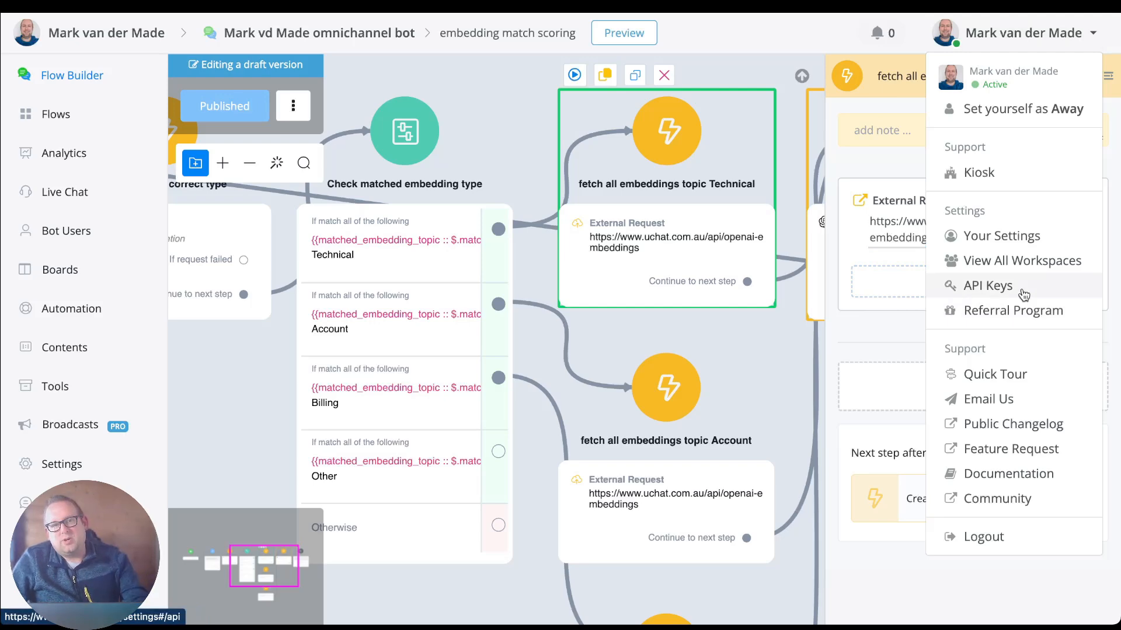
left_click(716, 236)
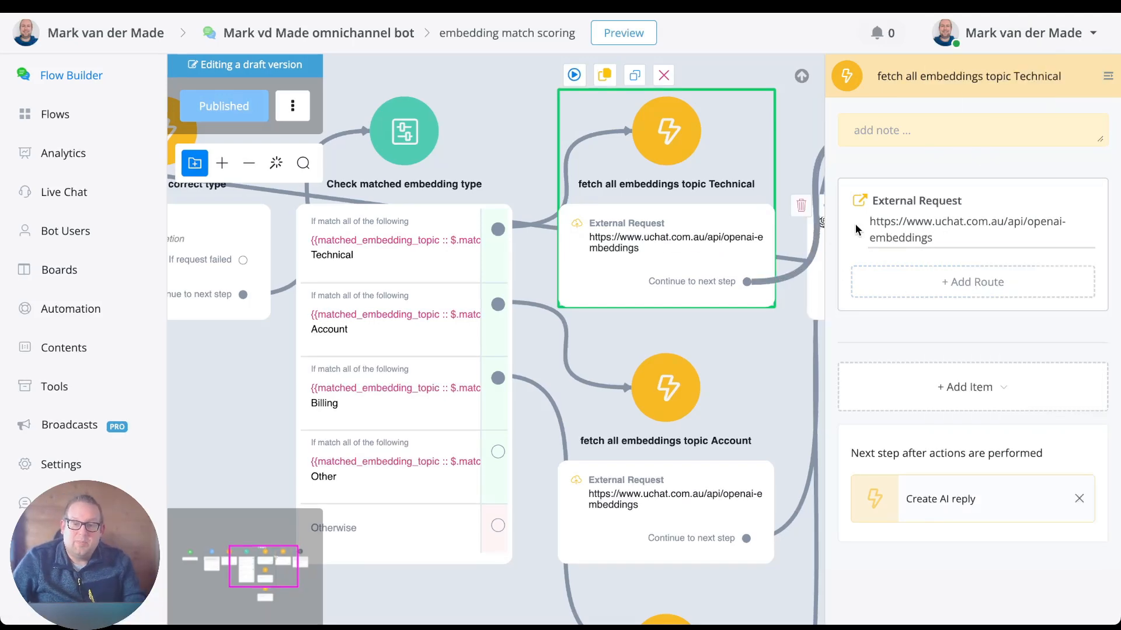
left_click(882, 227)
left_click(444, 177)
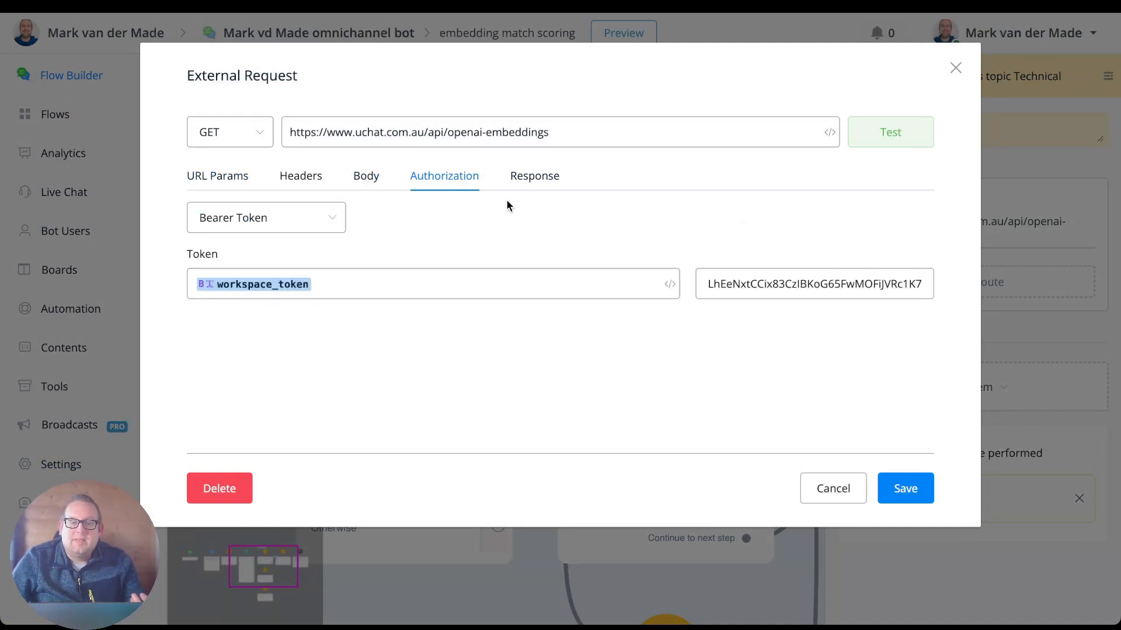
Turn off Data Preprocessing for the External Request's response and test the request to get the unfiltered embeddings.
left_click(535, 177)
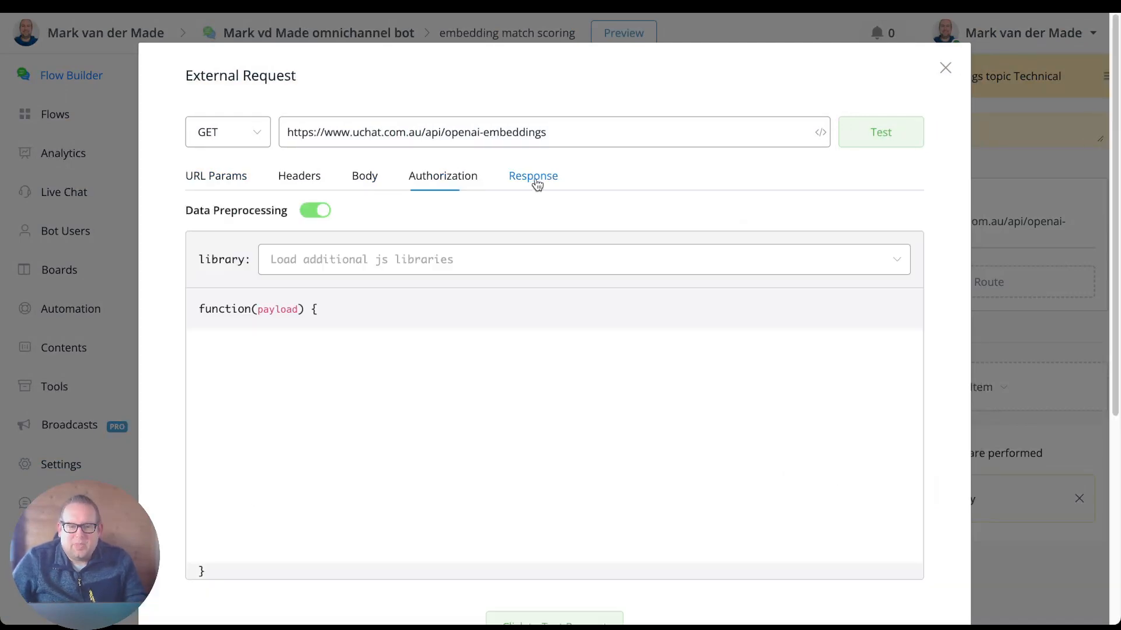
left_click(309, 215)
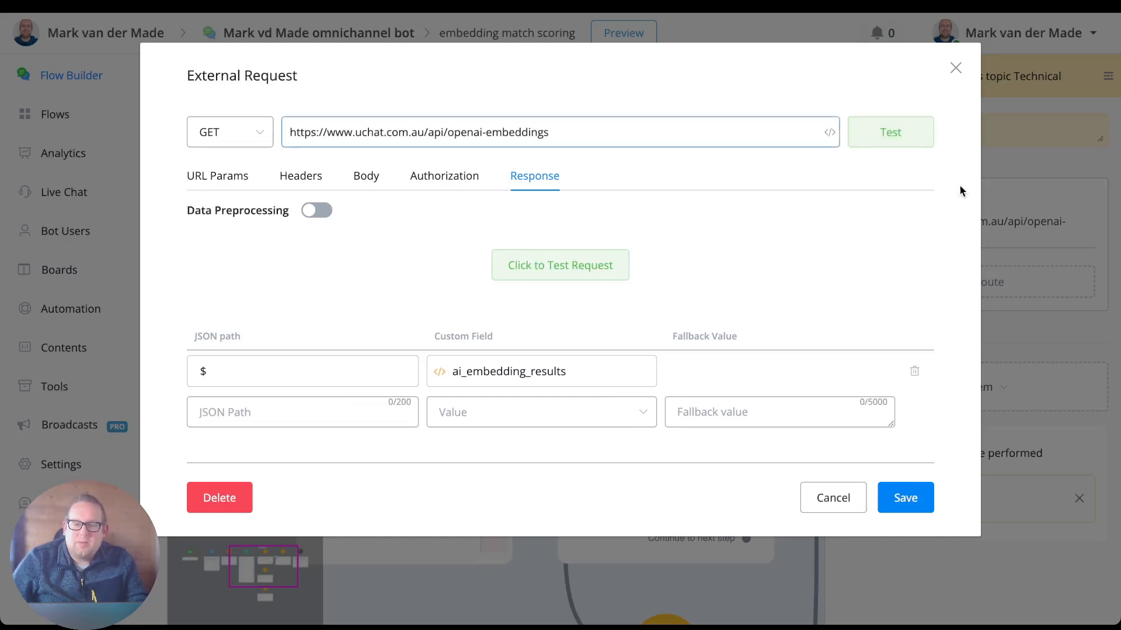
left_click(908, 144)
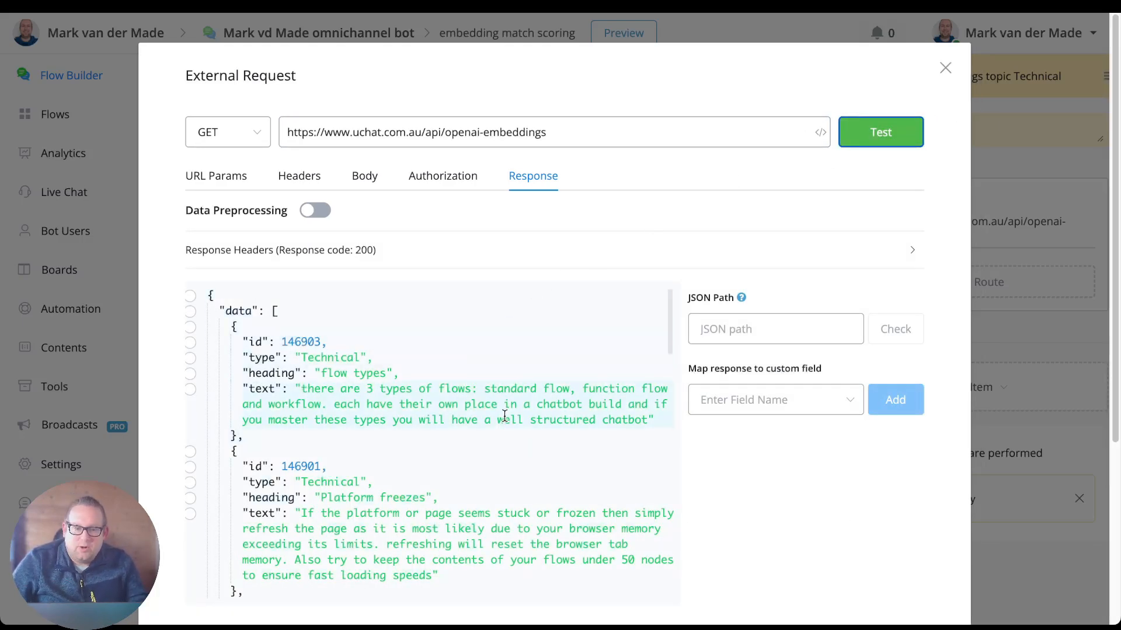
scroll(502, 414, "down", 1)
scroll(367, 363, "down", 1)
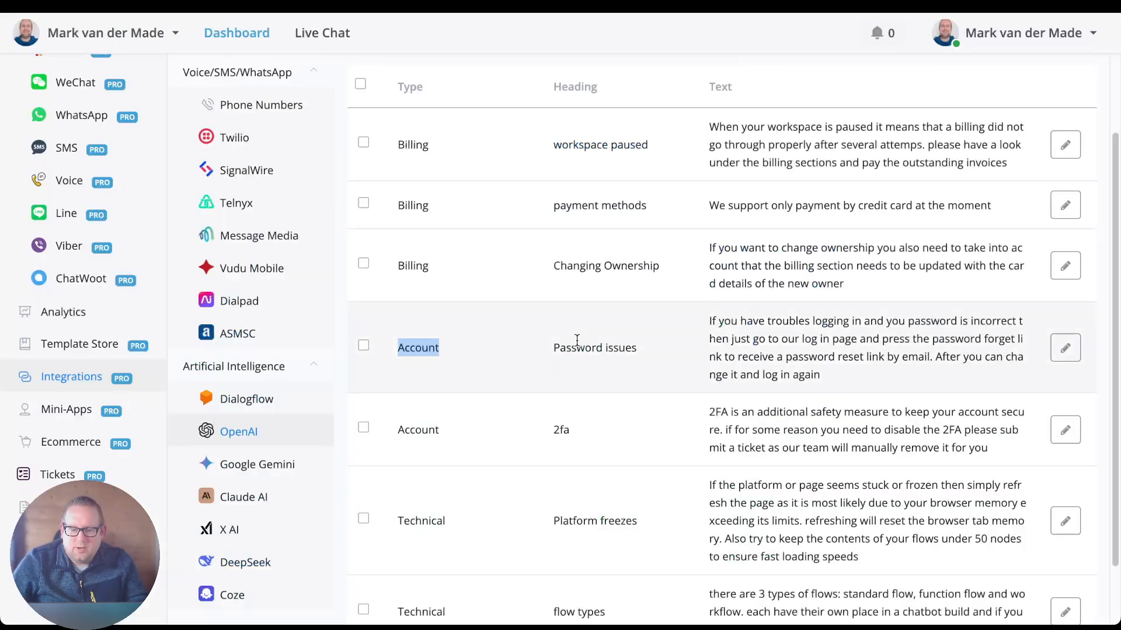
Compare the embeddings listed in the OpenAI integration with the types, headings and texts in the request's test response.
scroll(576, 339, "down", 1)
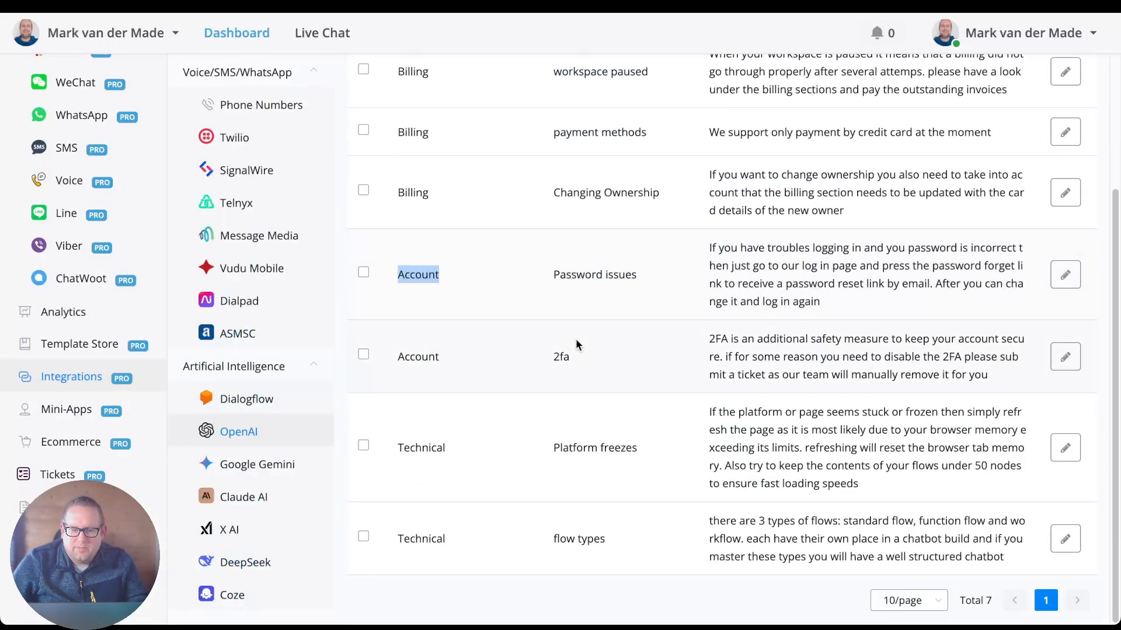
left_click(776, 586)
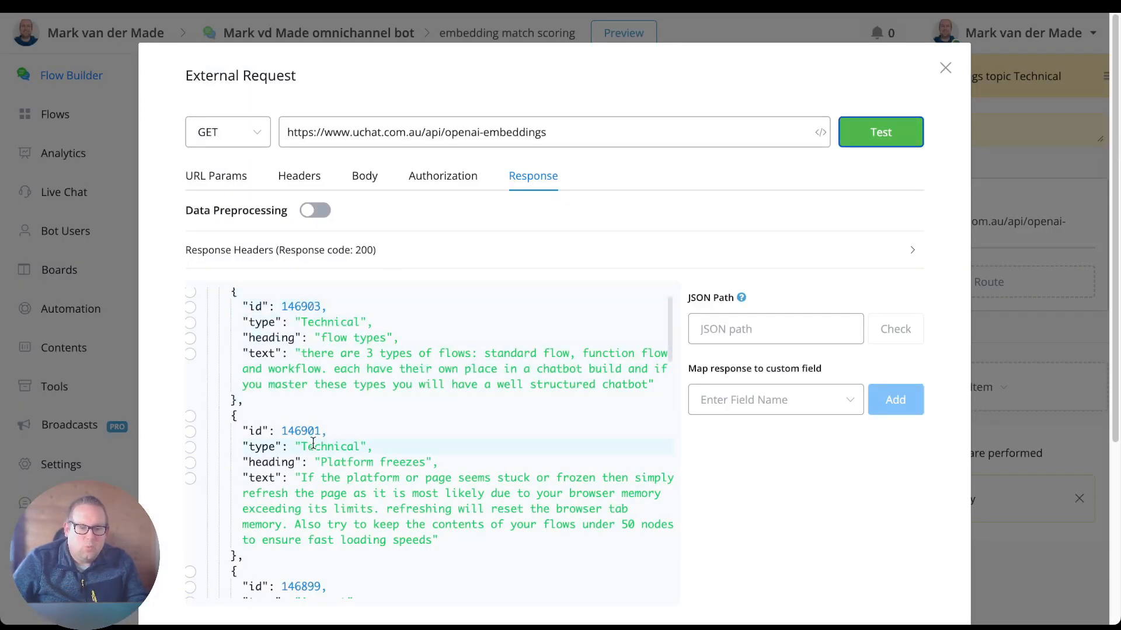
scroll(365, 558, "down", 2)
scroll(350, 549, "down", 5)
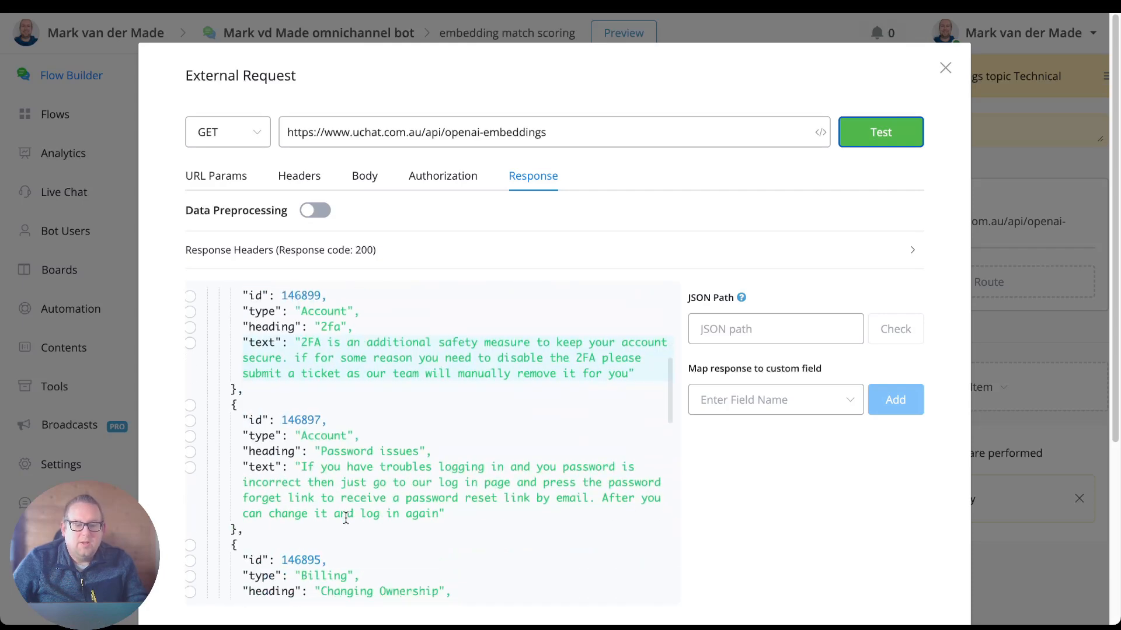
scroll(320, 559, "down", 10)
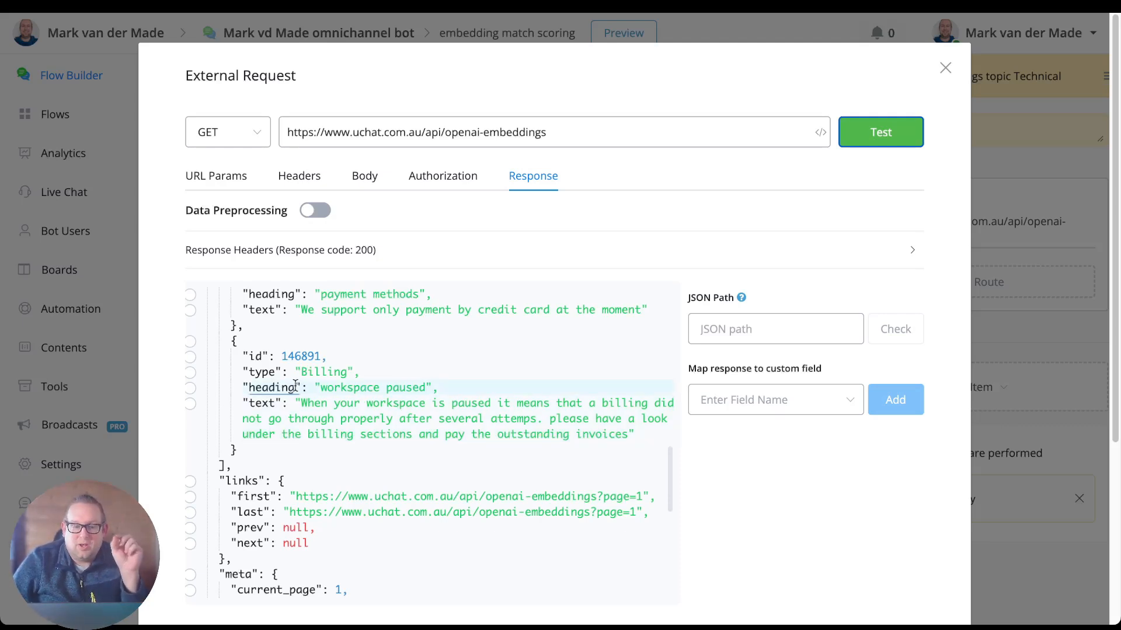
scroll(265, 373, "up", 10)
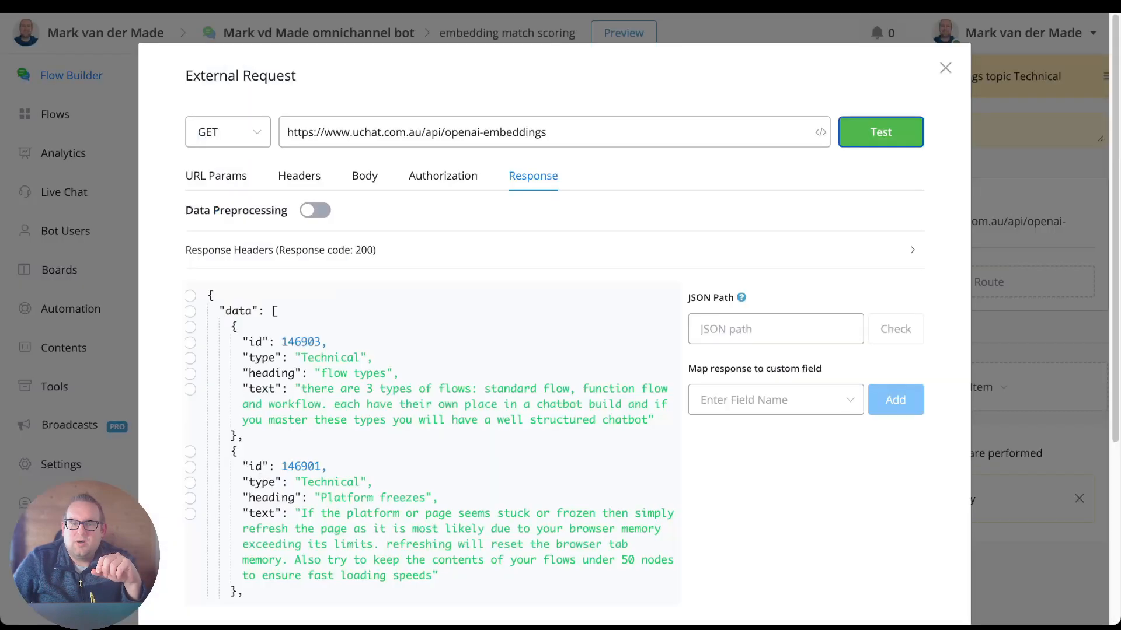
Turn Data Preprocessing on to review the function filtering payload.data by type "Technical", and compare it with the unfiltered response.
left_click(307, 220)
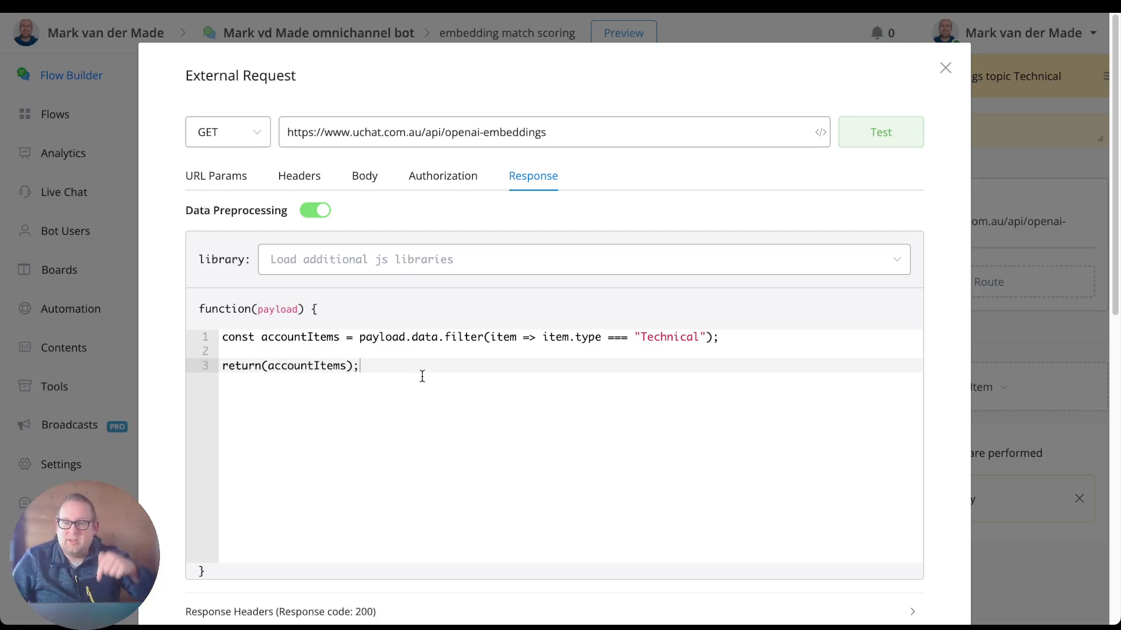
left_click_drag(417, 362, 180, 335)
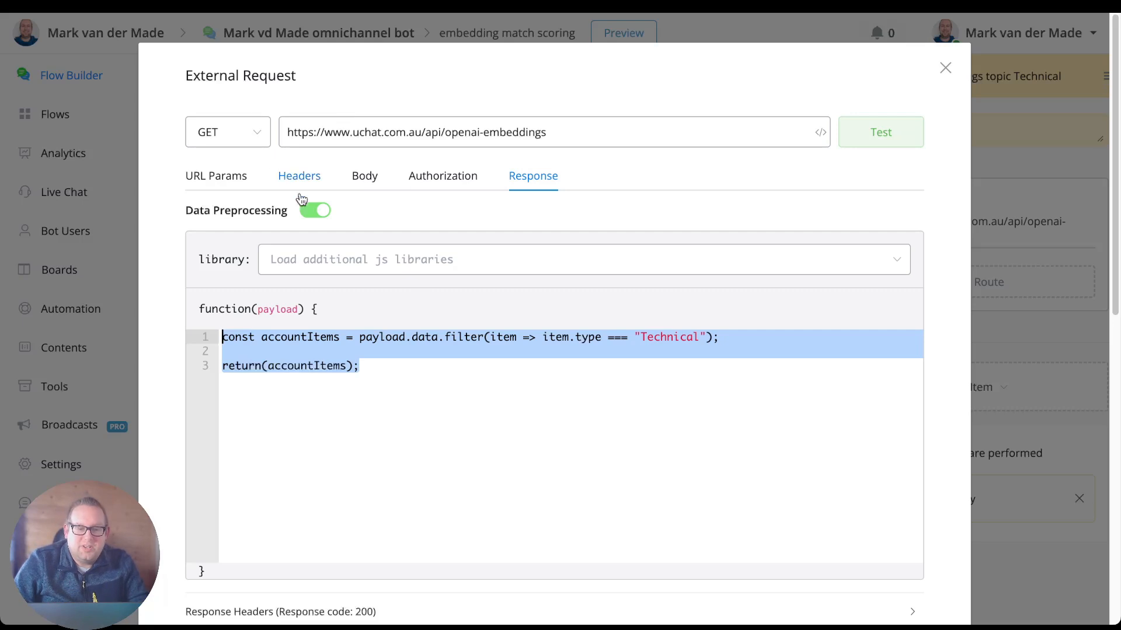
left_click(312, 210)
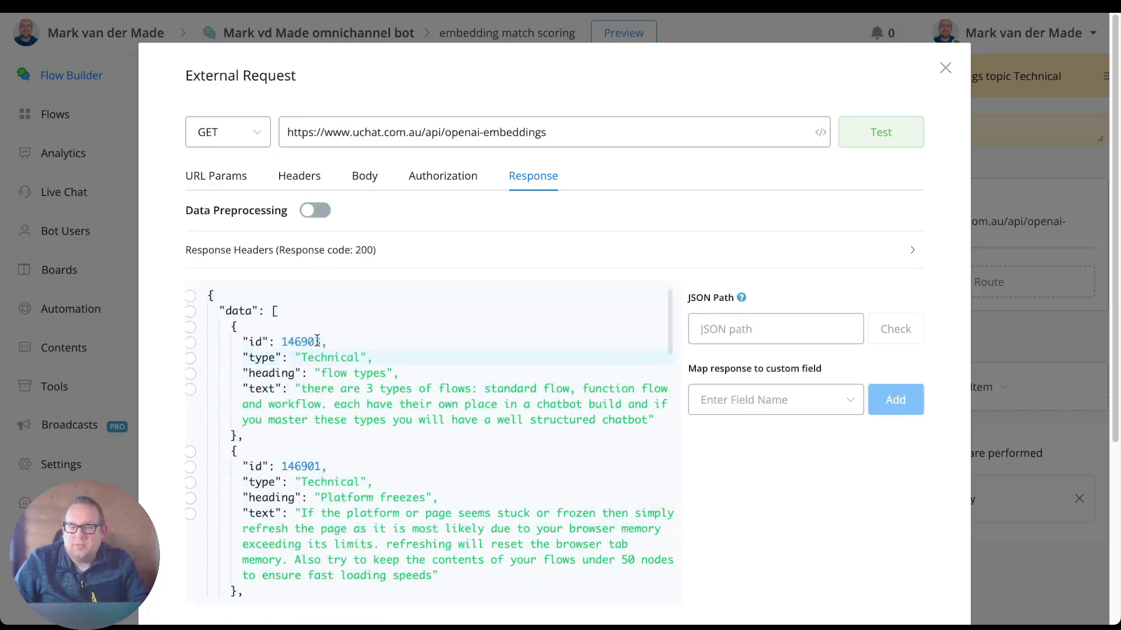
left_click(324, 210)
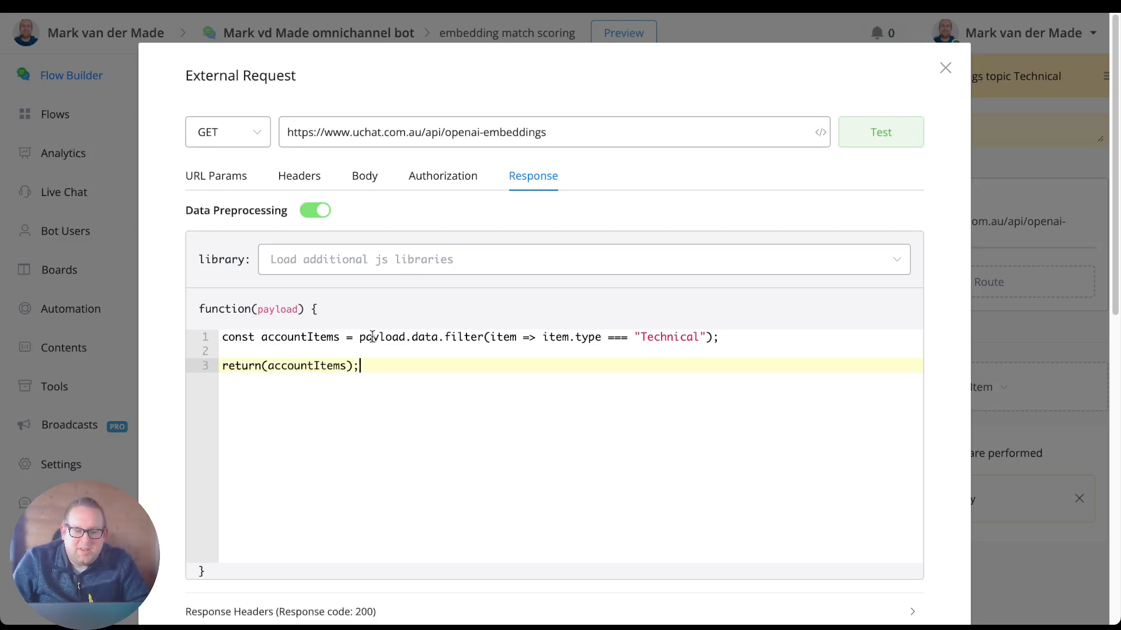
Turn Data Preprocessing off and examine the unfiltered response from its data entries through its closing status.
left_click(318, 212)
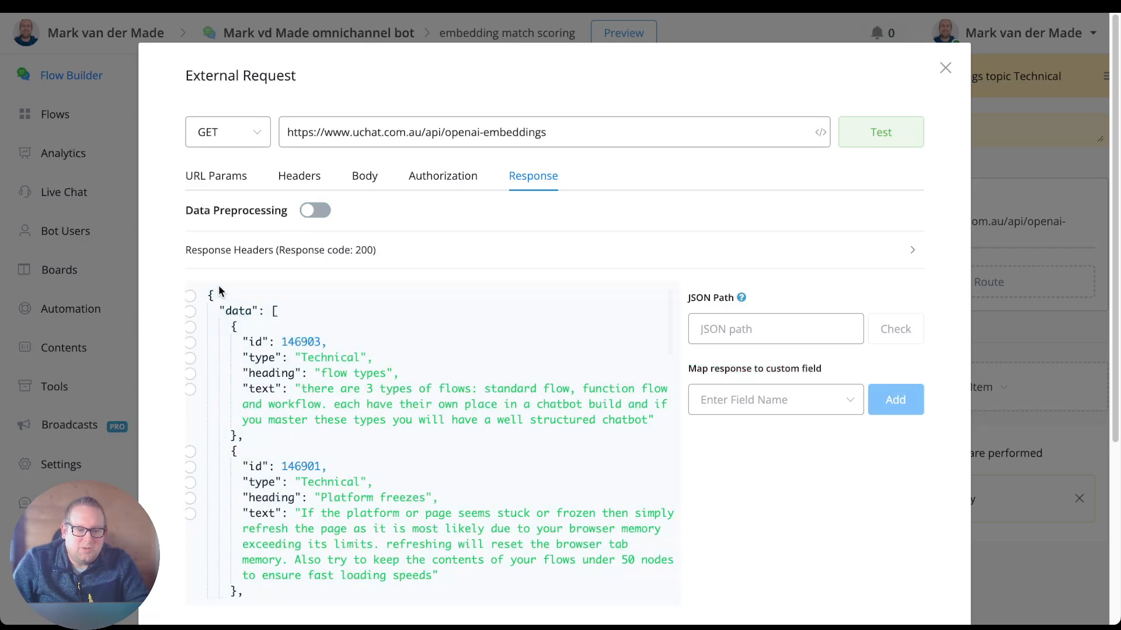
scroll(265, 327, "down", 2)
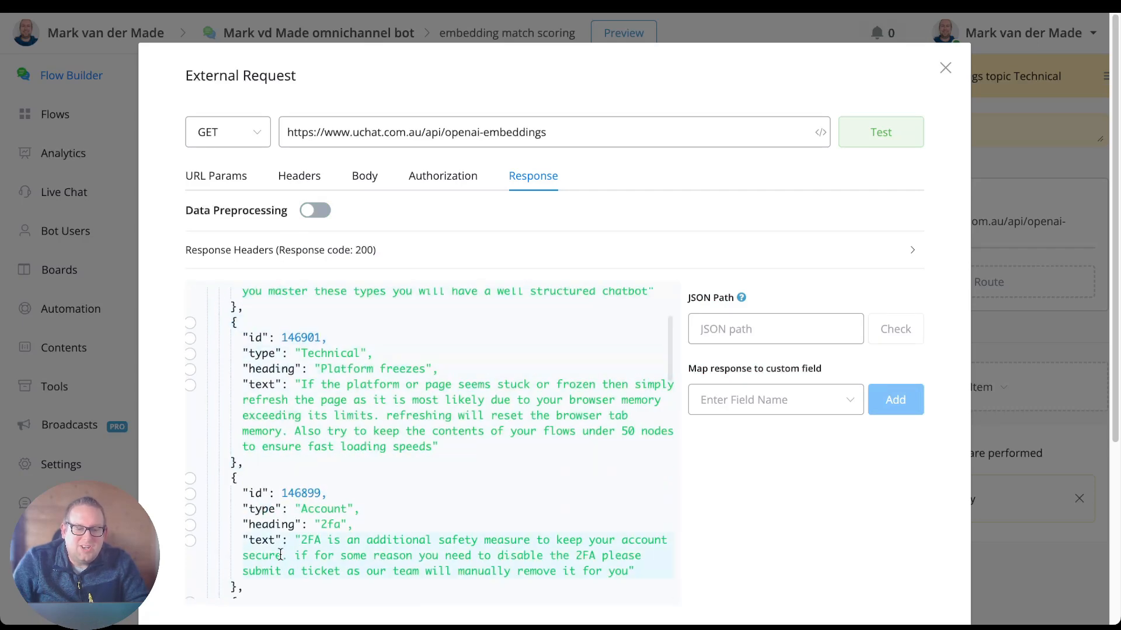
scroll(331, 436, "down", 6)
scroll(342, 444, "down", 10)
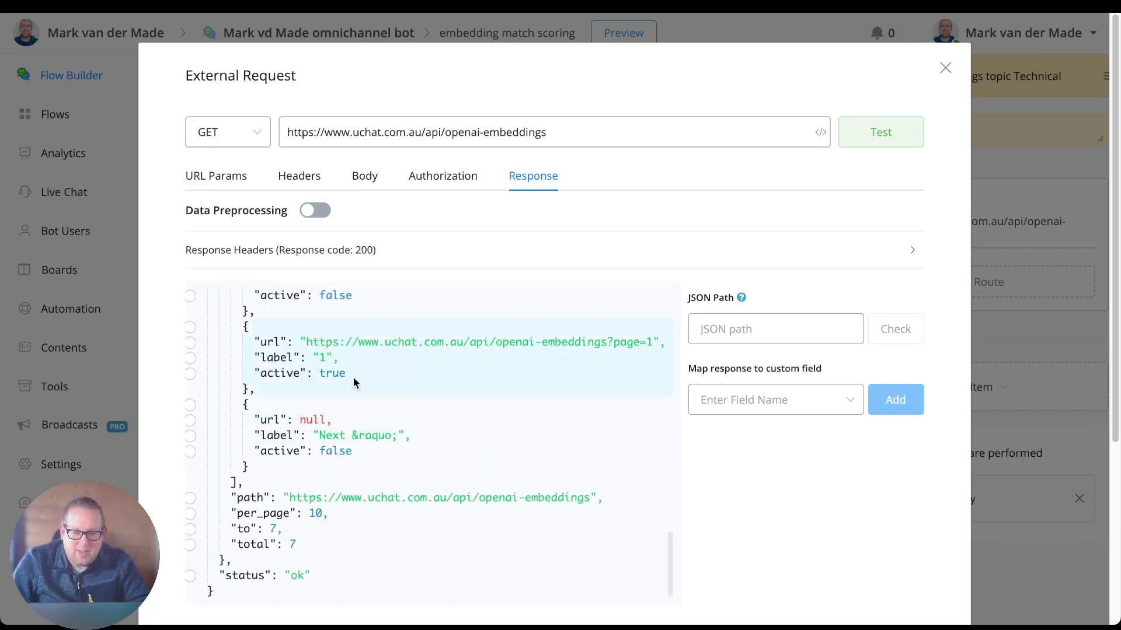
scroll(438, 401, "up", 10)
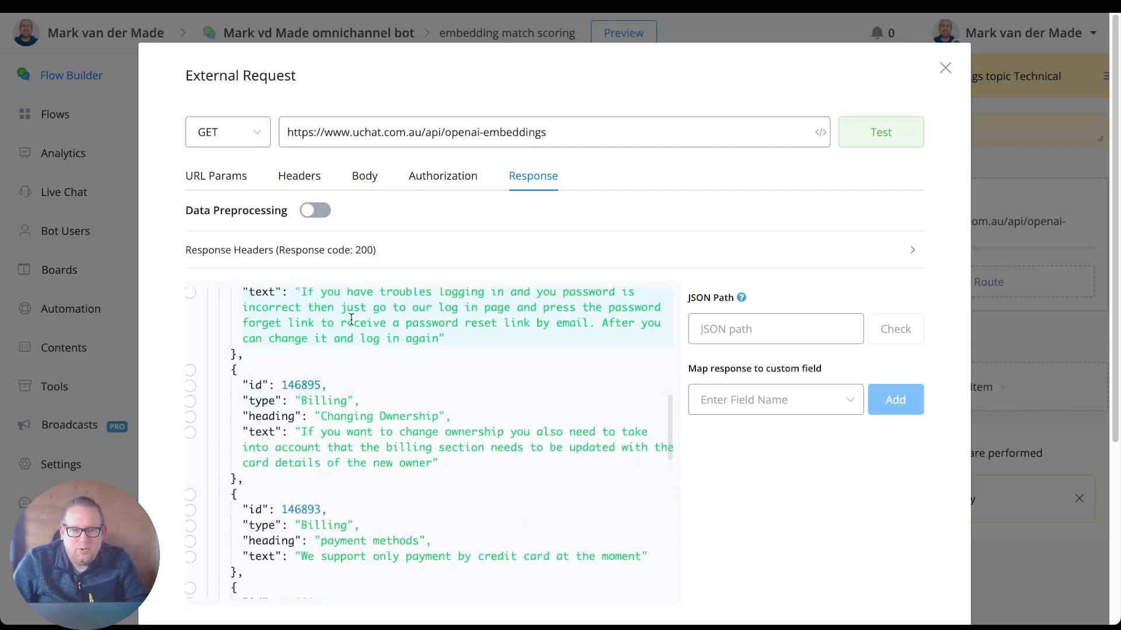
Review the Data Preprocessing function that filters payload.data by type "Technical", and return to the start of the unfiltered response.
left_click(309, 211)
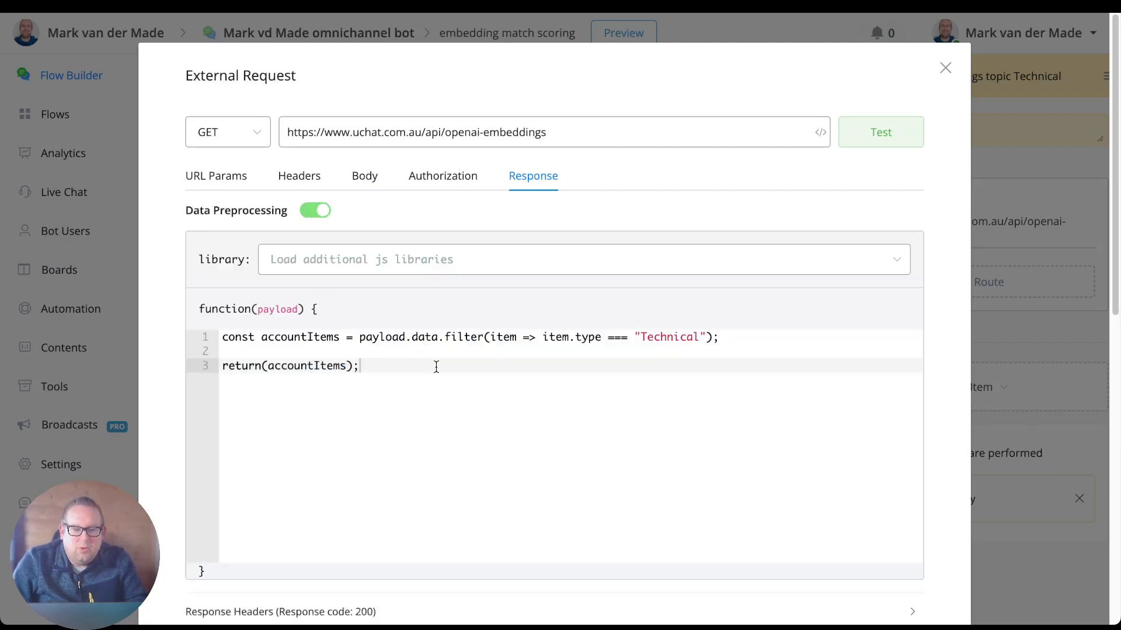
left_click(328, 216)
scroll(296, 282, "up", 6)
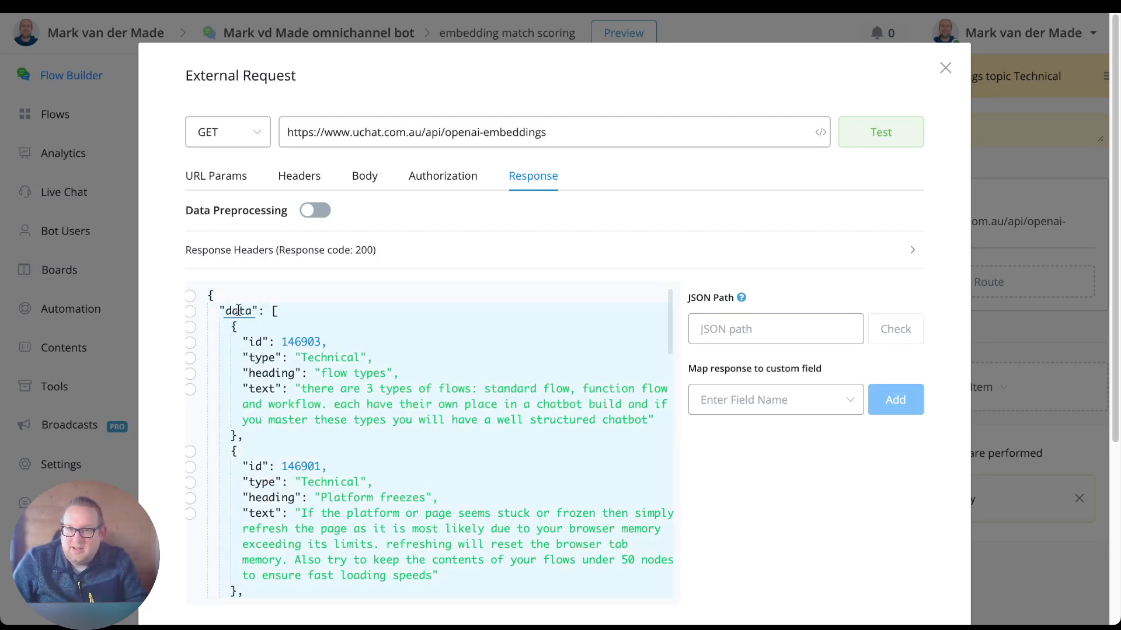
Select the data array as JSON path $.data, and compare it with the response's remaining links and meta content and the preprocessing function.
left_click(190, 312)
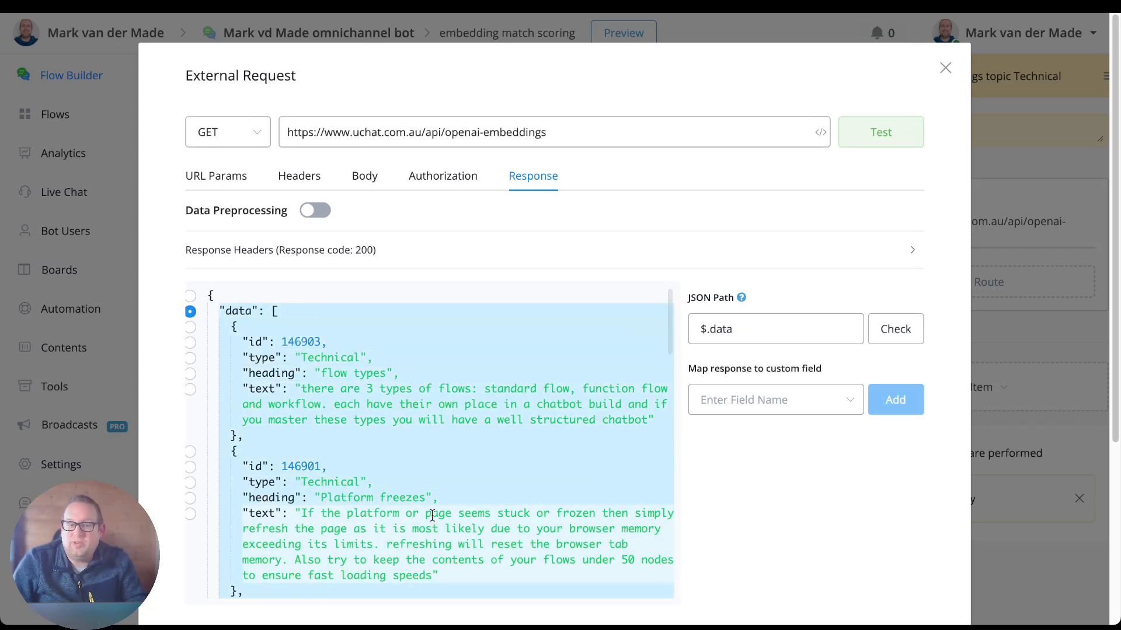
scroll(426, 509, "down", 15)
scroll(426, 508, "down", 6)
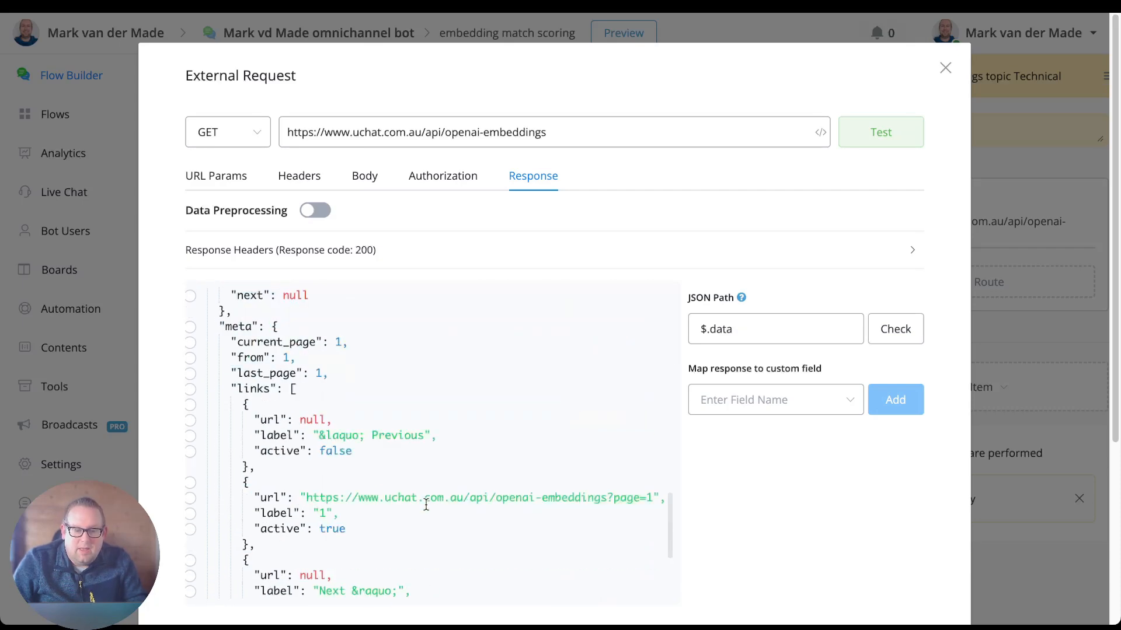
scroll(397, 452, "up", 5)
scroll(265, 495, "down", 10)
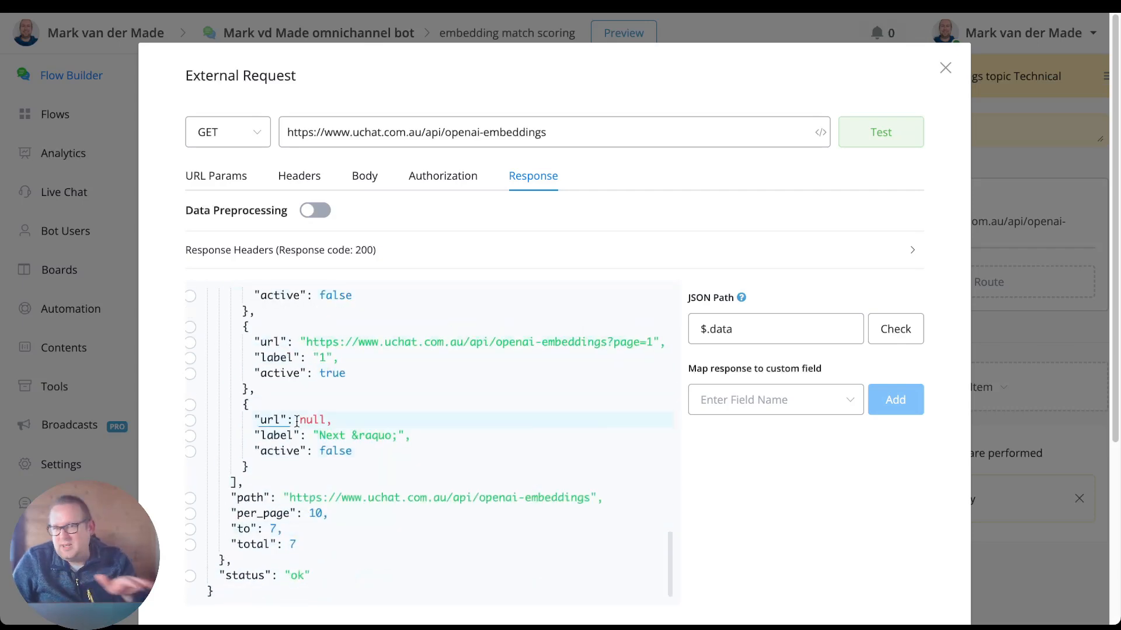
scroll(313, 390, "up", 15)
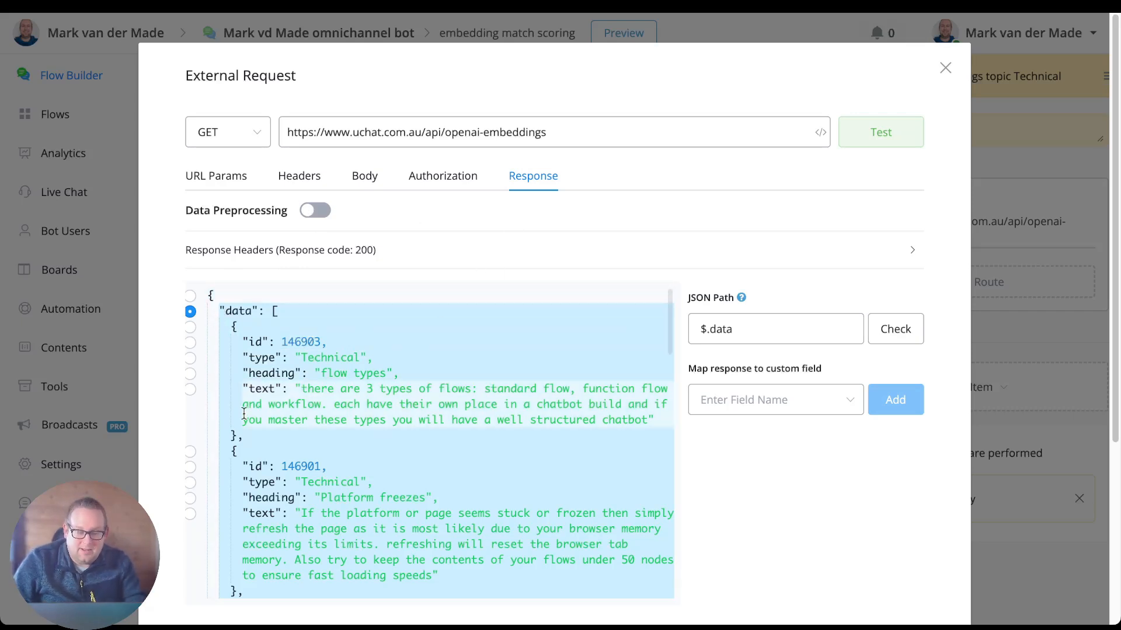
left_click(318, 210)
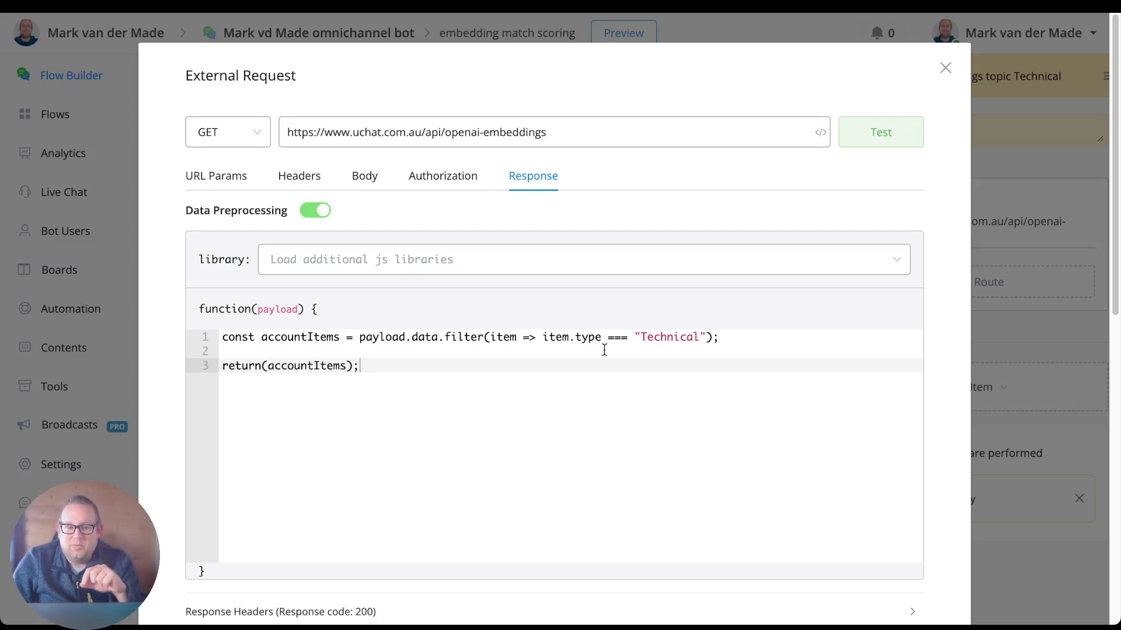
left_click(311, 213)
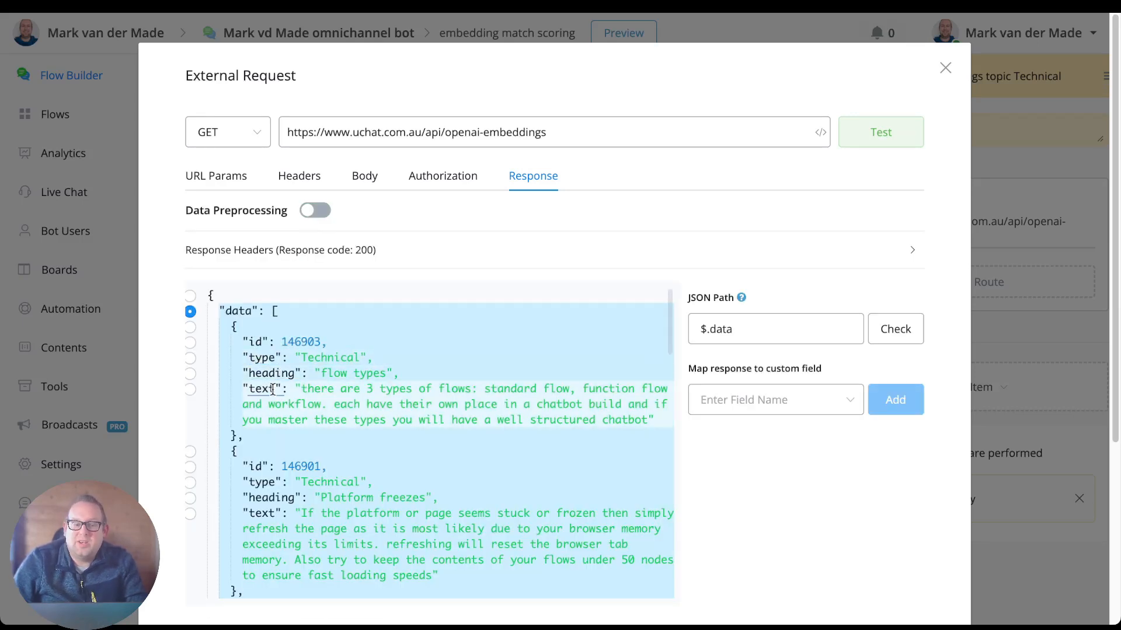
Test the Technical request with Data Preprocessing on, inspect the filtered response at root path $, and close the request without saving.
left_click(315, 211)
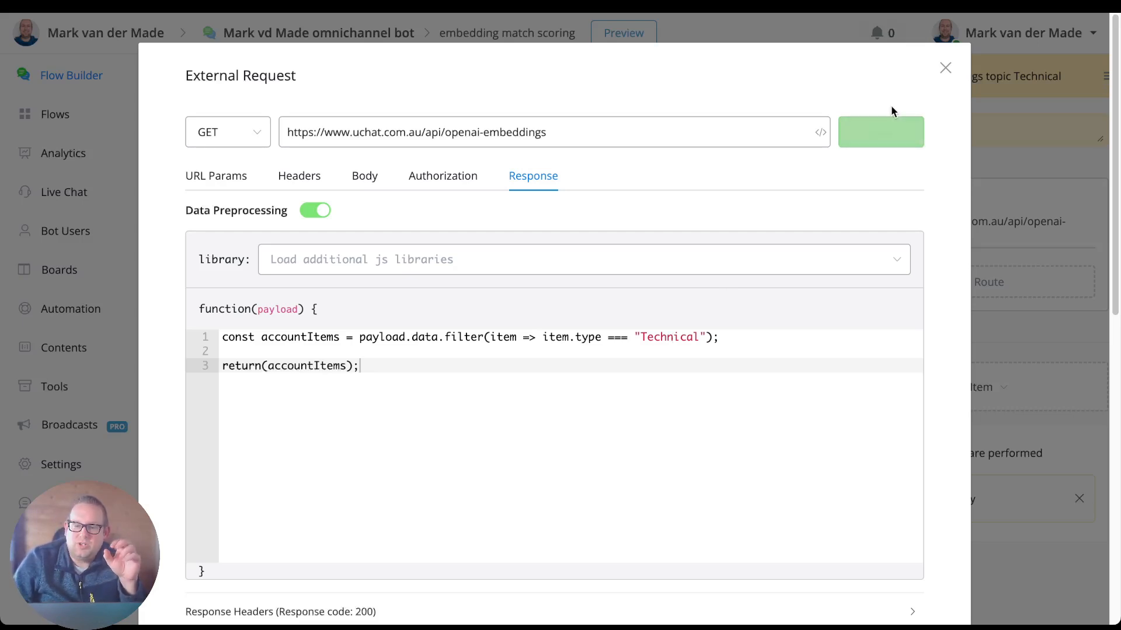
left_click(874, 139)
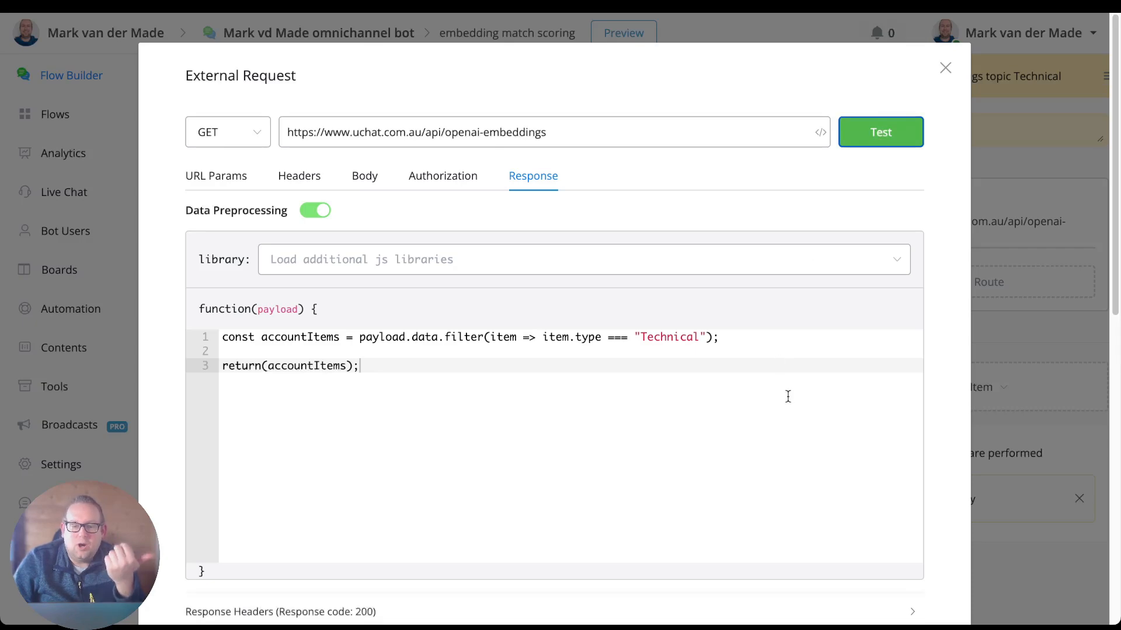
scroll(797, 405, "down", 9)
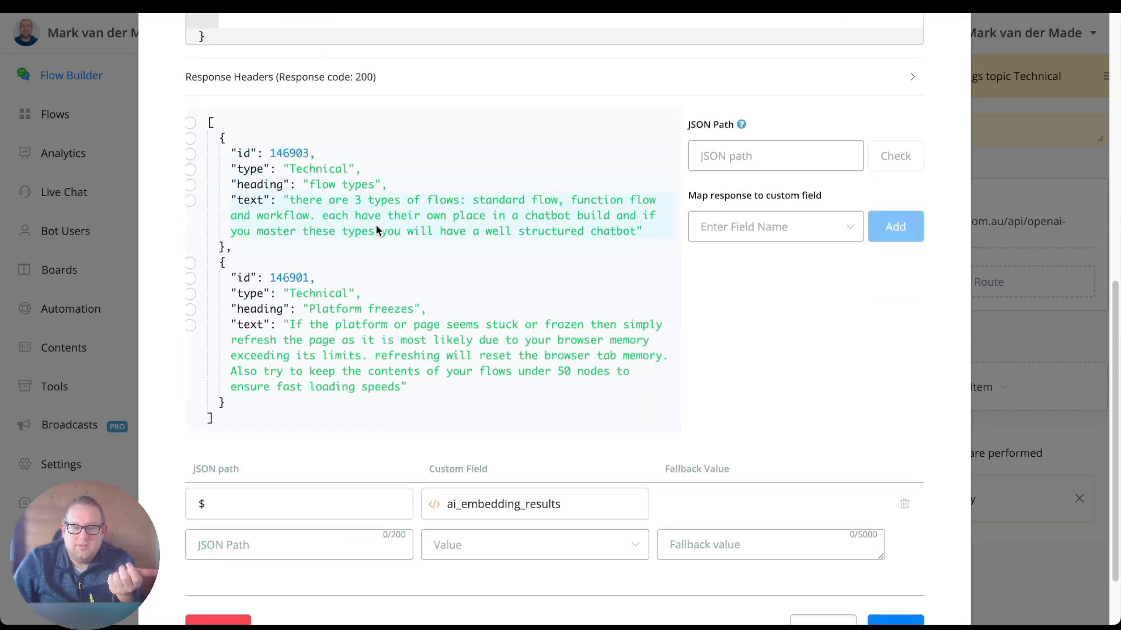
scroll(376, 224, "down", 2)
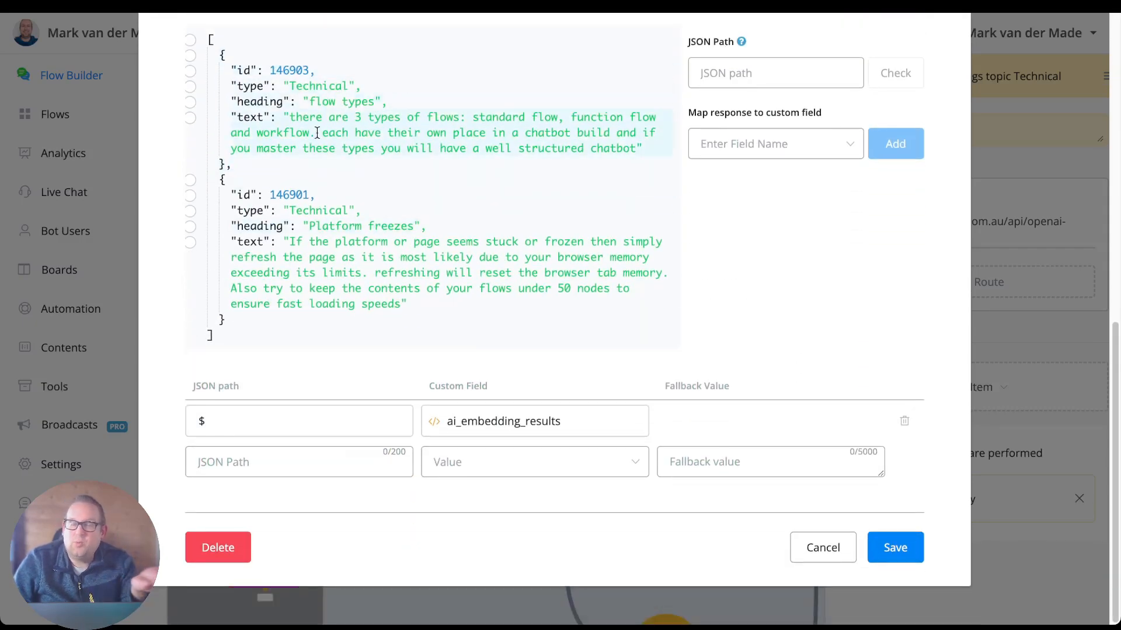
scroll(251, 105, "up", 1)
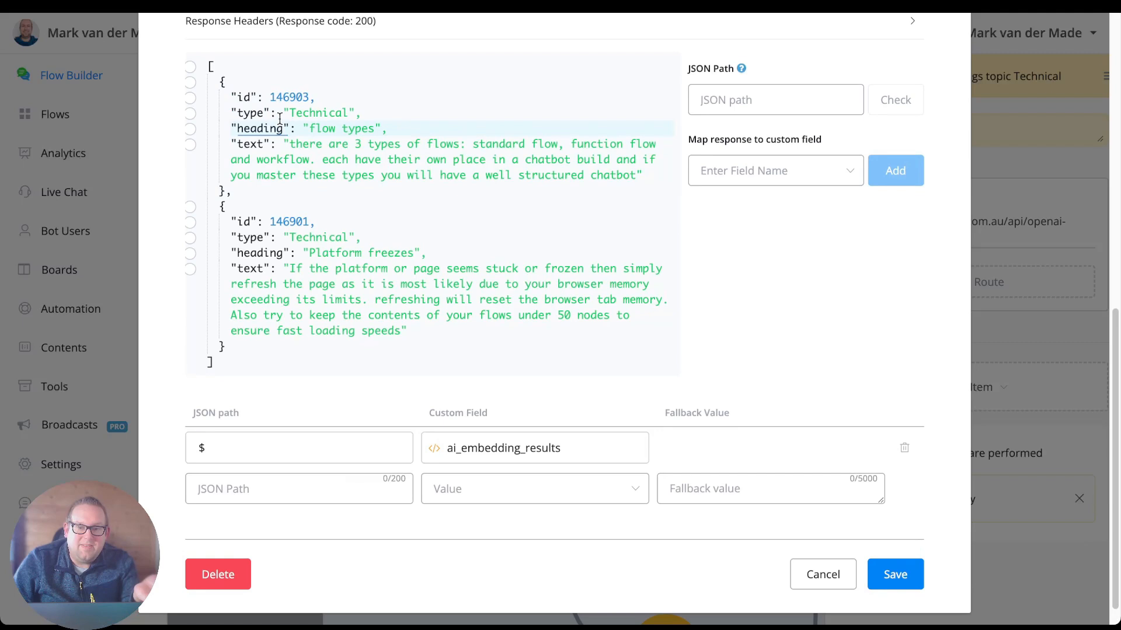
left_click(192, 69)
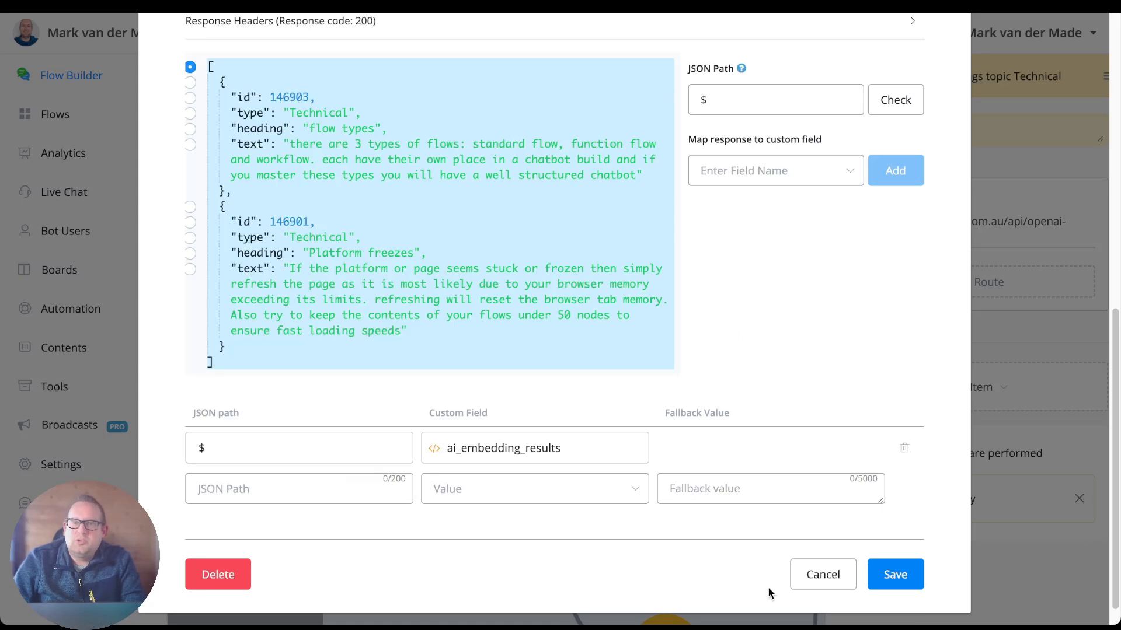
left_click(824, 578)
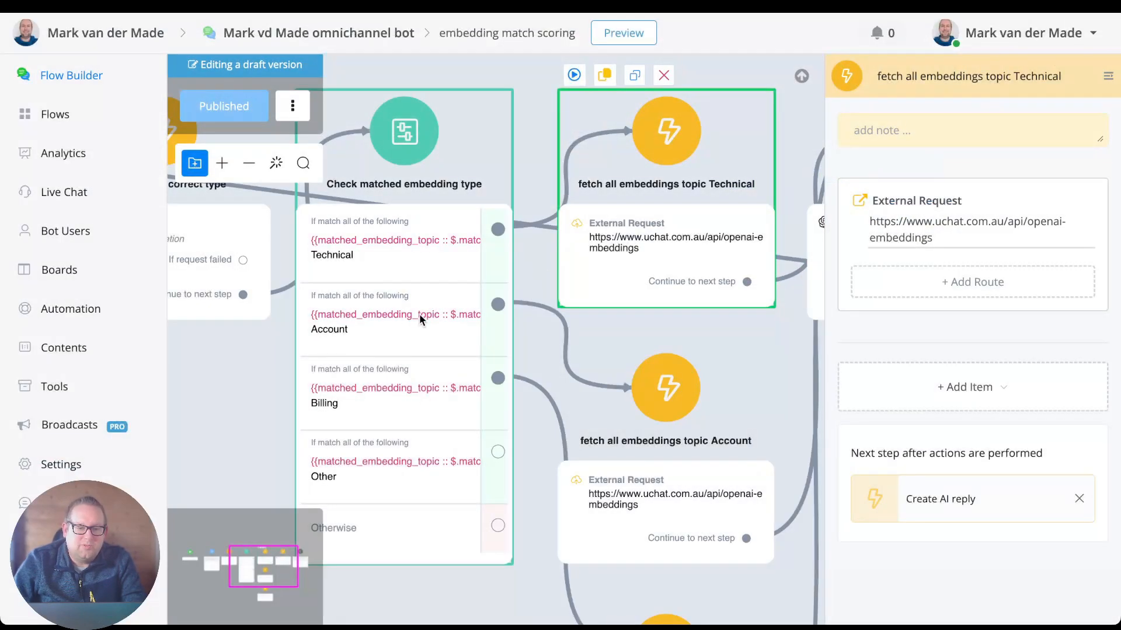
Review the response preprocessing function in the Account topic's External Request, including its type filter, and close the request.
left_click_drag(255, 411, 259, 238)
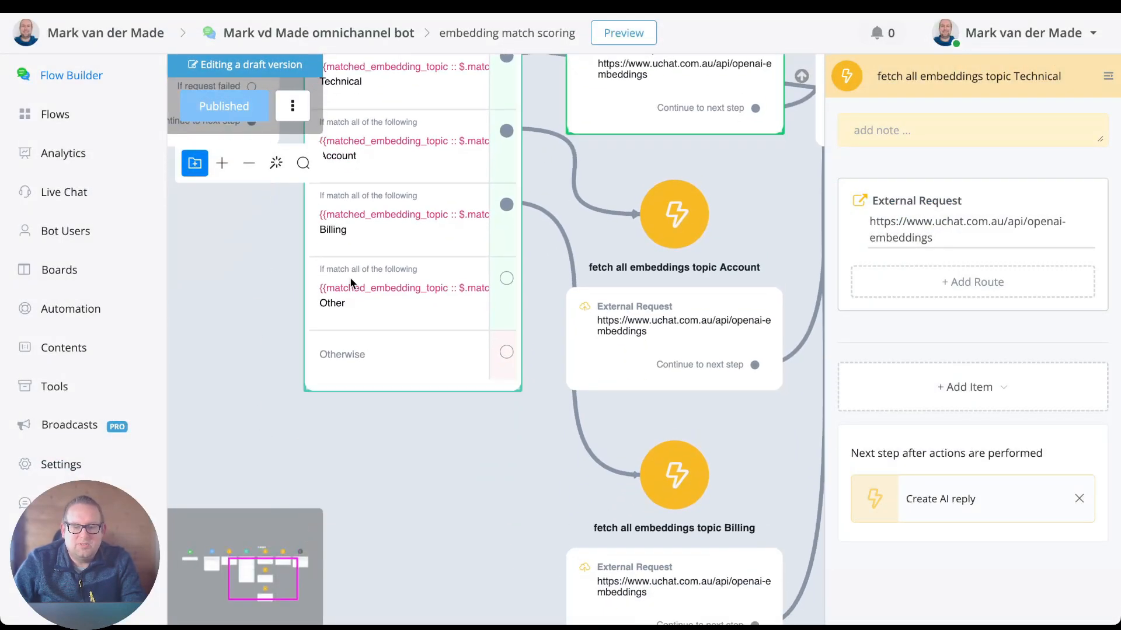
left_click(648, 306)
left_click(930, 239)
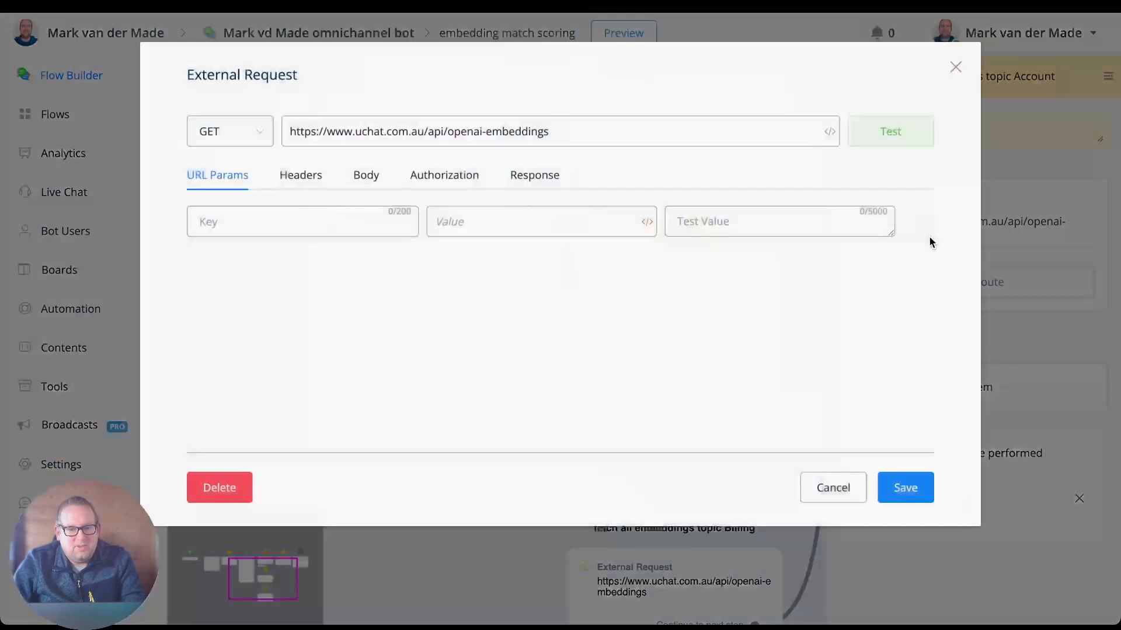
left_click(532, 174)
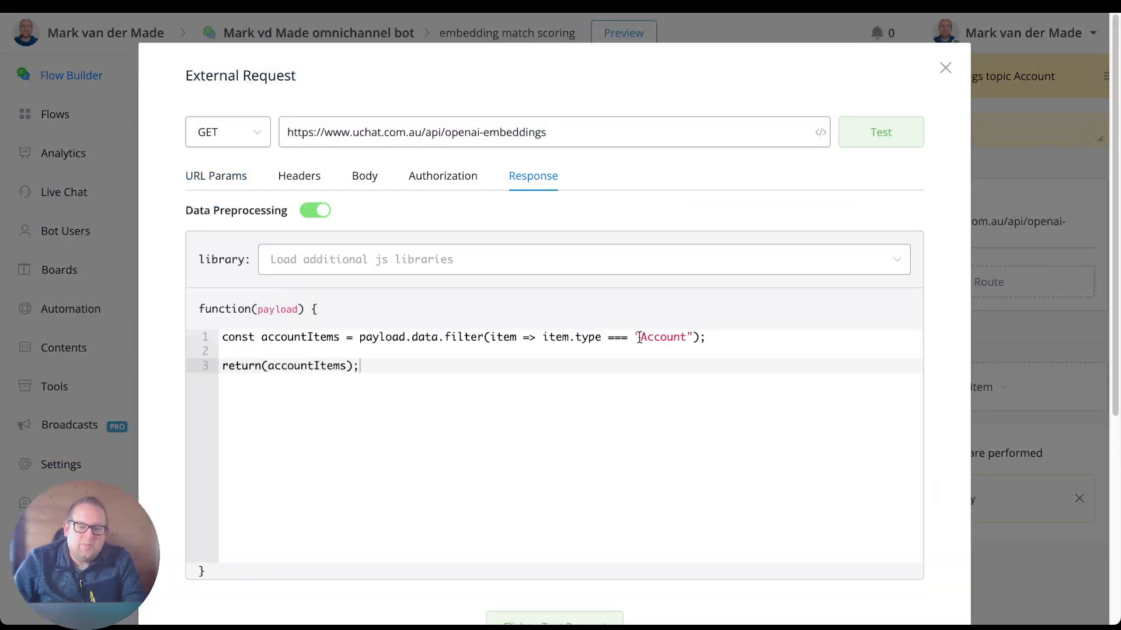
left_click(945, 68)
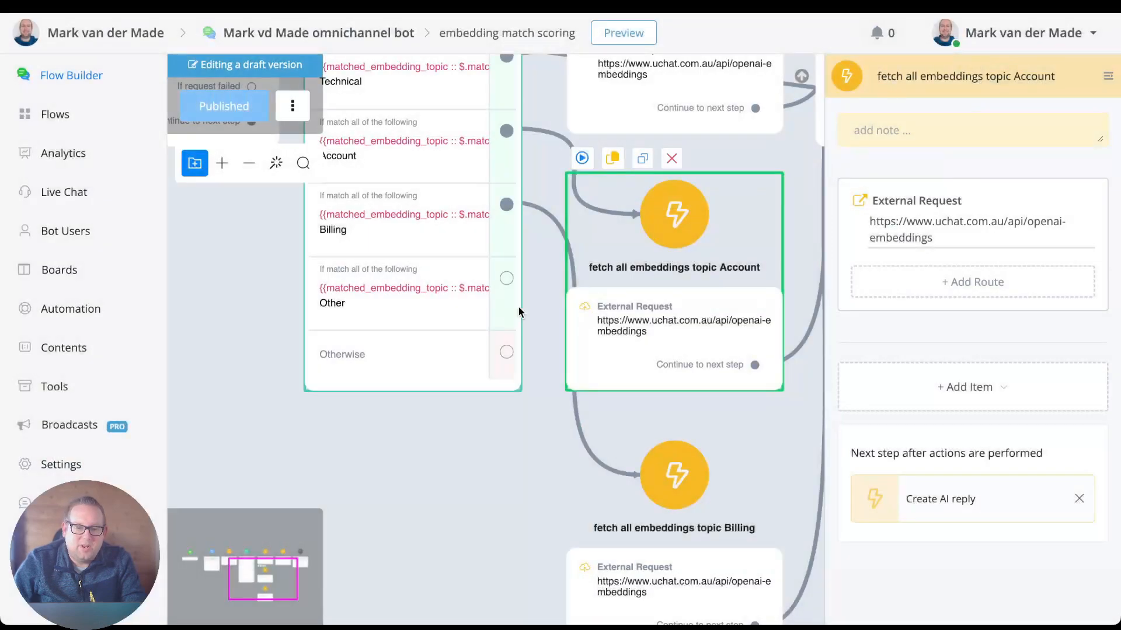
Open the response settings of the Billing topic's External Request to review its preprocessing function's type filter.
scroll(546, 479, "down", 5)
left_click(677, 276)
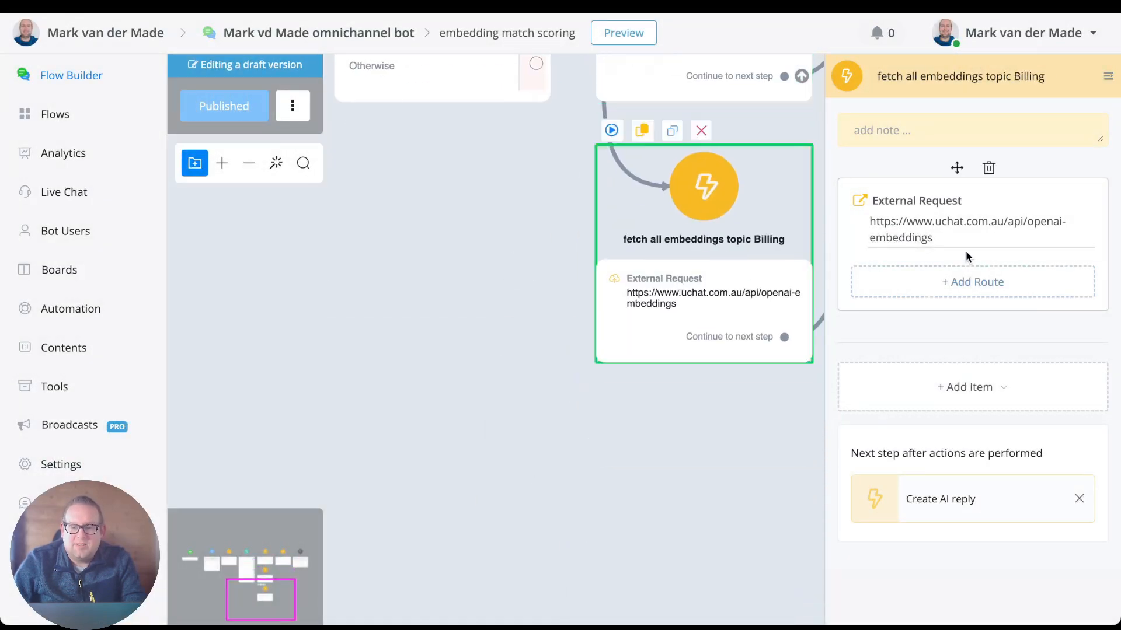
left_click(964, 220)
left_click(560, 176)
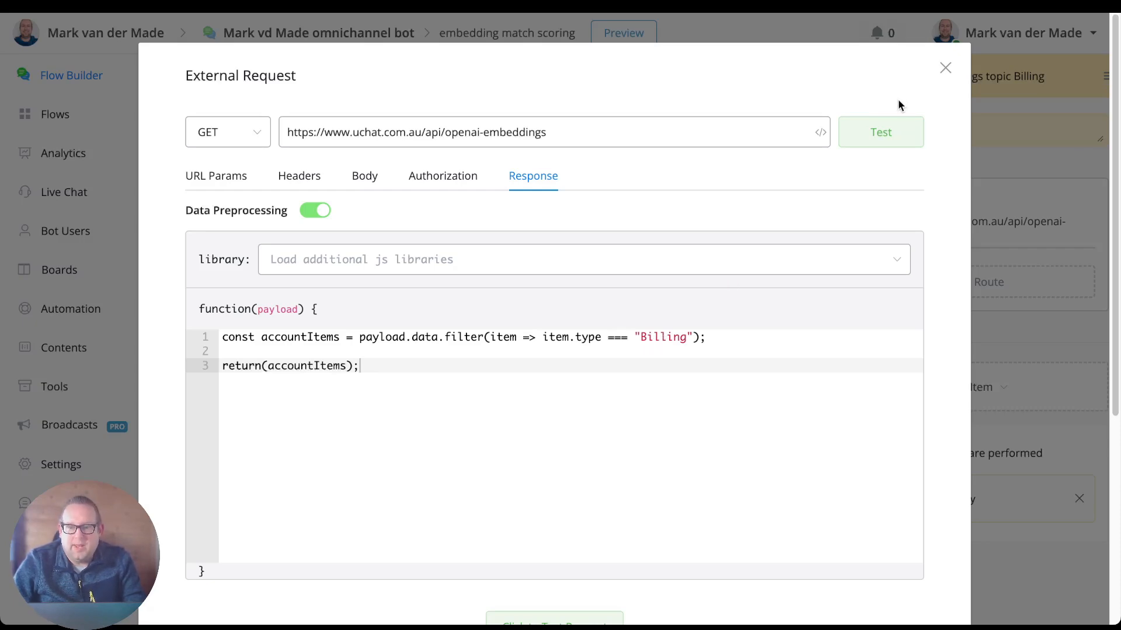
Test the Billing topic's External Request, examine the filtered embeddings in its response, and close the request without saving.
scroll(817, 350, "down", 5)
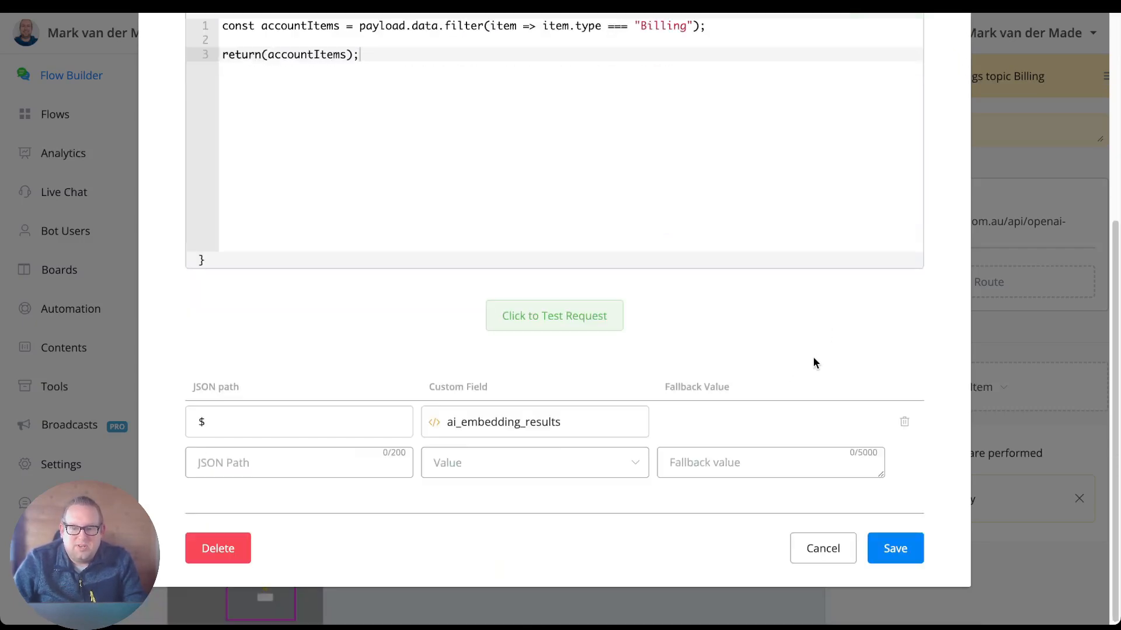
left_click(572, 322)
scroll(729, 244, "down", 2)
scroll(691, 242, "down", 3)
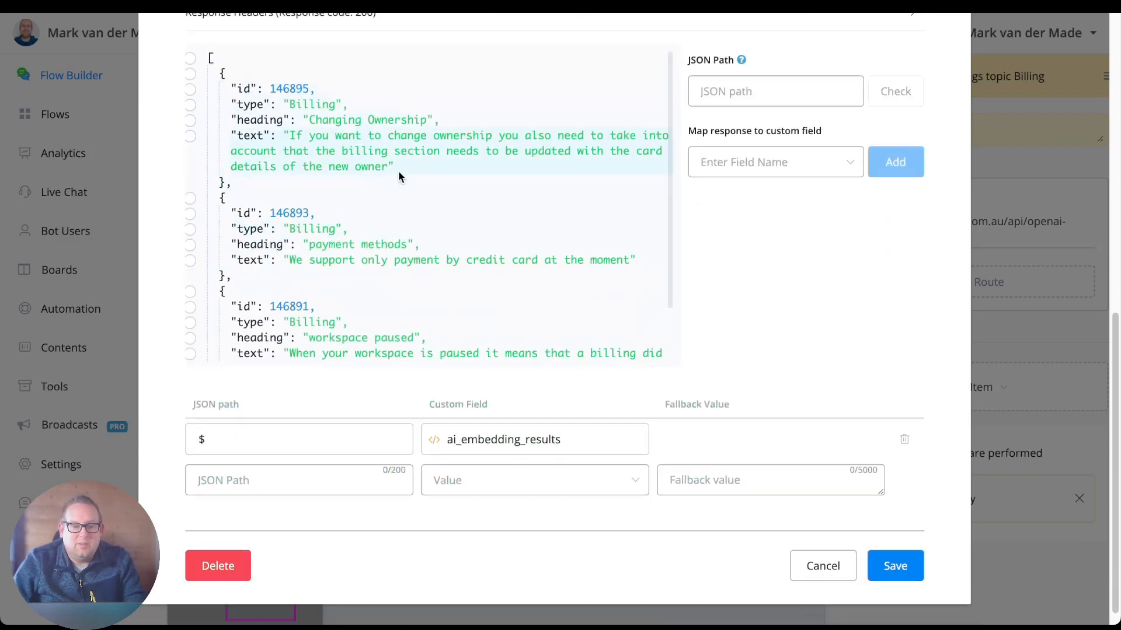
scroll(408, 143, "down", 1)
scroll(397, 235, "down", 1)
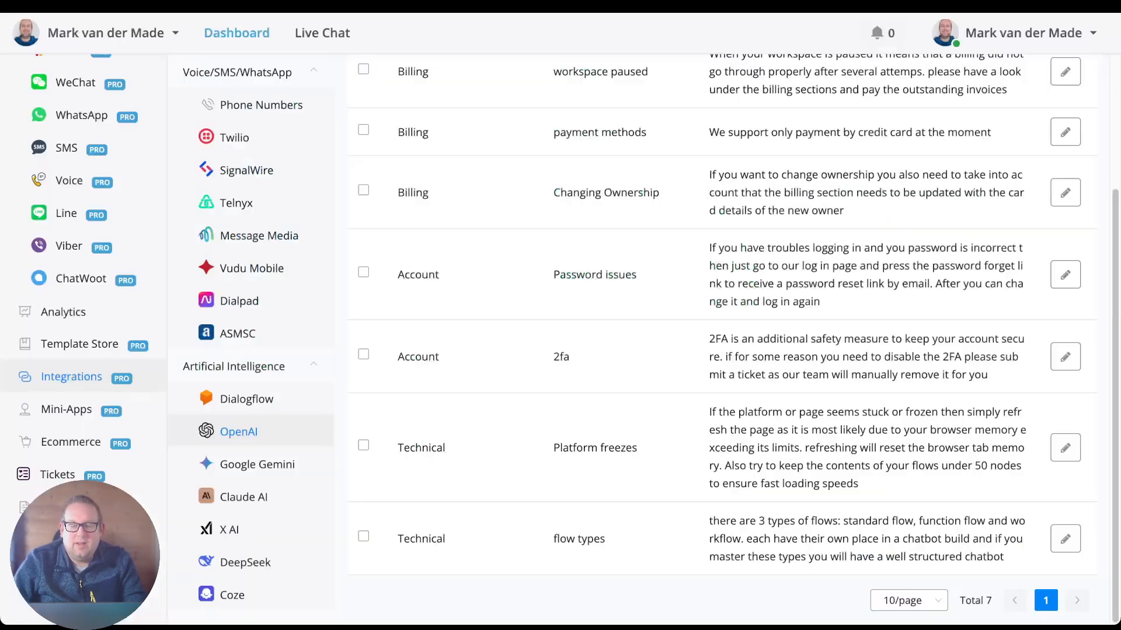
scroll(550, 196, "up", 3)
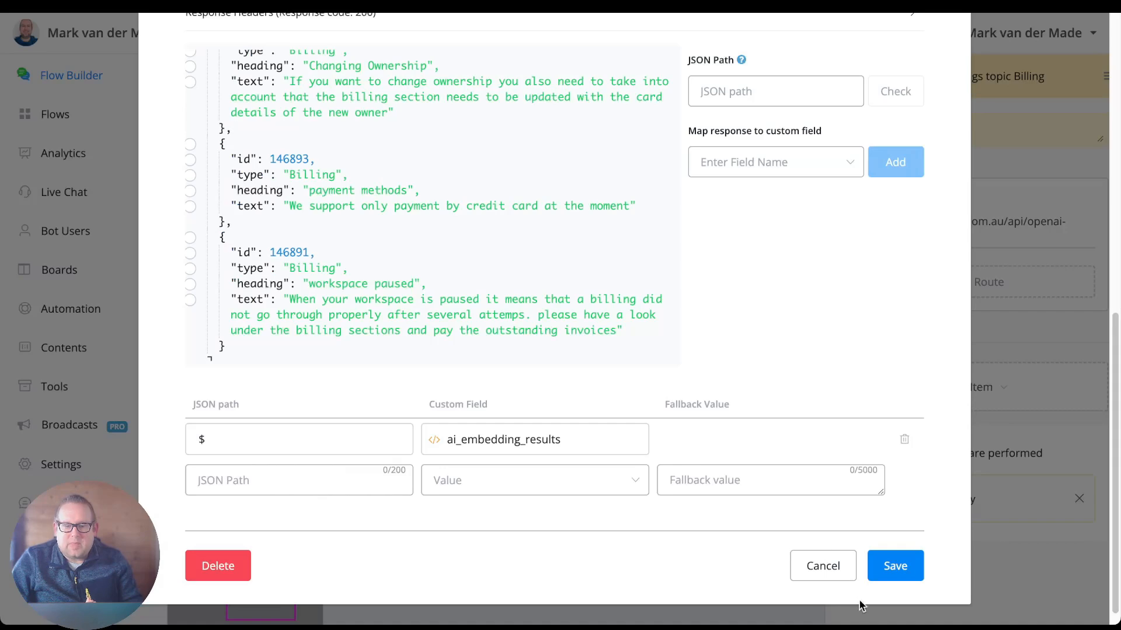
left_click(823, 566)
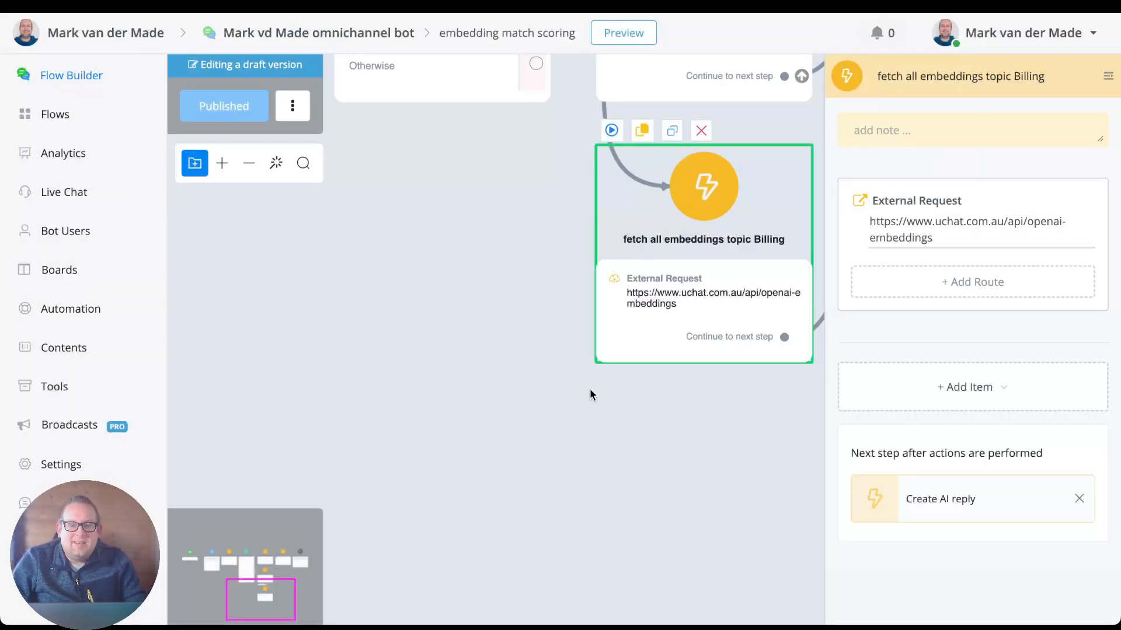
Open the Create Chat Completion settings of the Create AI reply node.
left_click_drag(589, 388, 387, 432)
scroll(416, 446, "down", 3)
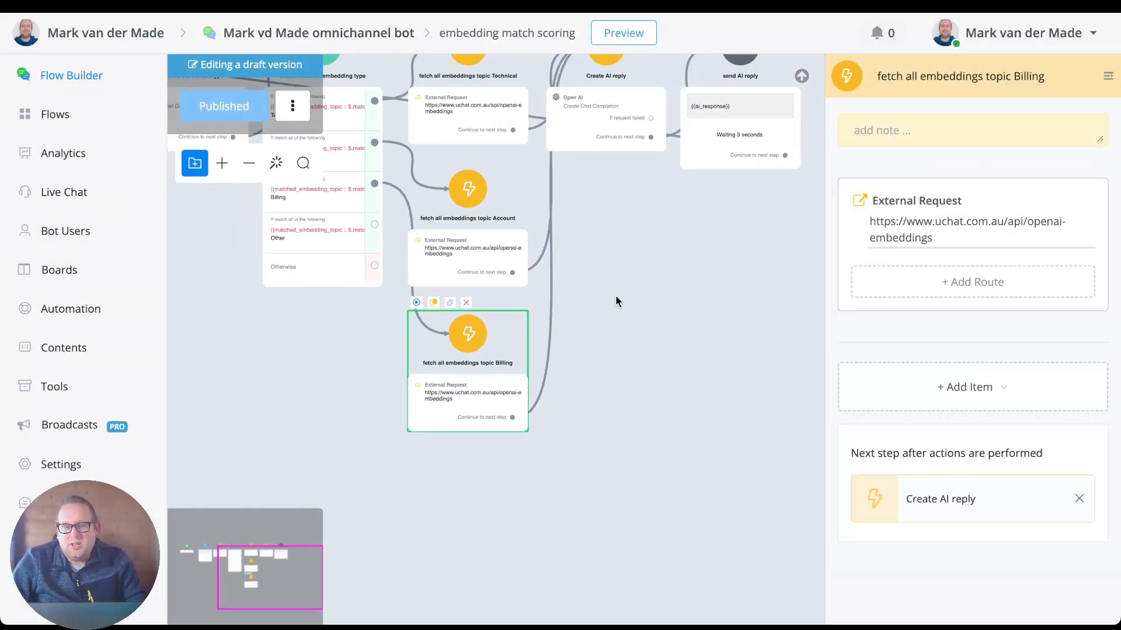
left_click_drag(616, 300, 596, 470)
scroll(531, 280, "up", 3)
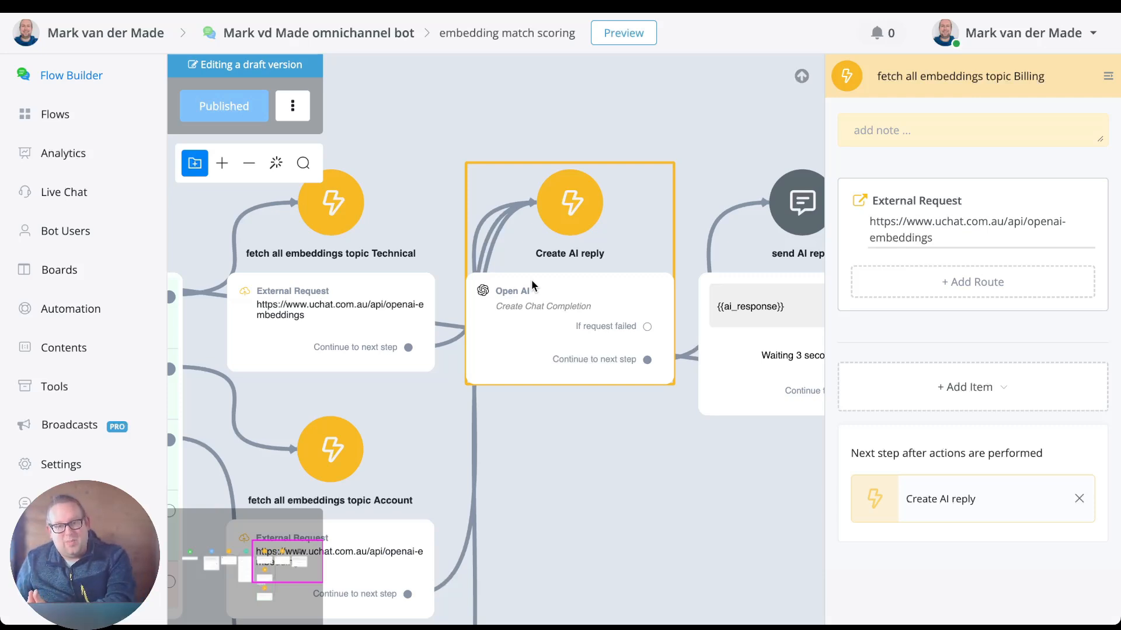
left_click(531, 283)
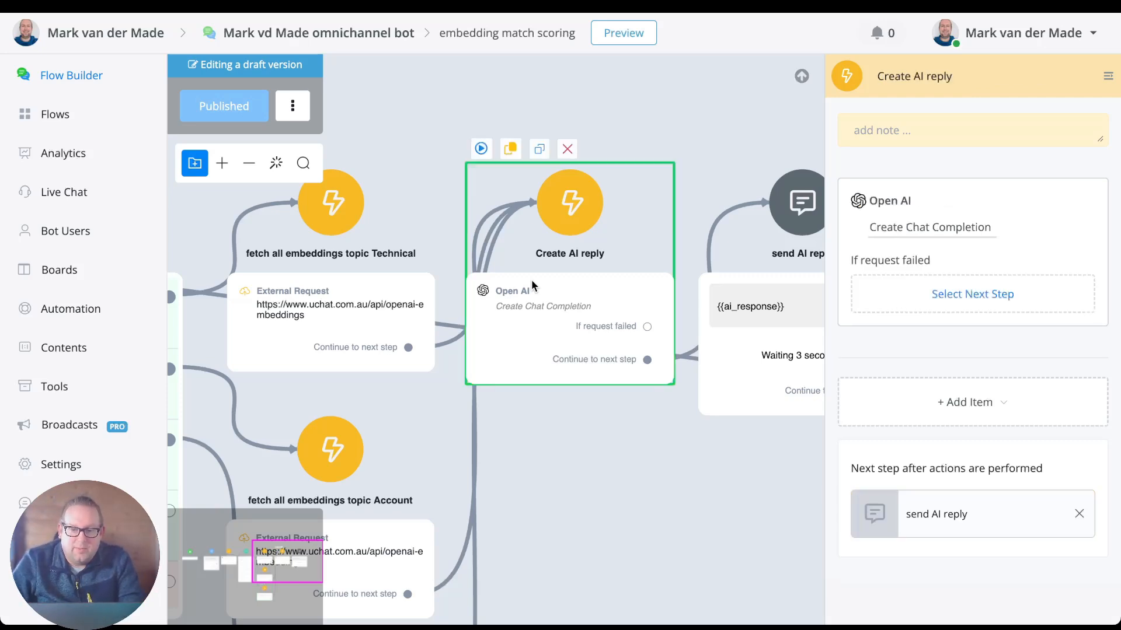
left_click(915, 235)
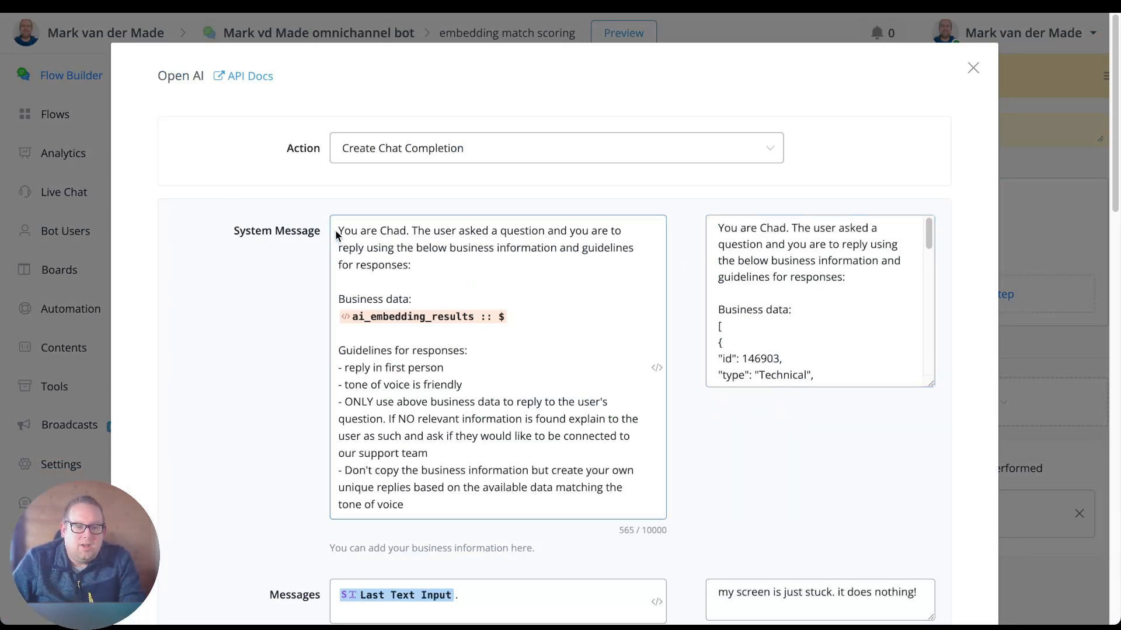
Review the System Message's persona name, response guidelines and business data, including the JSON path behind the ai_embedding_results variable.
double_click(389, 231)
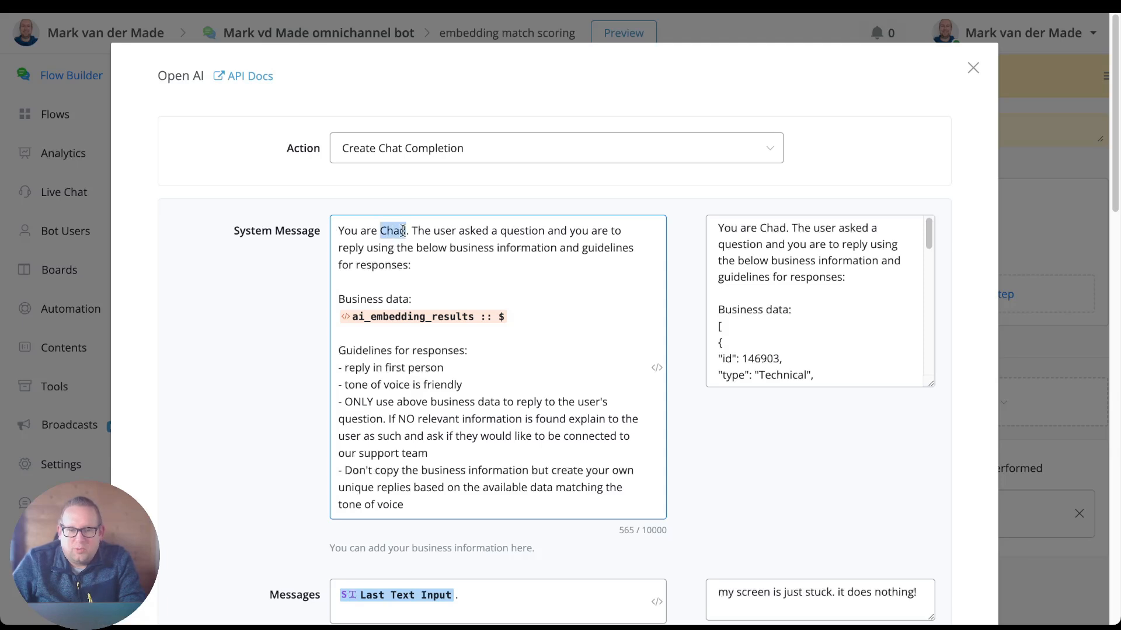
left_click(448, 276)
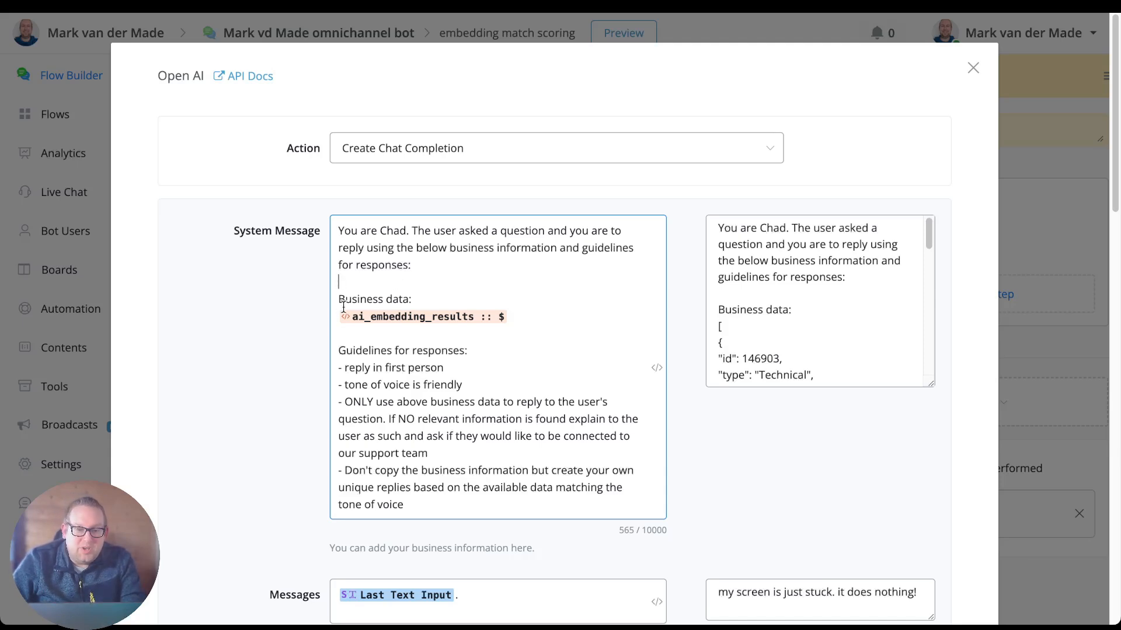
left_click(401, 313)
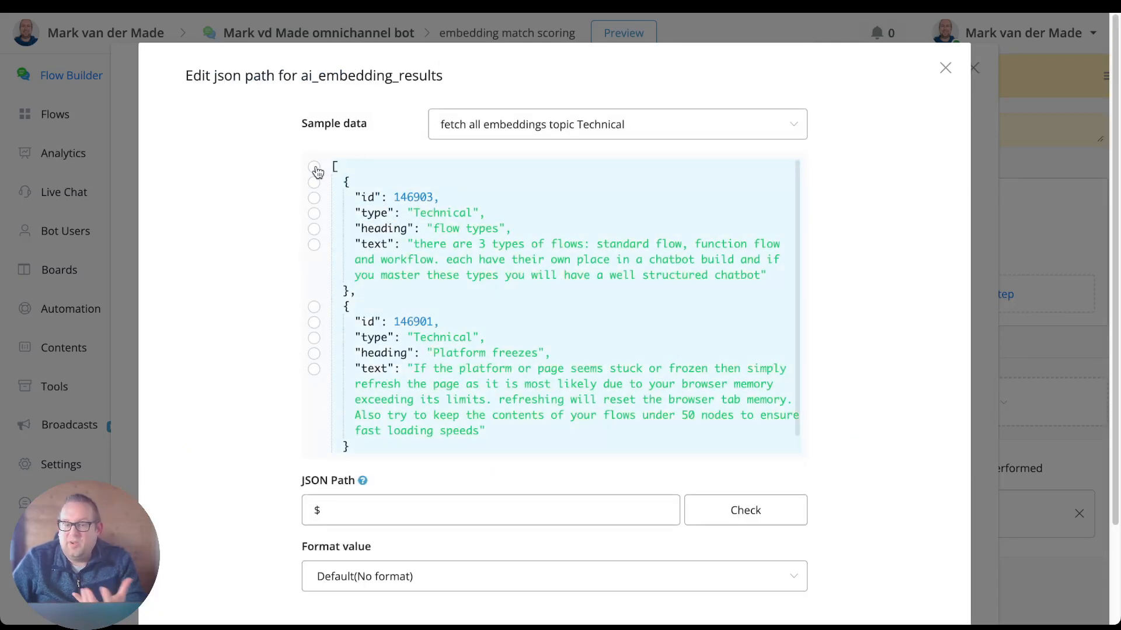
left_click(945, 68)
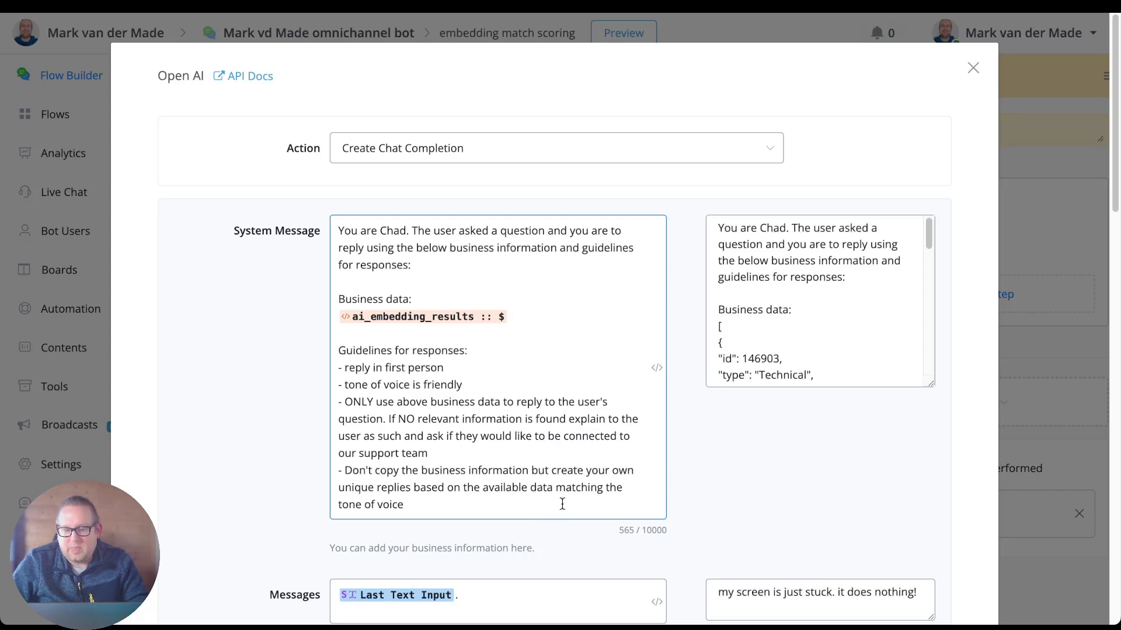
Enlarge the System Message preview and examine the business data filled in from ai_embedding_results, along with the Messages preview.
scroll(561, 502, "down", 6)
left_click(766, 221)
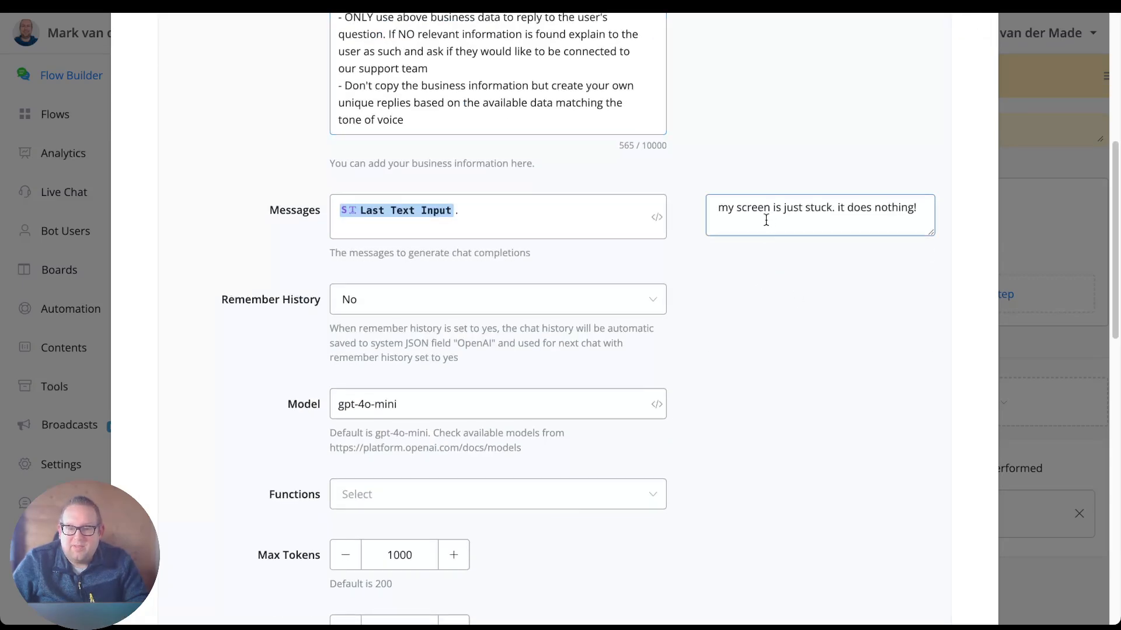
scroll(781, 289, "up", 6)
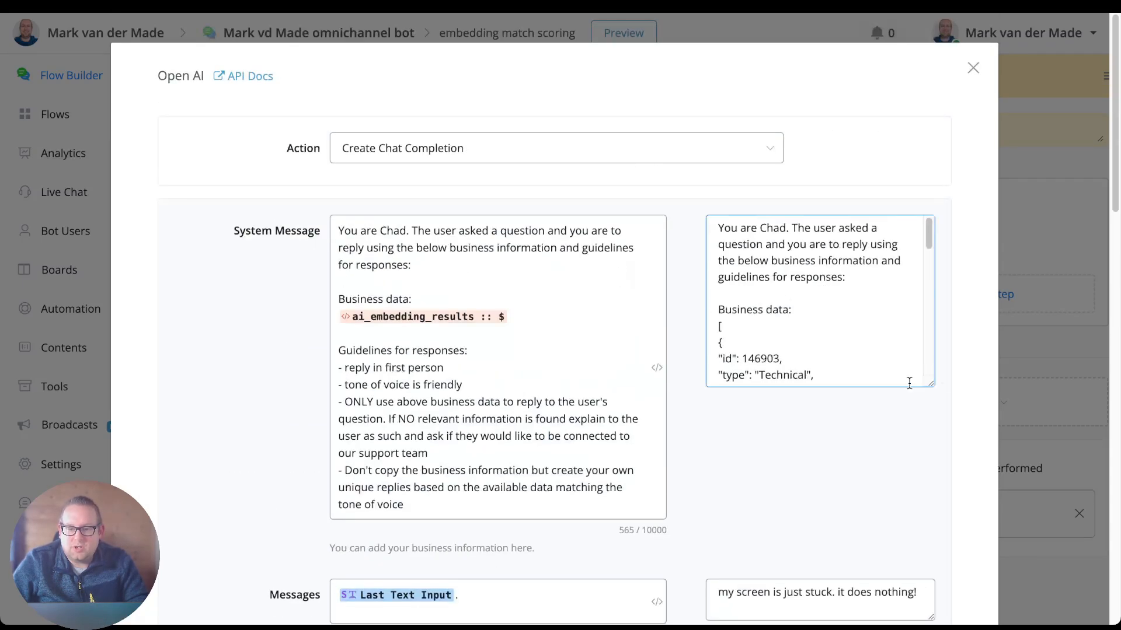
left_click_drag(930, 384, 911, 622)
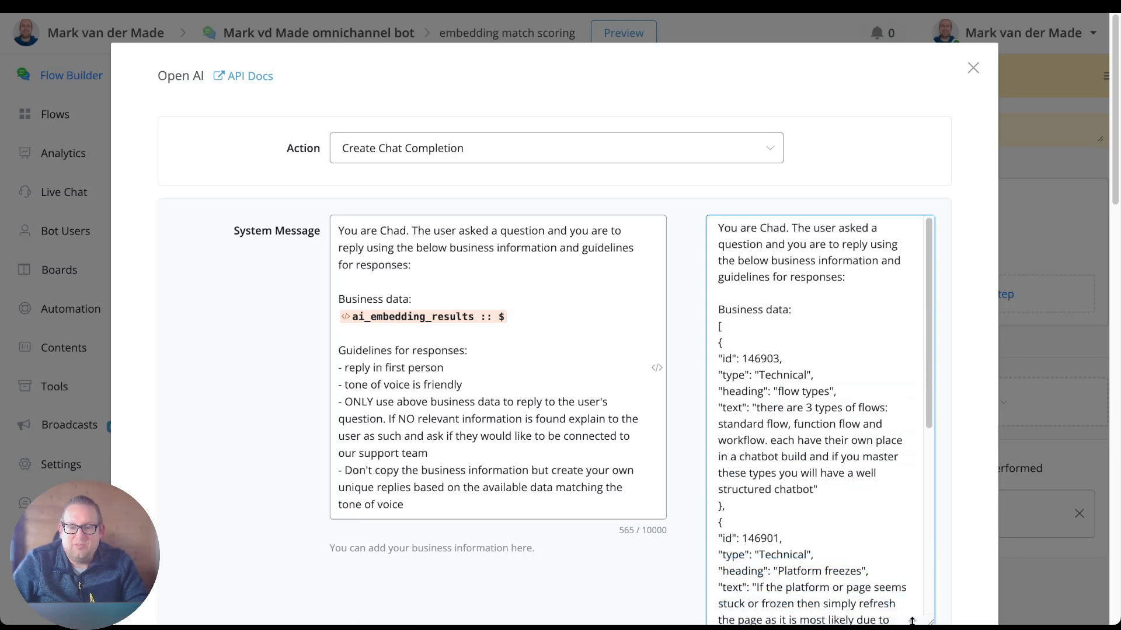
scroll(818, 400, "down", 5)
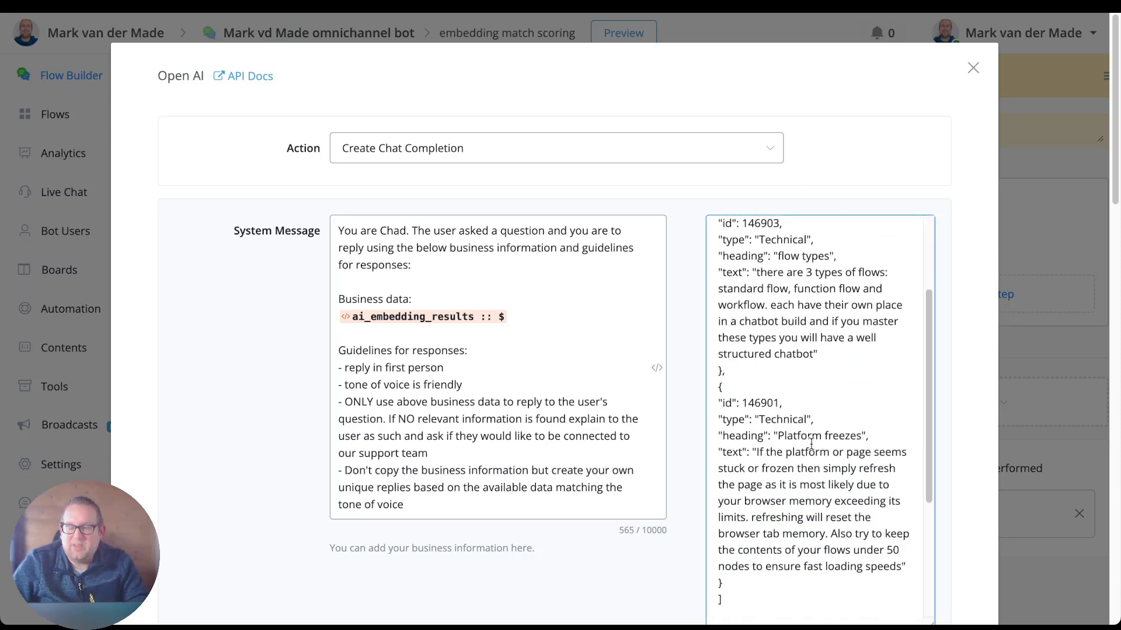
Review the chat completion's remaining settings, from the Last Text Input message, history and model to max tokens, temperature and response format.
scroll(610, 547, "down", 15)
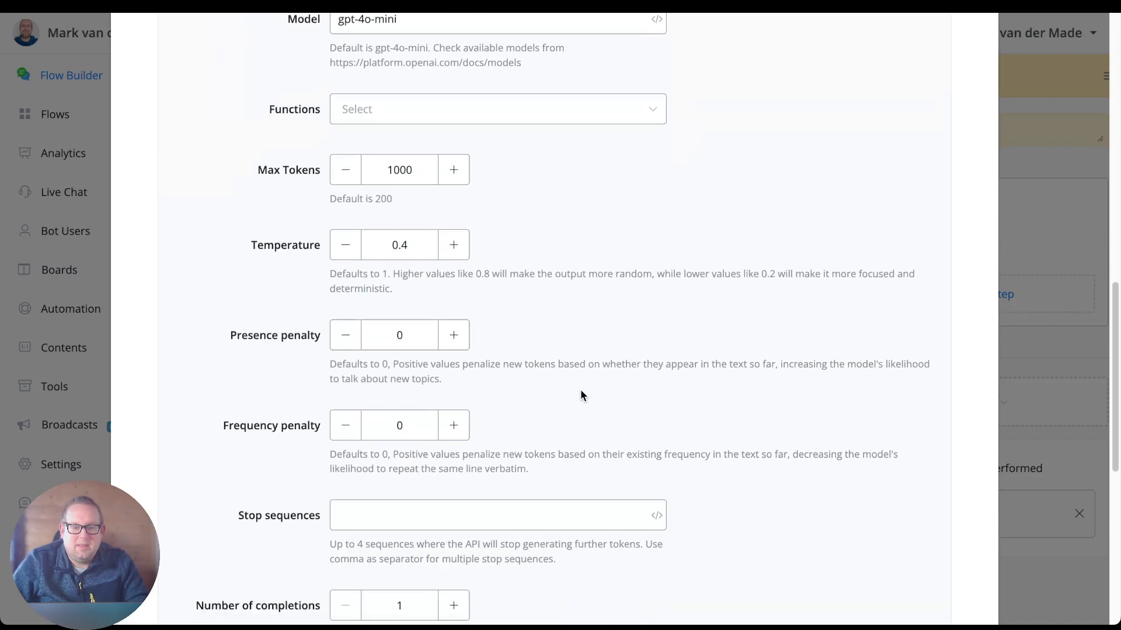
scroll(596, 376, "up", 7)
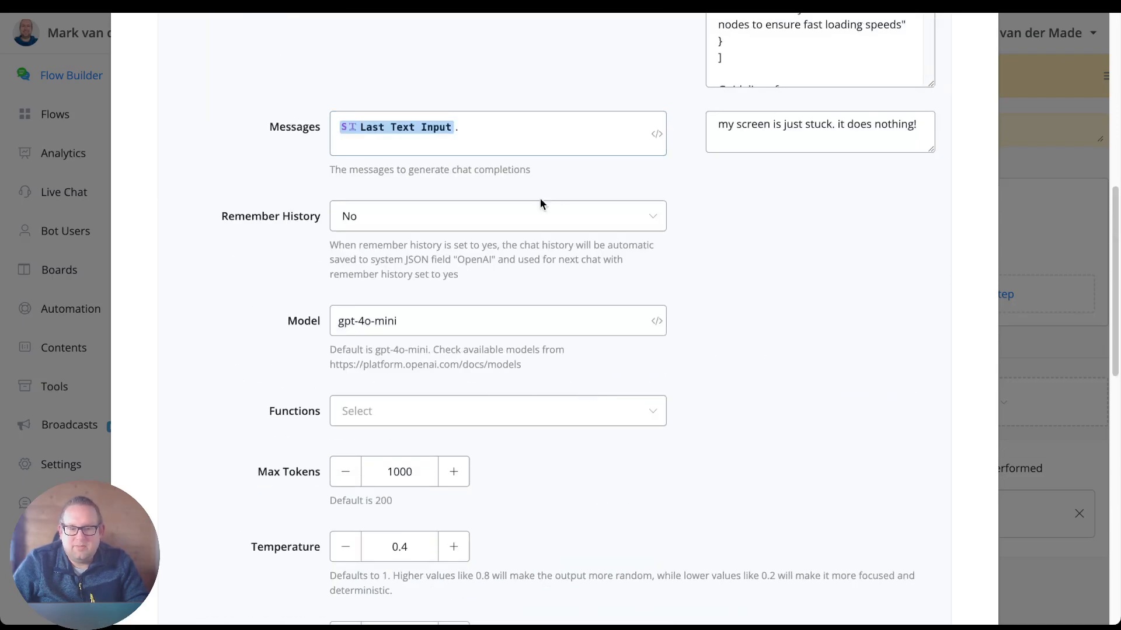
scroll(565, 215, "up", 1)
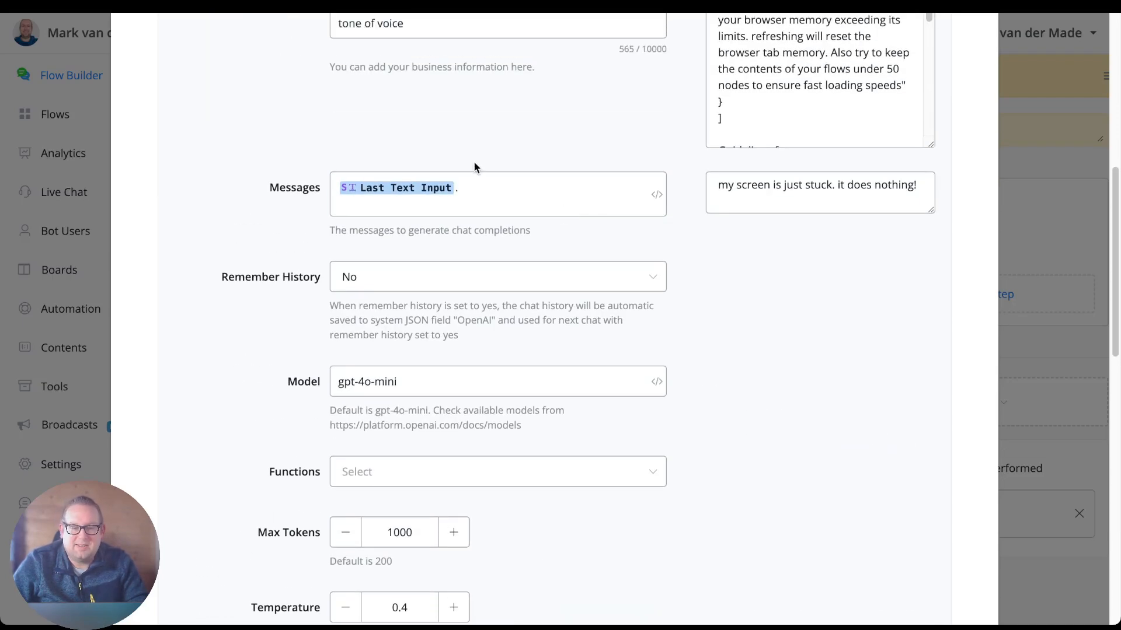
scroll(533, 320, "up", 2)
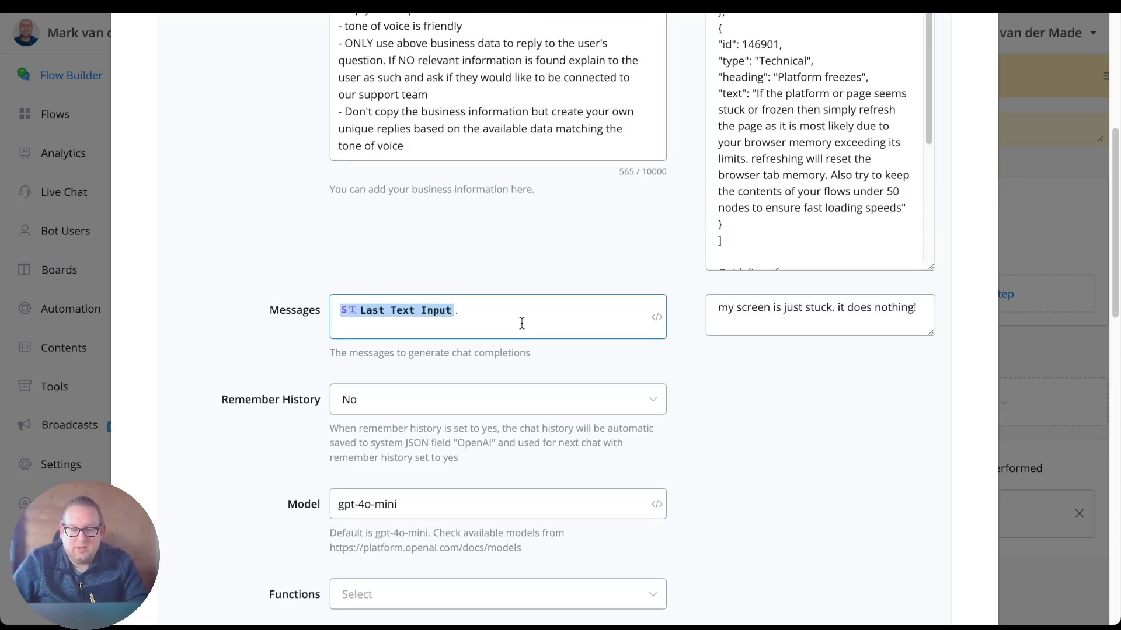
scroll(566, 453, "down", 2)
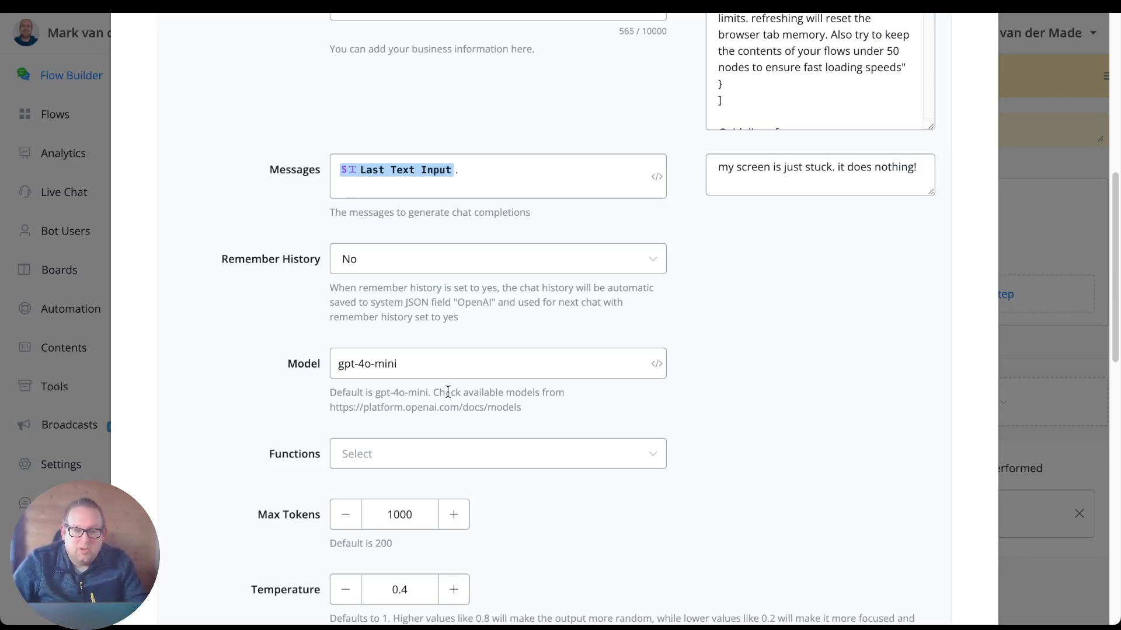
scroll(444, 392, "down", 1)
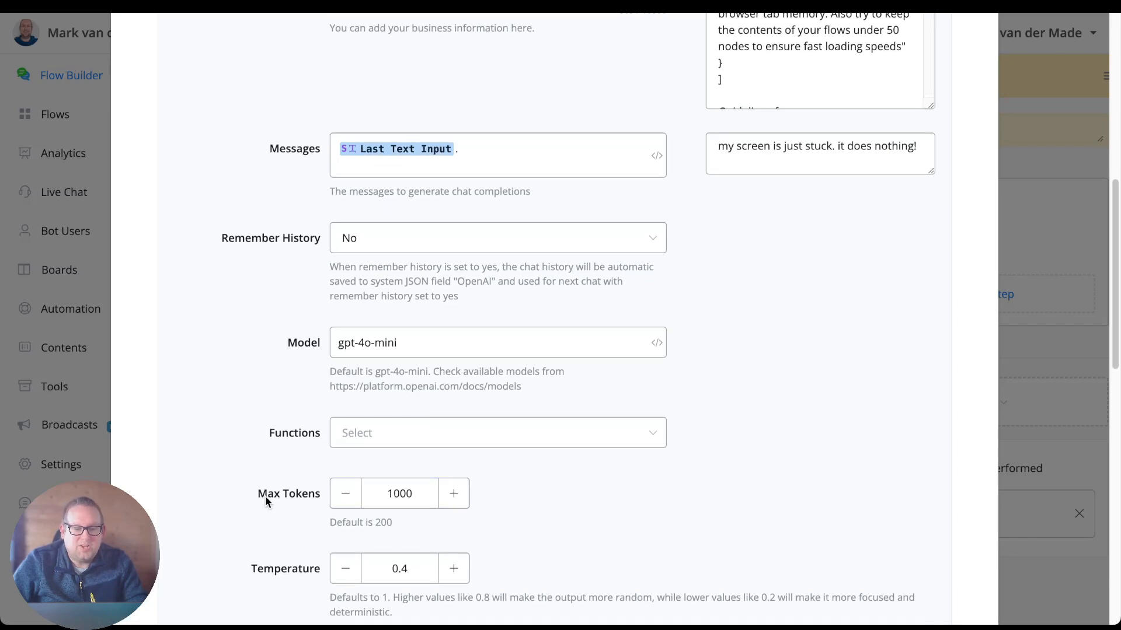
scroll(264, 496, "down", 2)
scroll(523, 448, "down", 2)
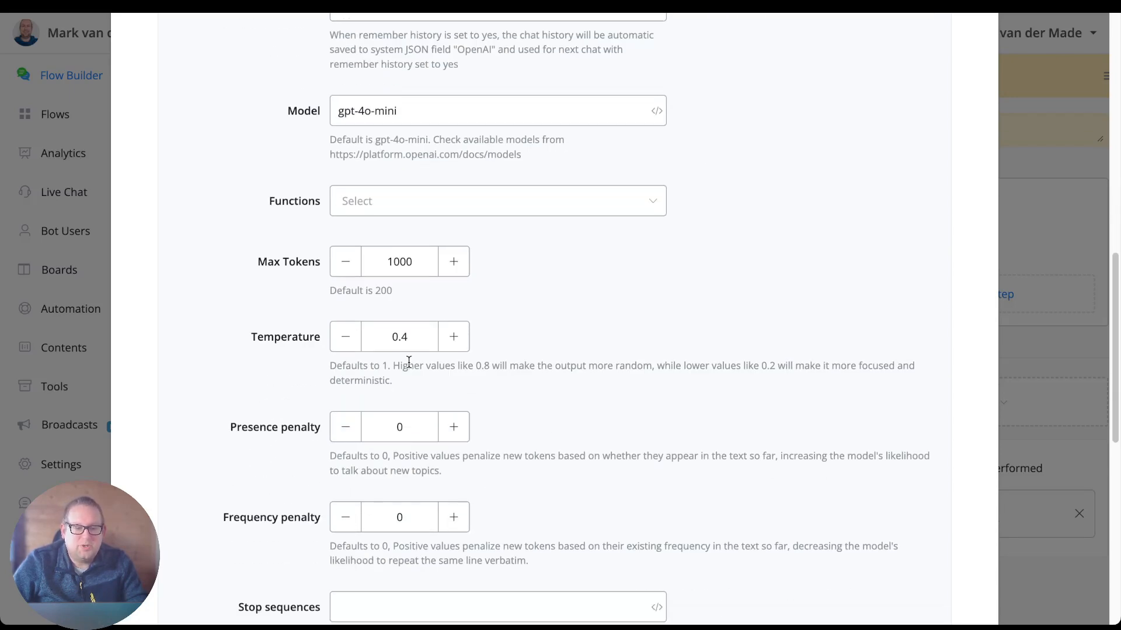
scroll(628, 426, "down", 2)
scroll(632, 419, "down", 2)
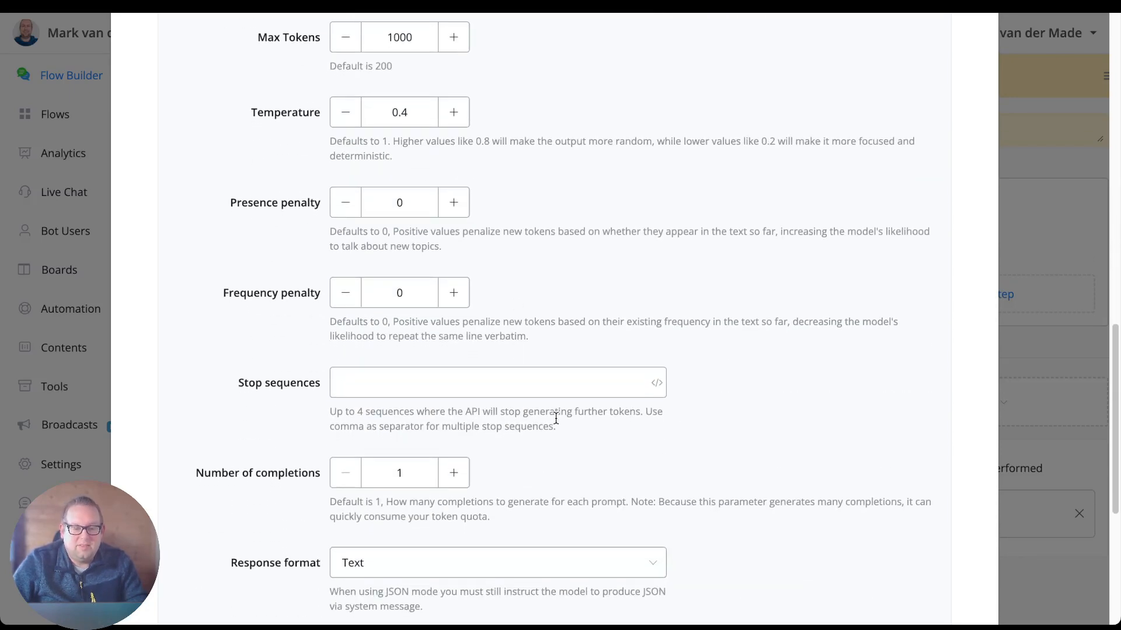
scroll(482, 312, "down", 5)
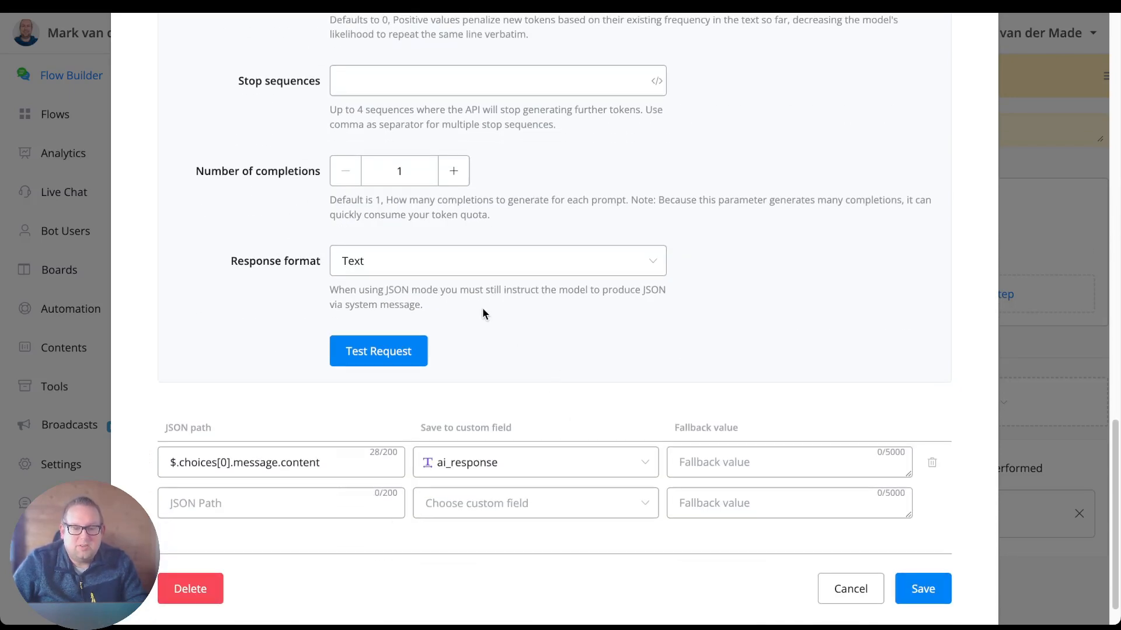
Test the chat completion request and compare the generated reply with the Platform freezes entry in the System Message preview.
left_click(414, 353)
scroll(666, 377, "down", 4)
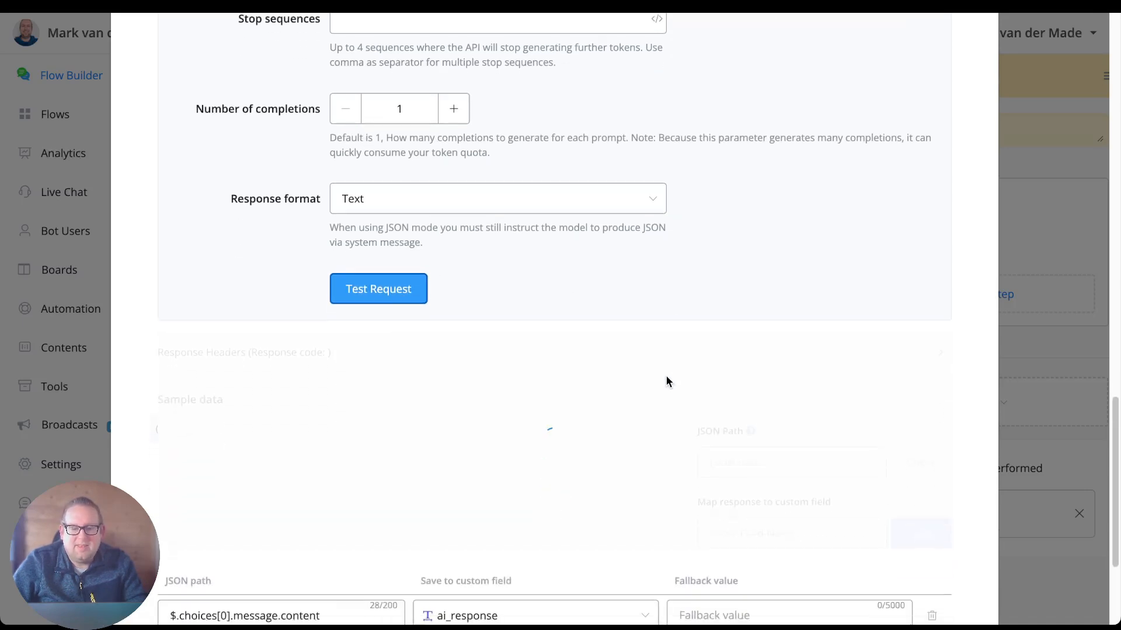
scroll(561, 324, "up", 18)
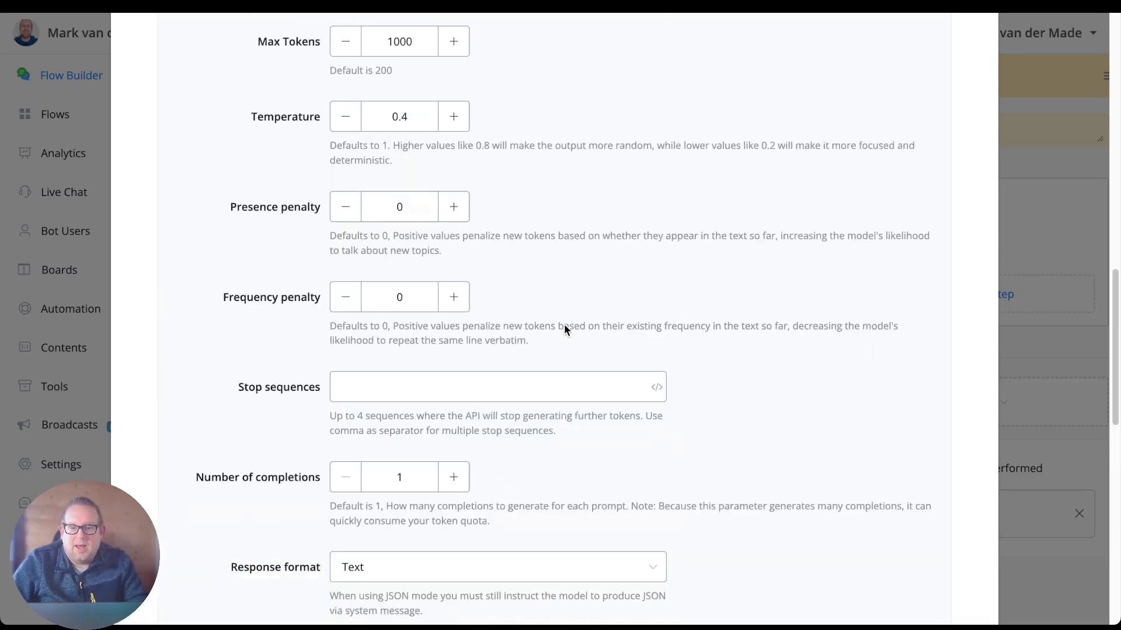
left_click(810, 220)
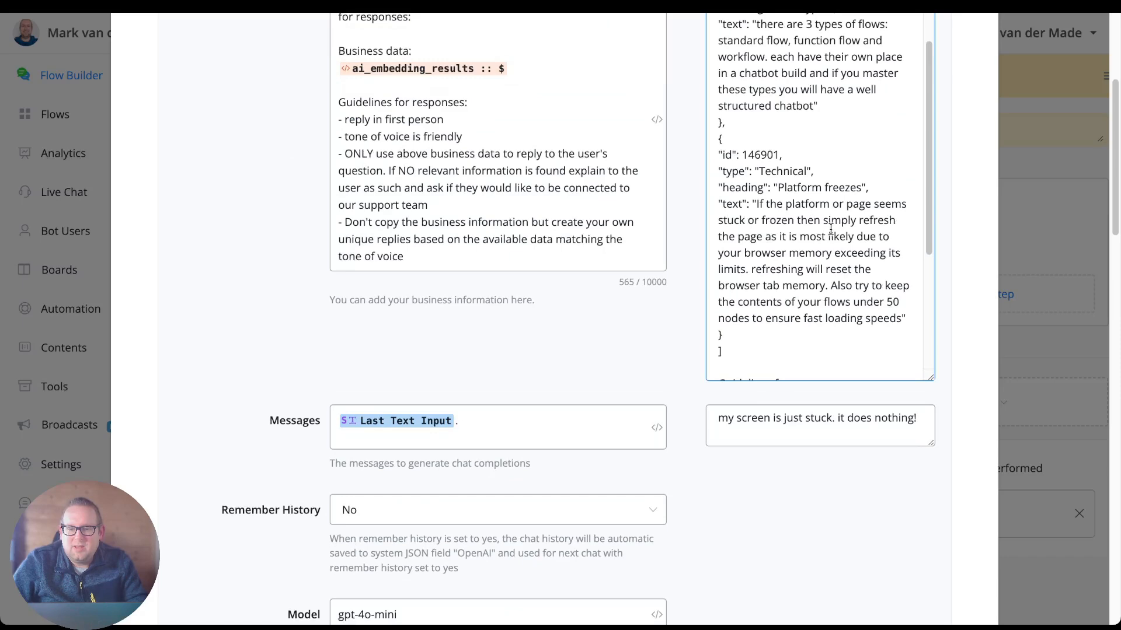
left_click_drag(901, 318, 722, 187)
scroll(498, 280, "down", 8)
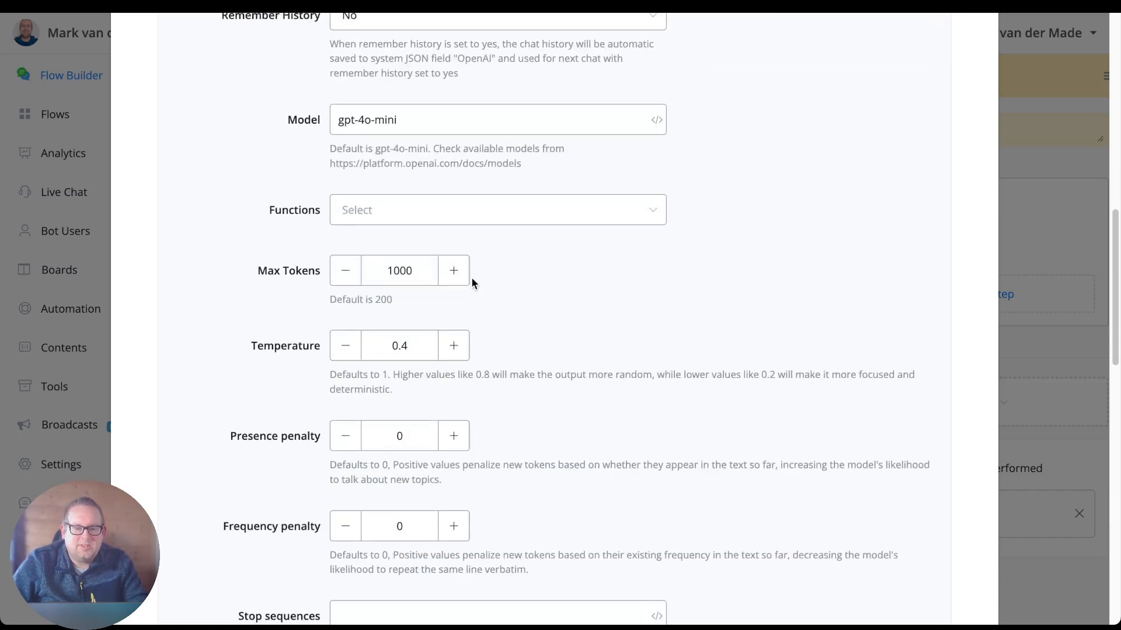
scroll(471, 277, "down", 7)
scroll(470, 277, "down", 5)
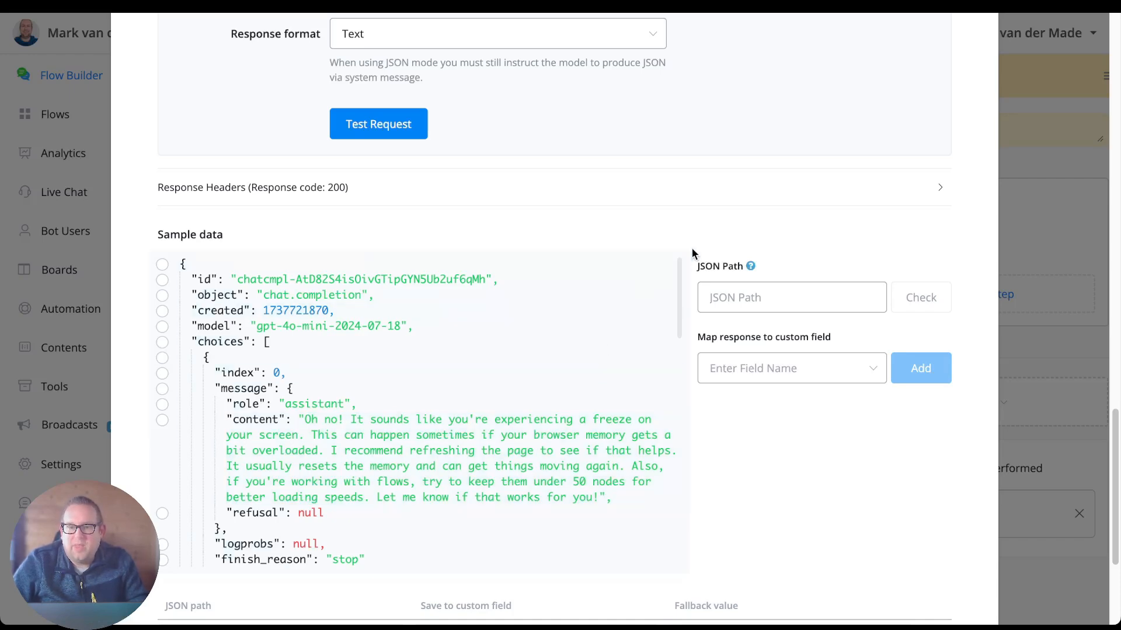
Switch to the OpenAI embeddings list and highlight the text of the Platform freezes embedding for comparison.
scroll(693, 256, "up", 10)
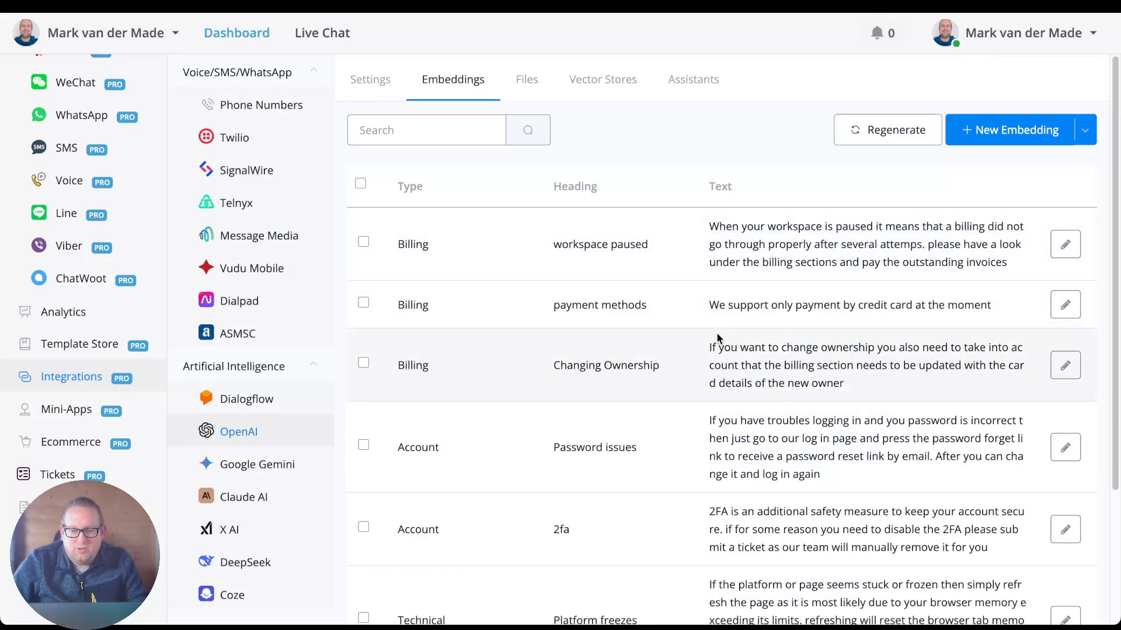
scroll(721, 338, "down", 3)
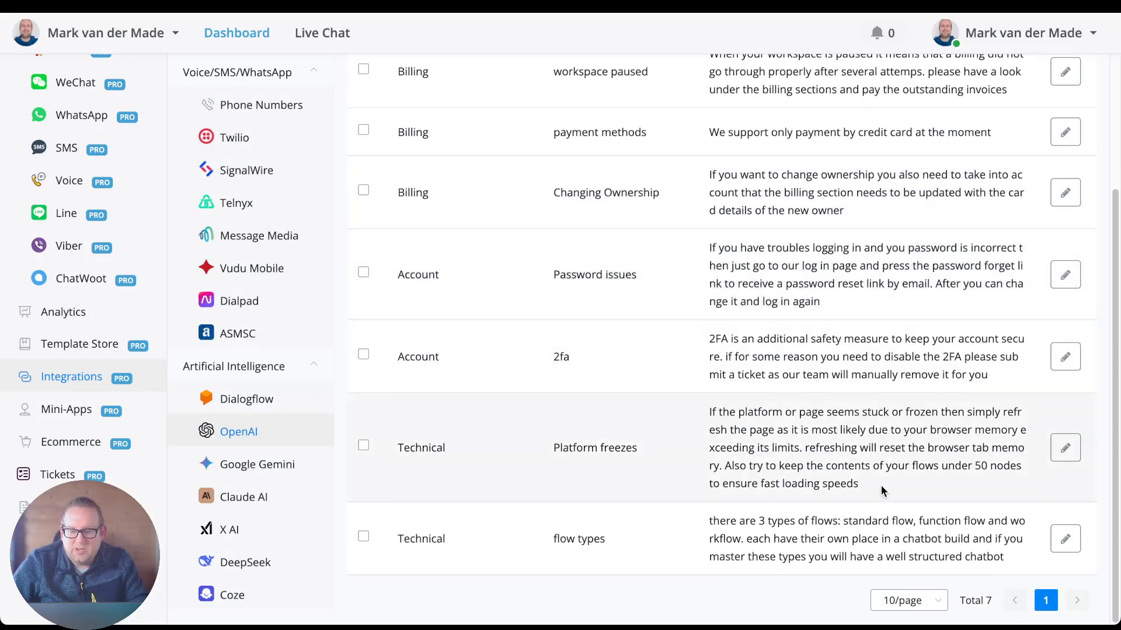
left_click_drag(863, 489, 705, 415)
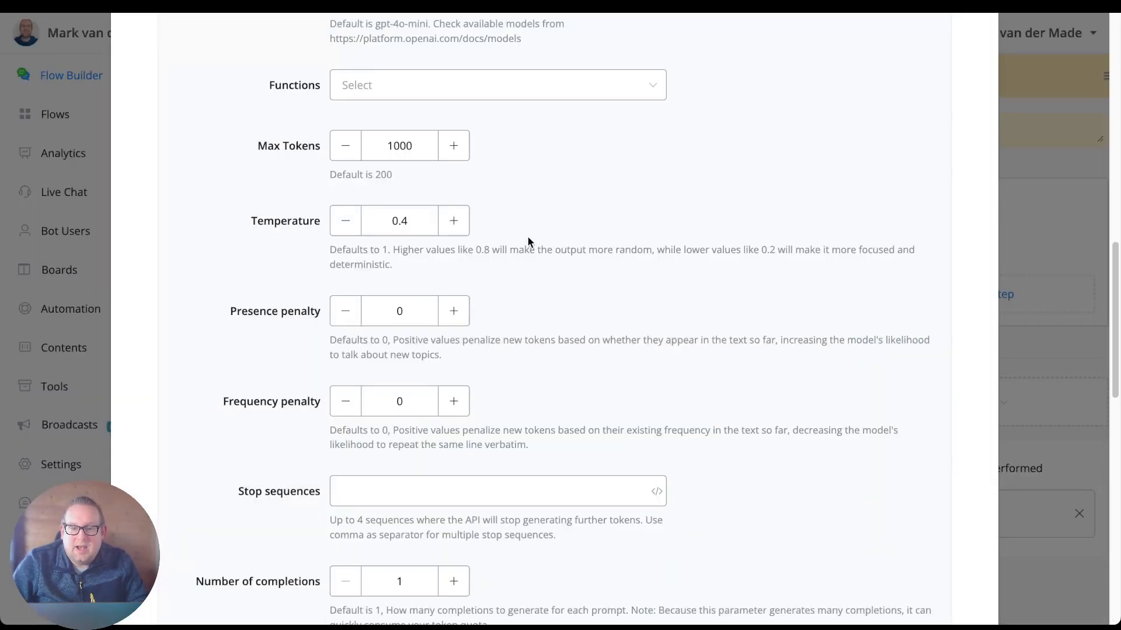
Return to the chat completion test and examine the system, user and assistant messages in its sample data.
scroll(712, 373, "down", 12)
scroll(545, 275, "down", 10)
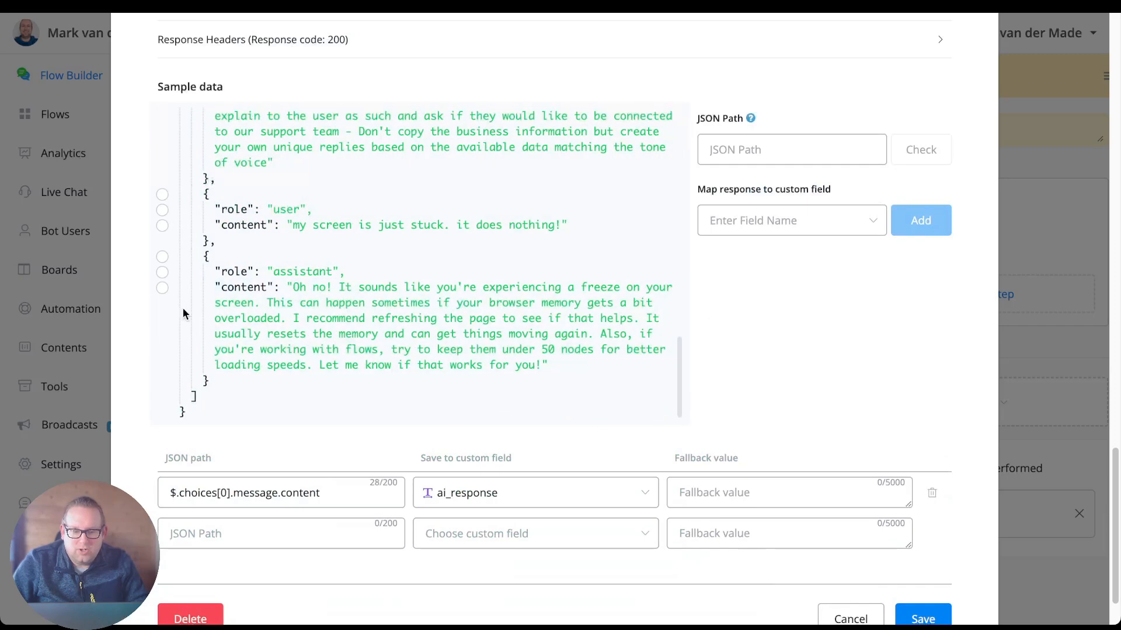
scroll(218, 265, "up", 3)
scroll(218, 265, "up", 3)
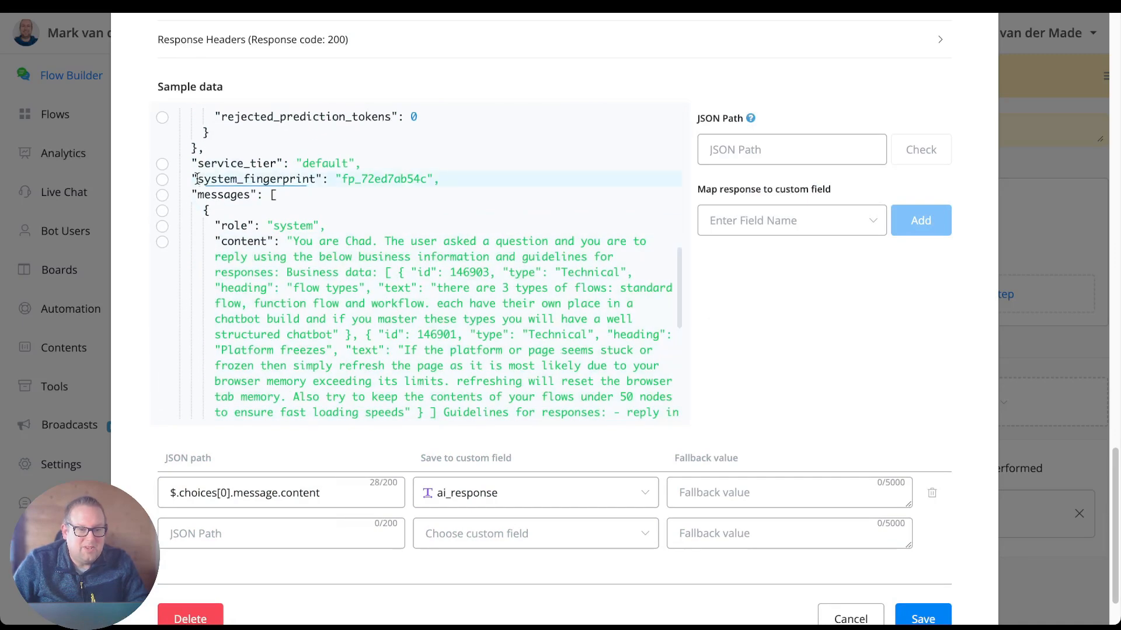
scroll(191, 279, "down", 2)
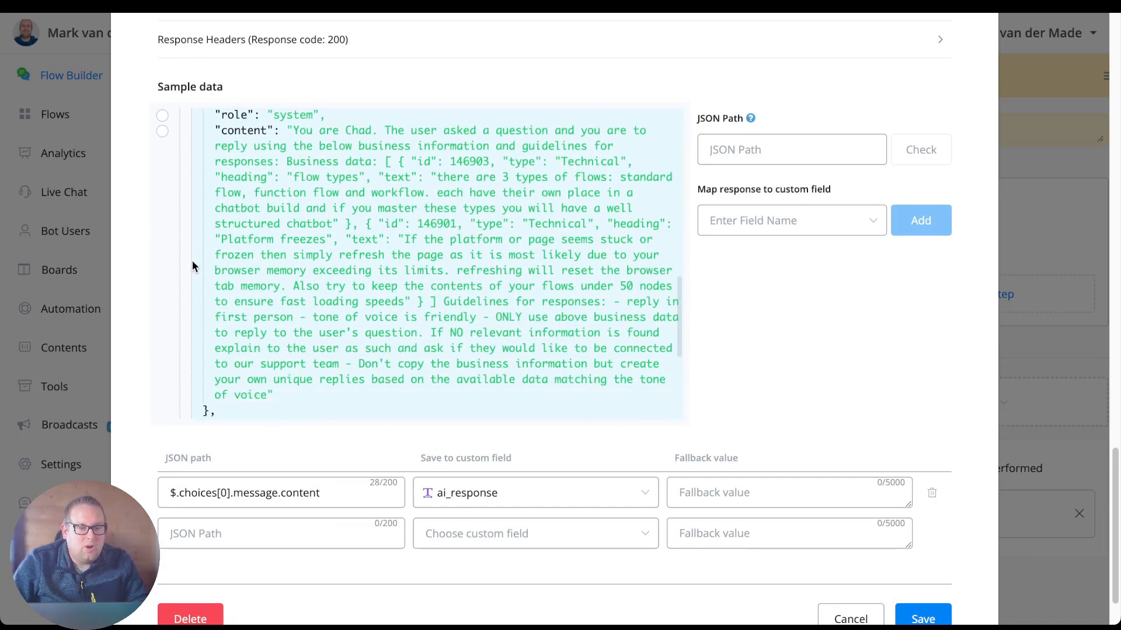
scroll(232, 197, "up", 10)
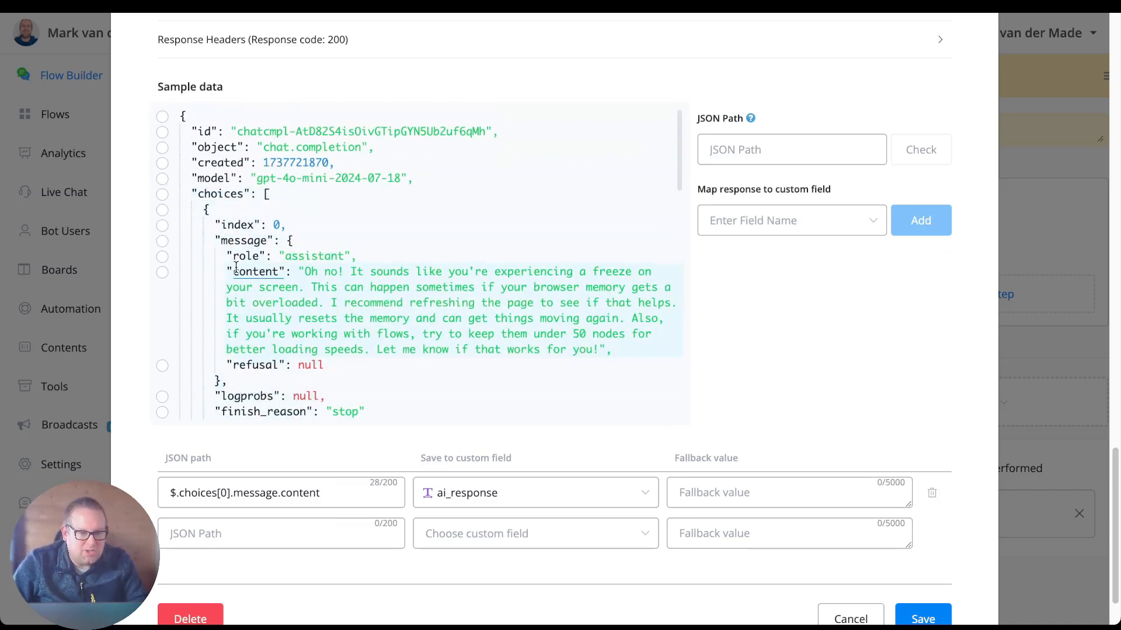
Select the first choice's message content in the sample data to check its JSON path, and close the settings without saving.
left_click(162, 274)
scroll(810, 384, "down", 1)
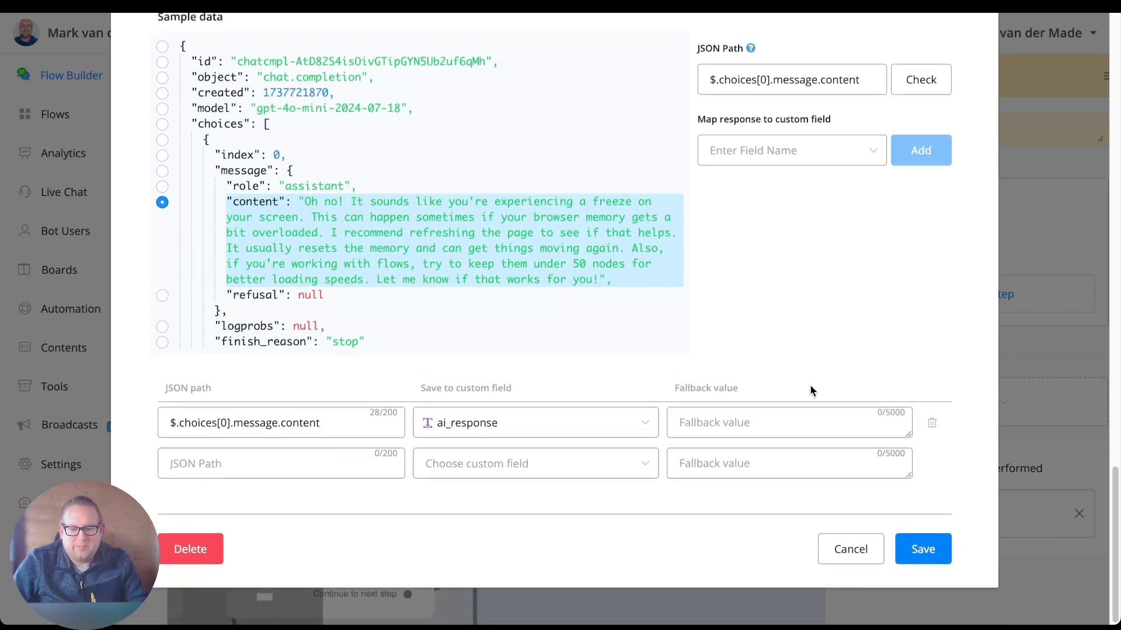
left_click(857, 555)
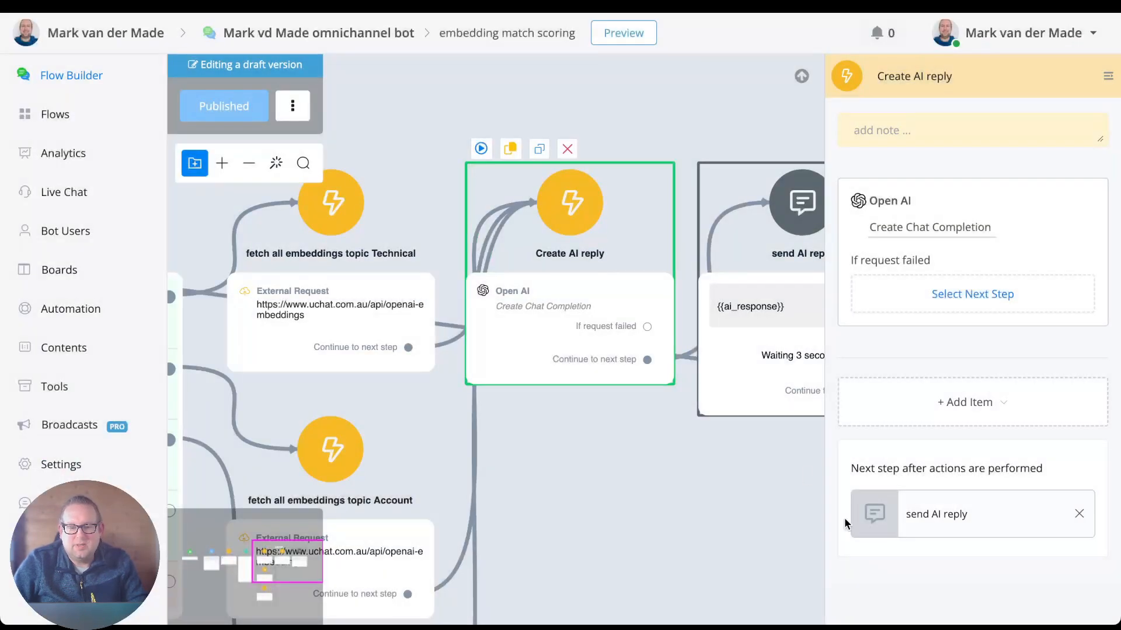
Open the flow's Web preview in a popup, and move and enlarge the chat window over the canvas.
scroll(588, 204, "down", 1)
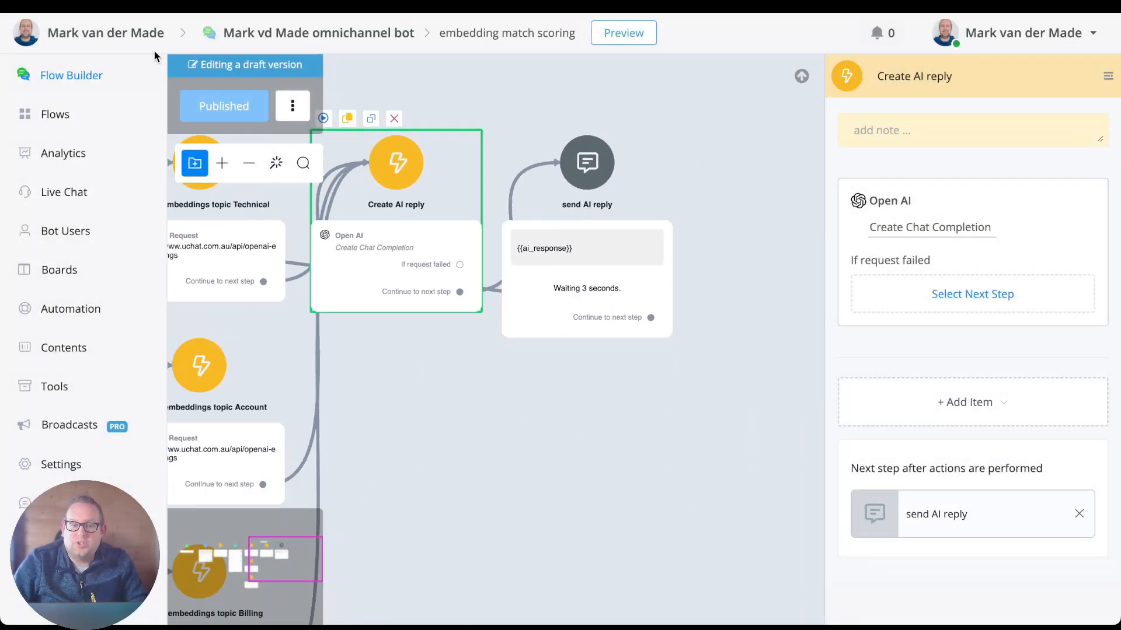
left_click_drag(459, 85, 741, 102)
scroll(630, 105, "down", 2)
left_click(630, 105)
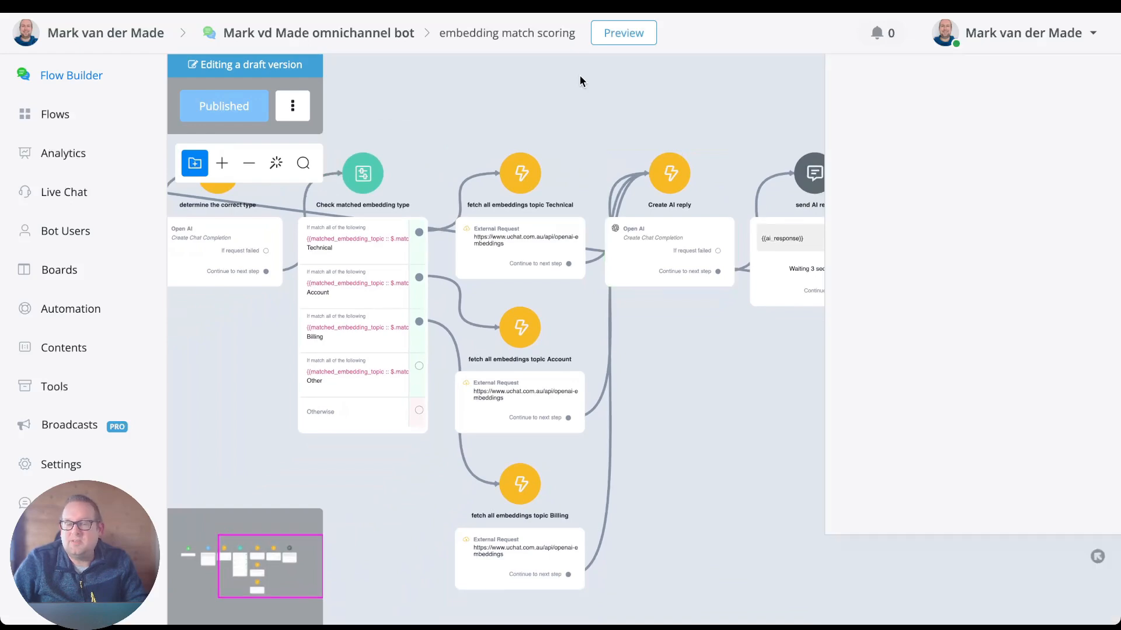
left_click_drag(552, 71, 719, 109)
left_click(632, 38)
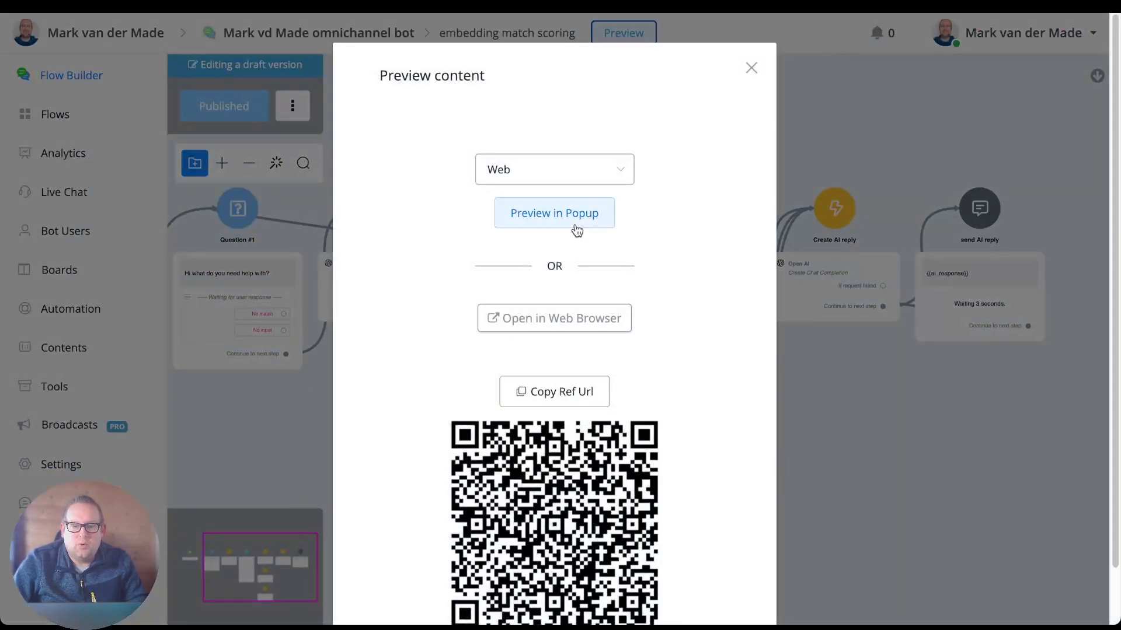
left_click(576, 224)
left_click_drag(425, 147, 555, 81)
left_click_drag(643, 461, 770, 585)
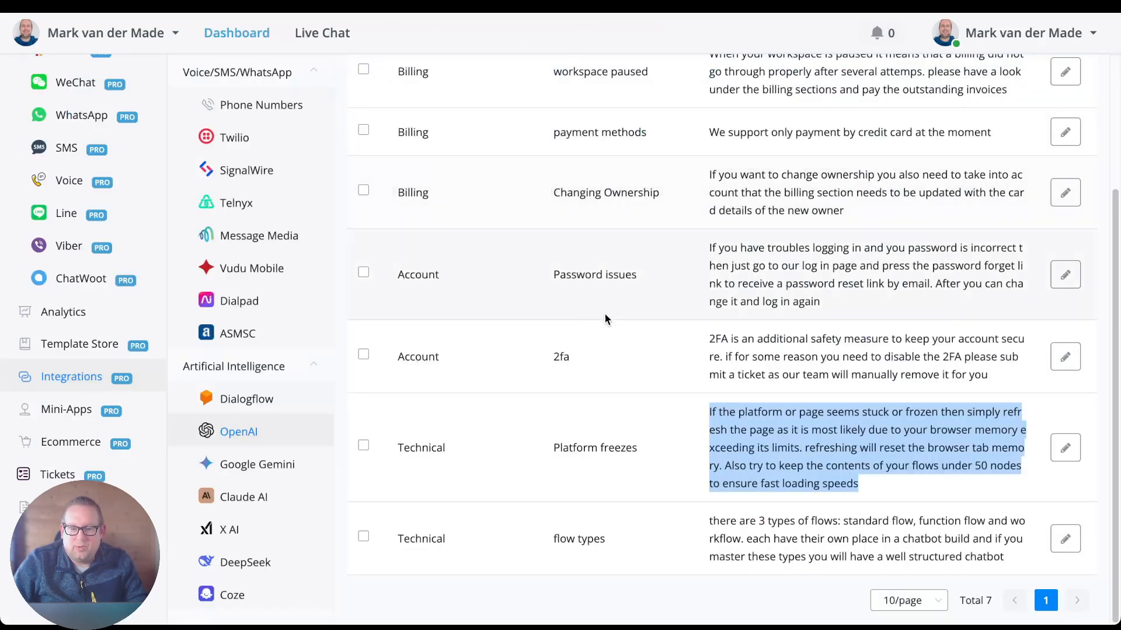
Return to the flow's preview chat and send the question "I want to remove 2fa from my account".
left_click(599, 371)
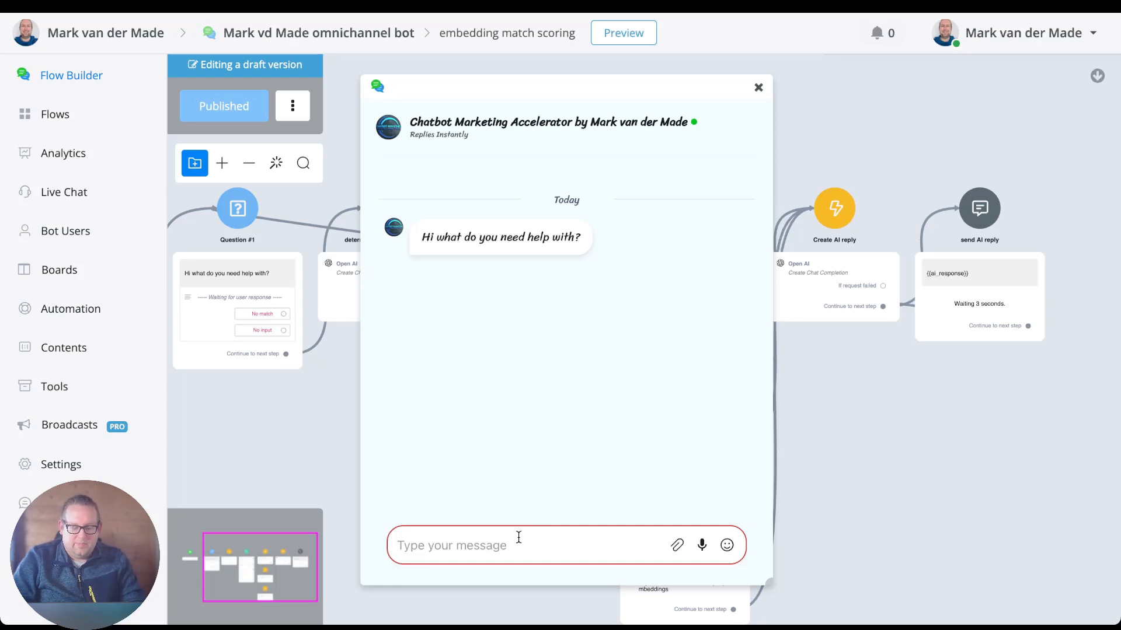
type("I want to r")
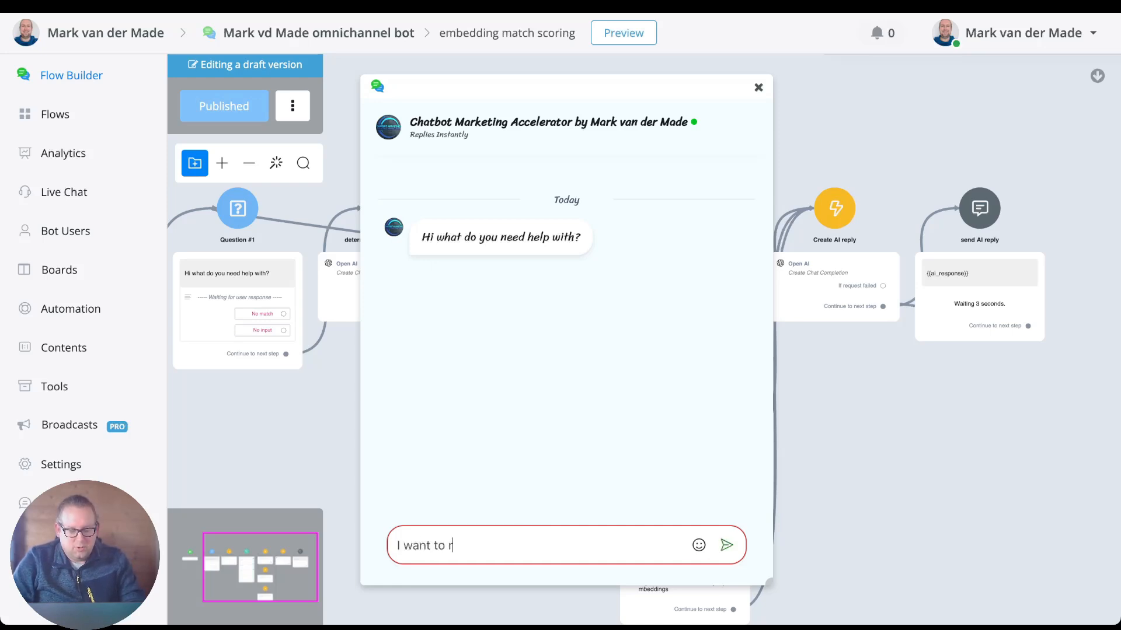
type("emove 2f")
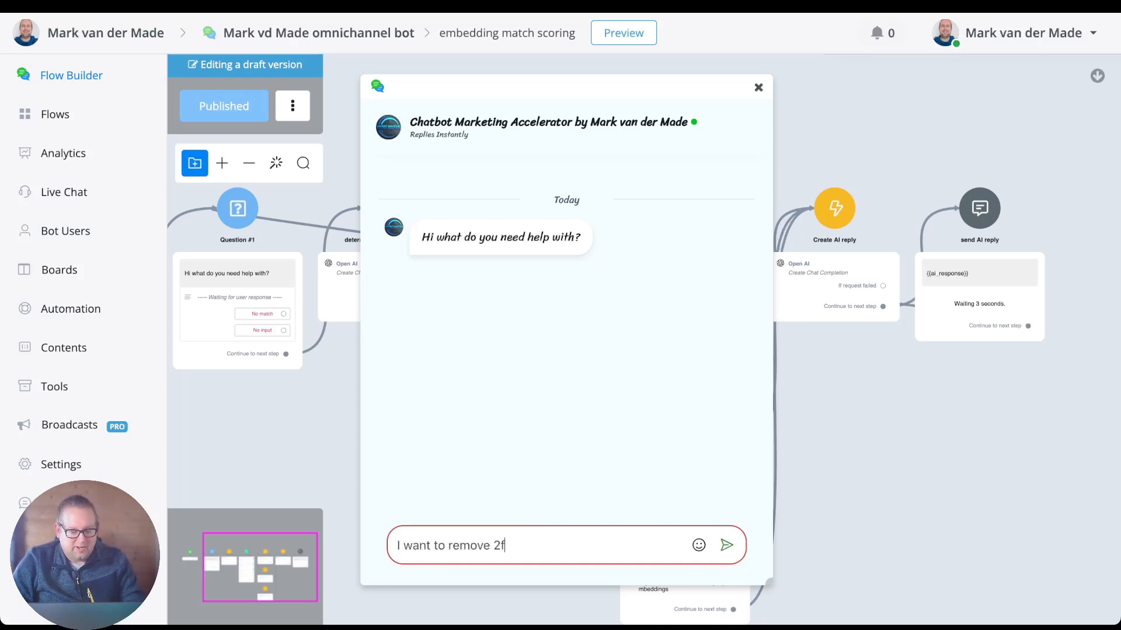
type("a from my")
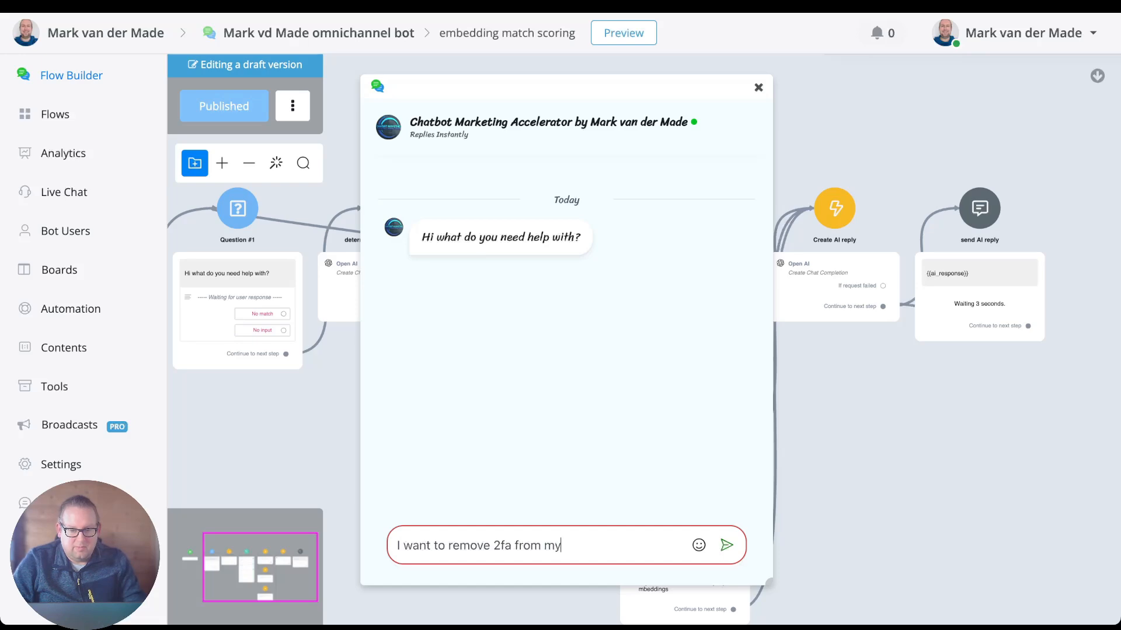
type(" account")
key("Return")
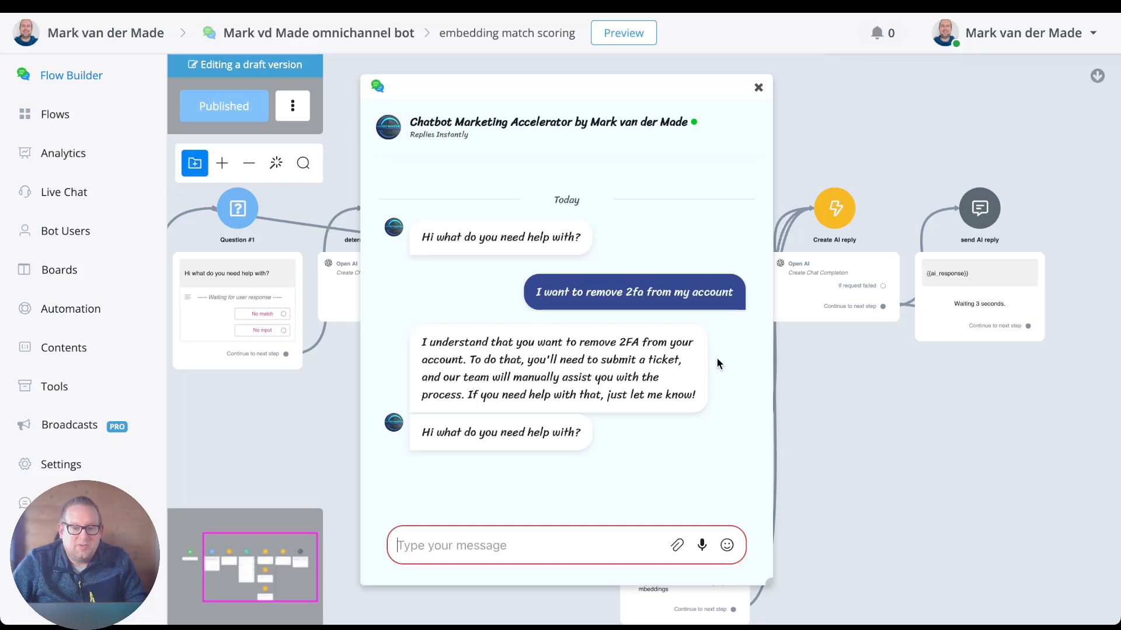
Select the chatbot's 2FA reply, compare it with the text of the 2fa embedding in the OpenAI list, and return to the chat.
triple_click(660, 391)
key("ctrl+Tab")
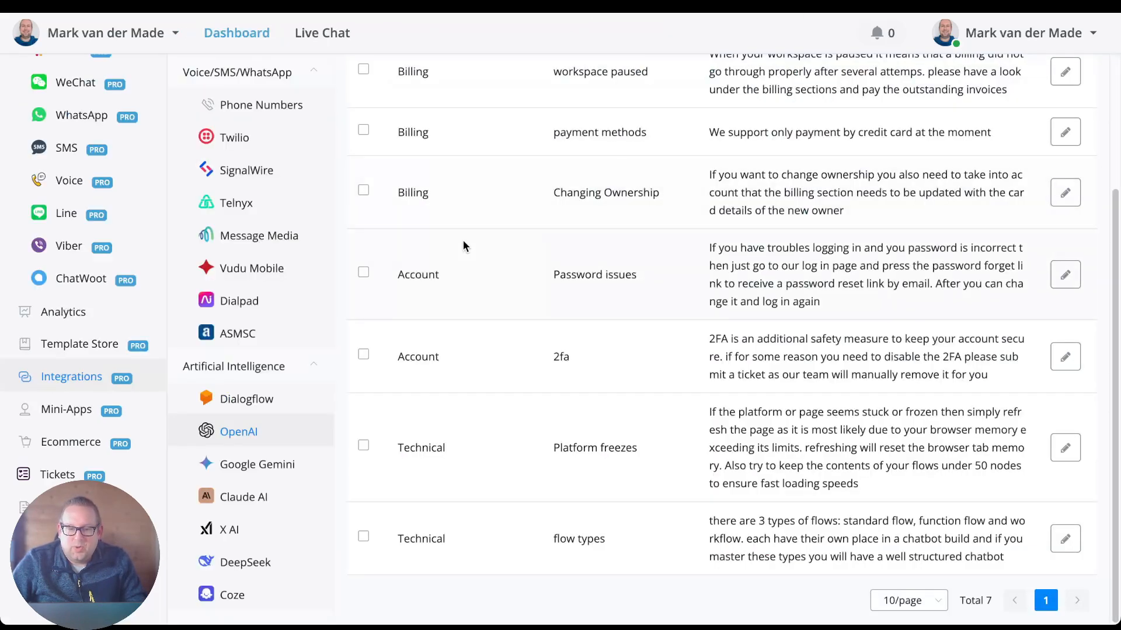
double_click(784, 359)
triple_click(788, 358)
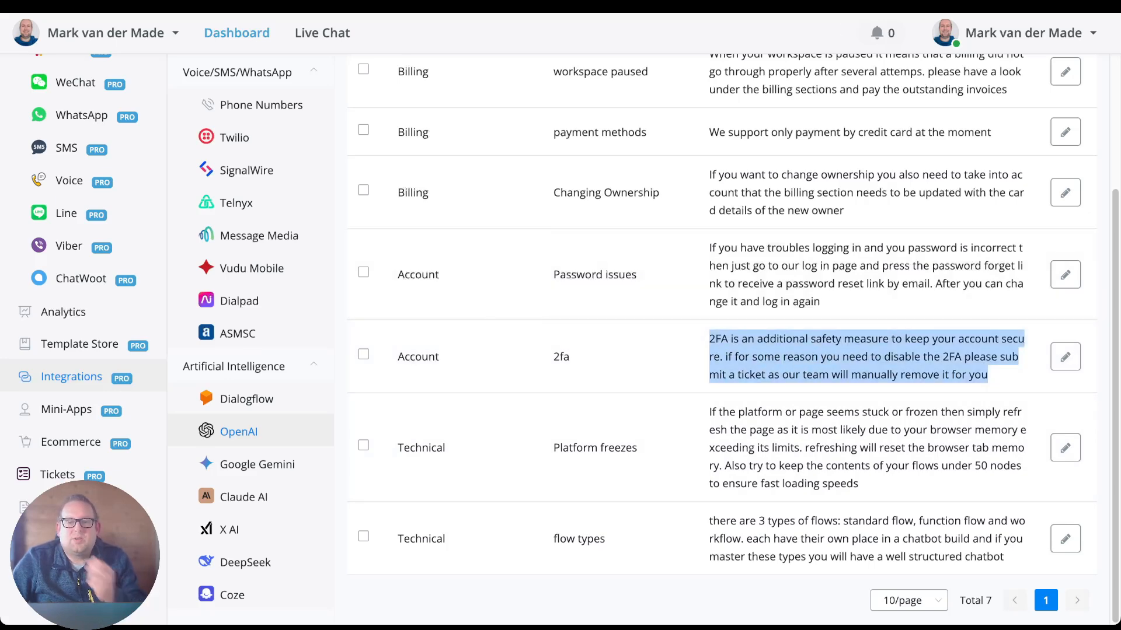
key("ctrl+Tab")
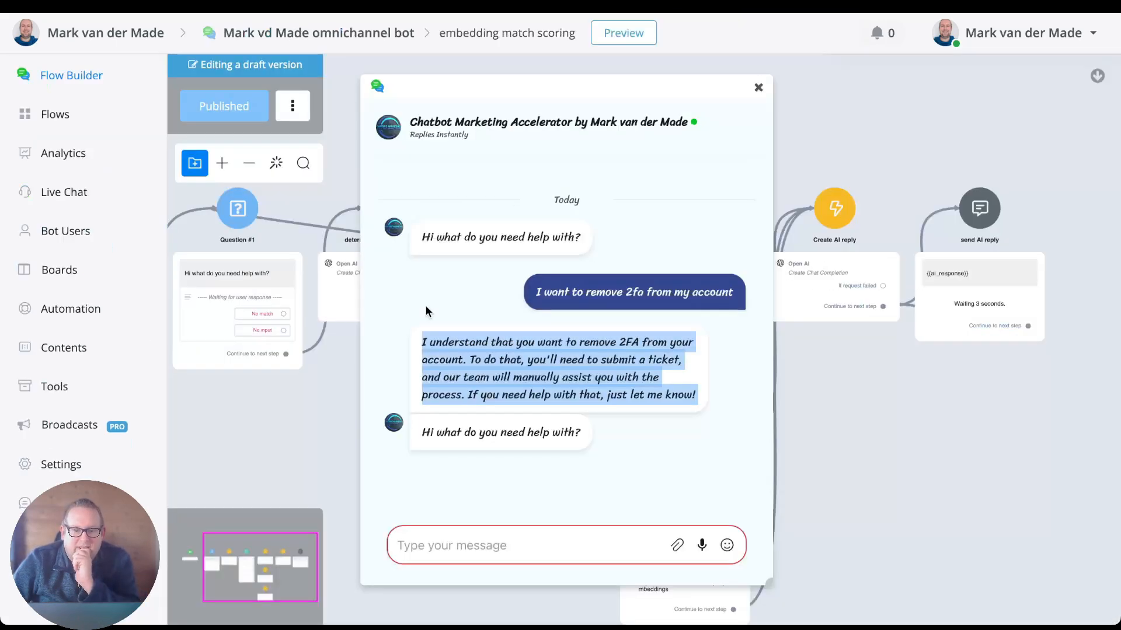
Send the question "what payment methods do you have?" in the preview chat.
left_click(533, 540)
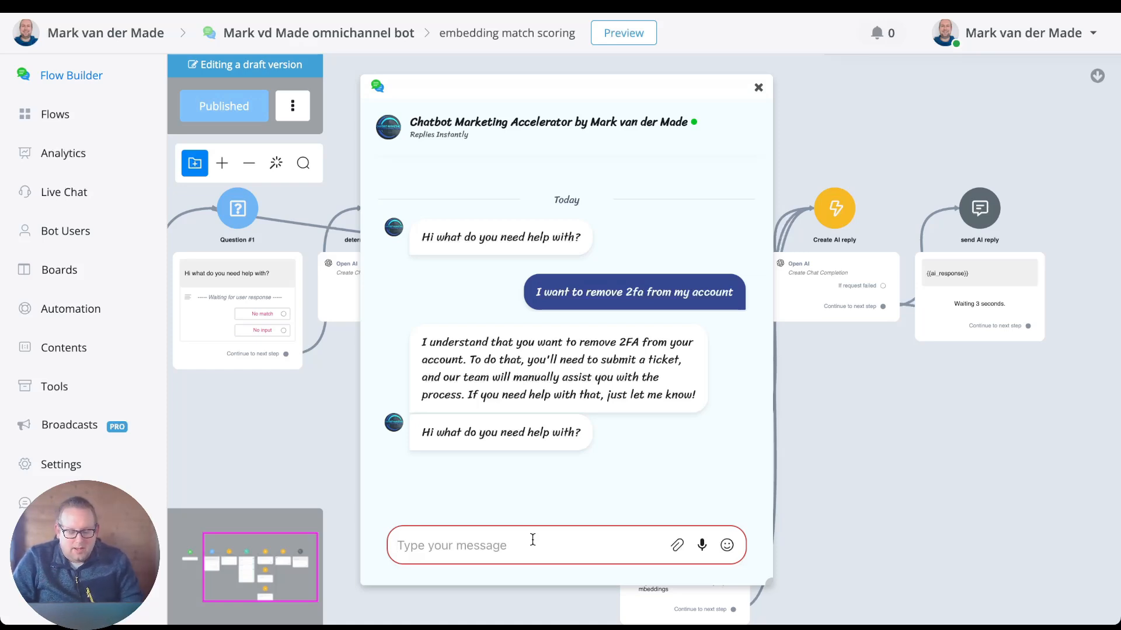
type("what pay")
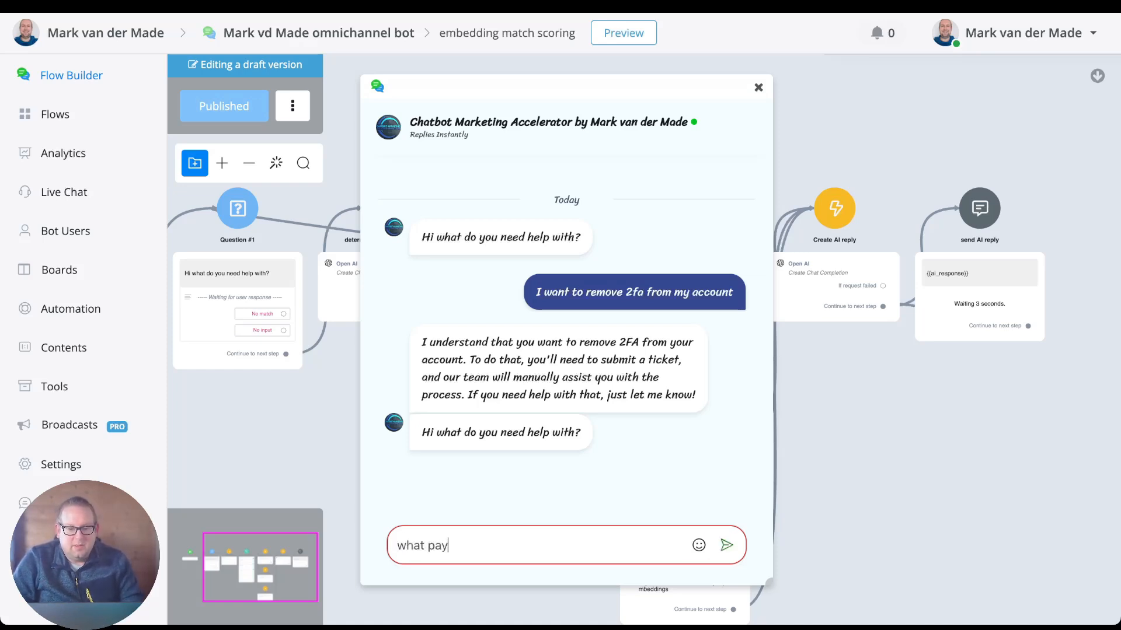
type("ment ")
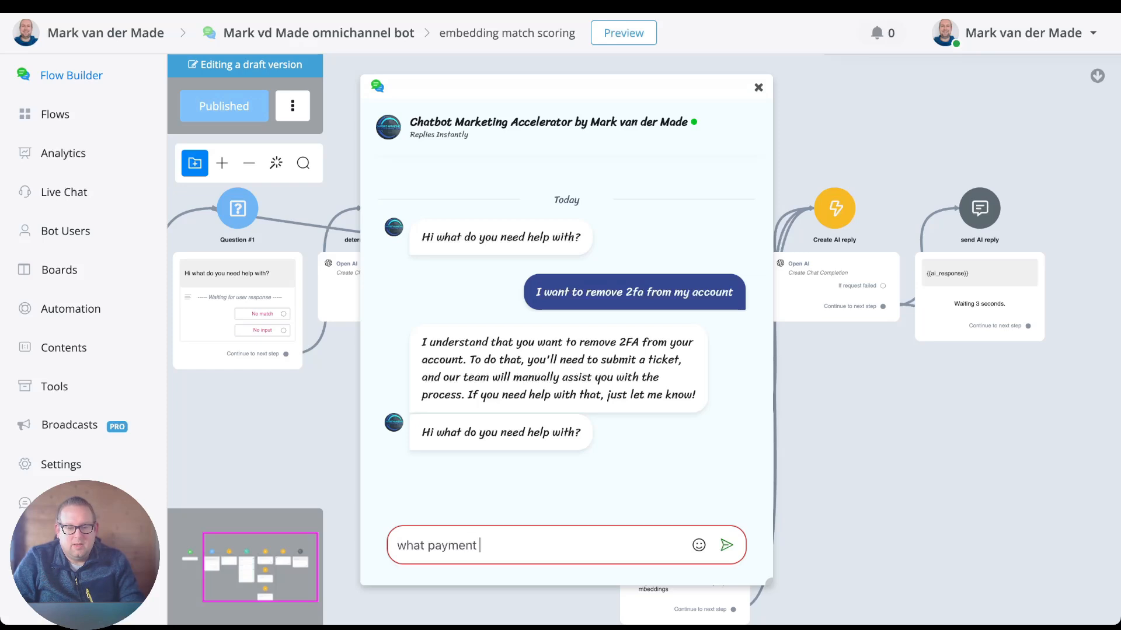
type("messages d")
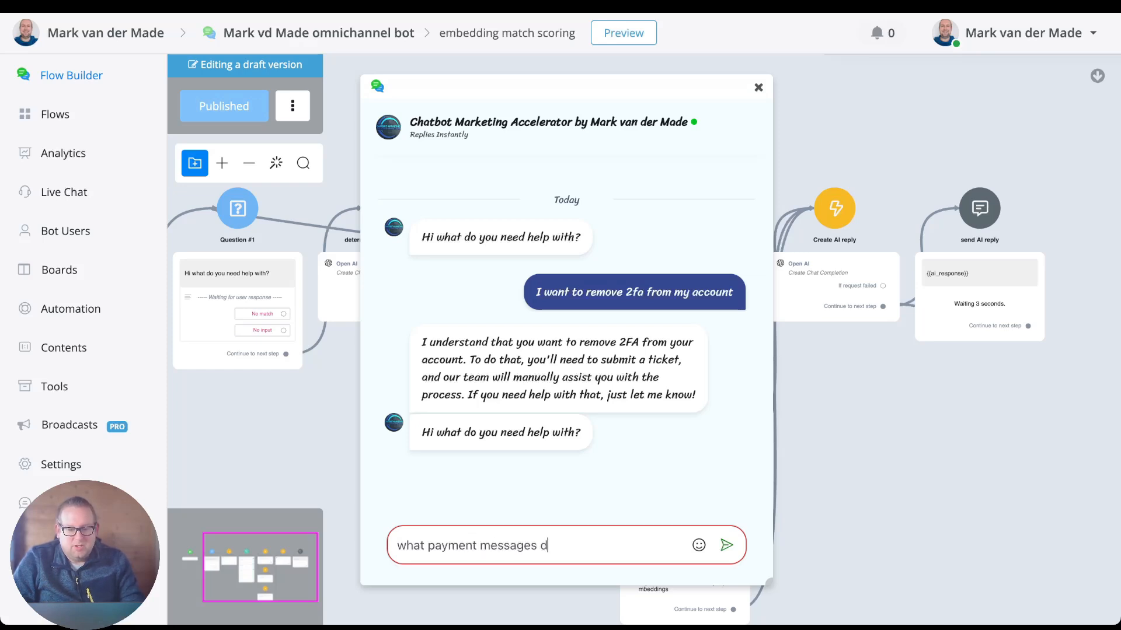
type("o")
key("BackSpace")
key("BackSpace")
key("BackSpace")
key("BackSpace")
key("BackSpace")
key("BackSpace")
key("BackSpace")
key("BackSpace")
key("BackSpace")
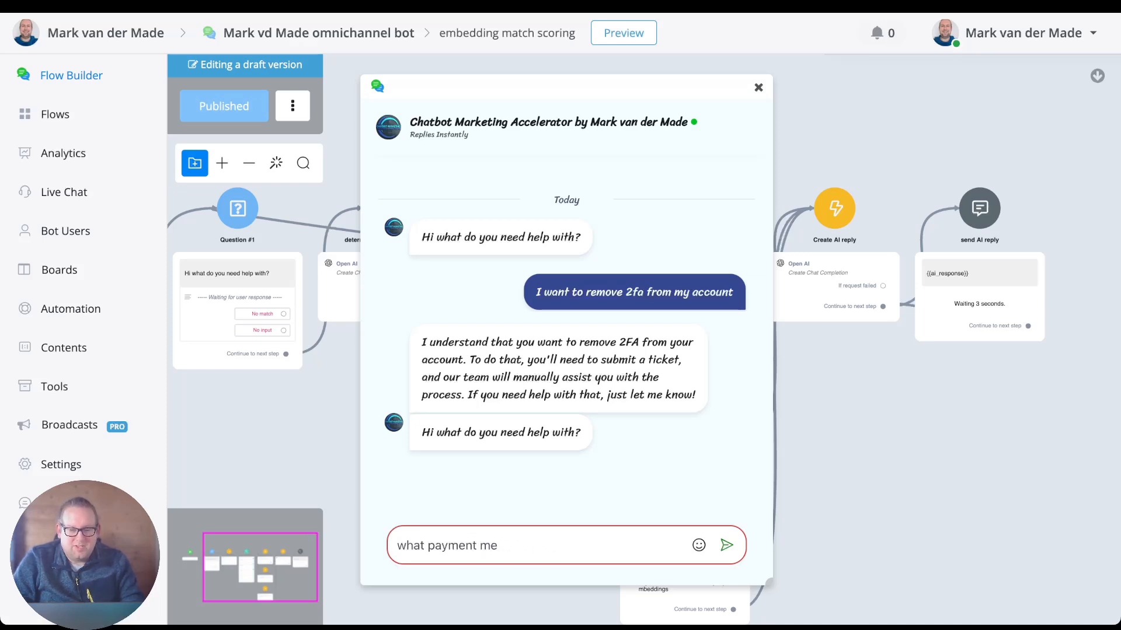
type("thof")
key("BackSpace")
type("ds")
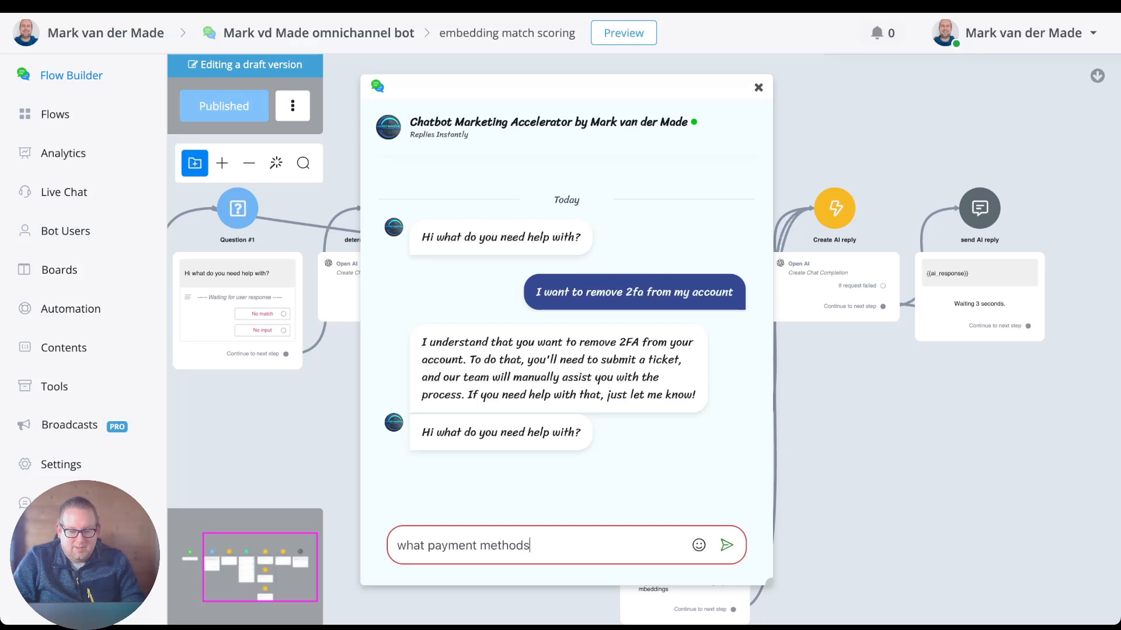
type(" do you have?")
key("Return")
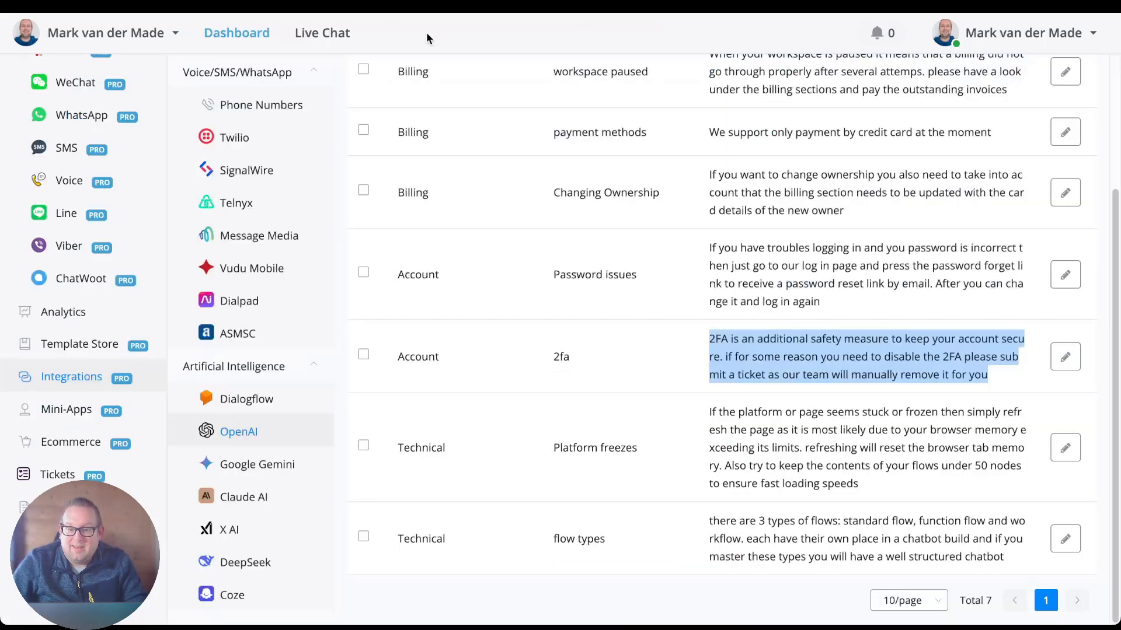
Switch to the OpenAI embeddings list and highlight the type, heading and text of the Billing payment methods embedding.
left_click(568, 306)
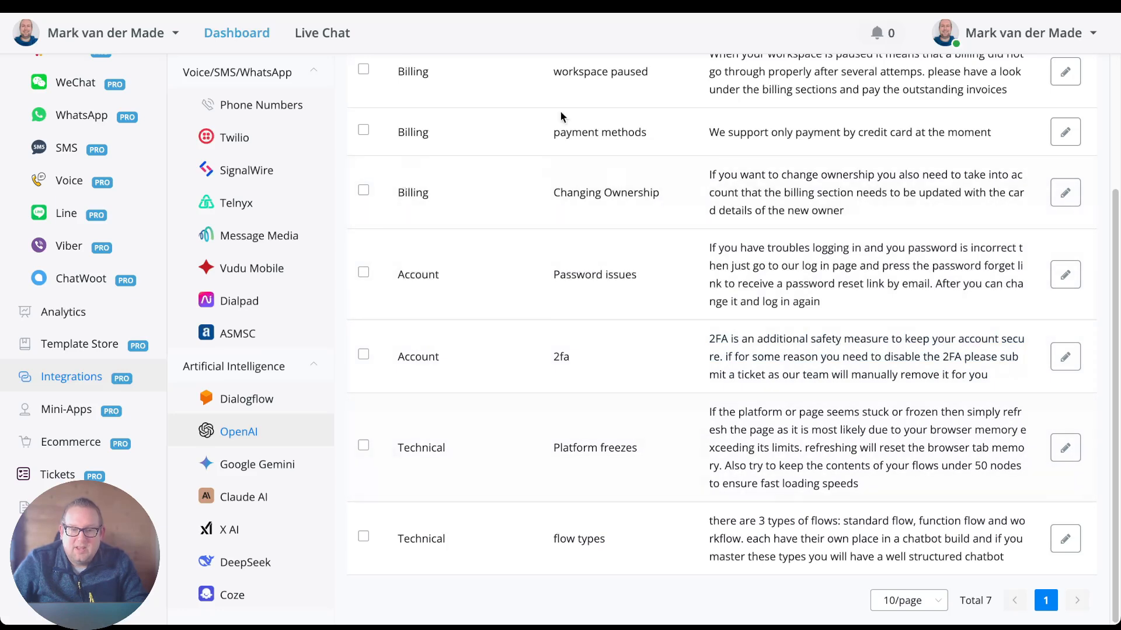
double_click(424, 132)
triple_click(591, 129)
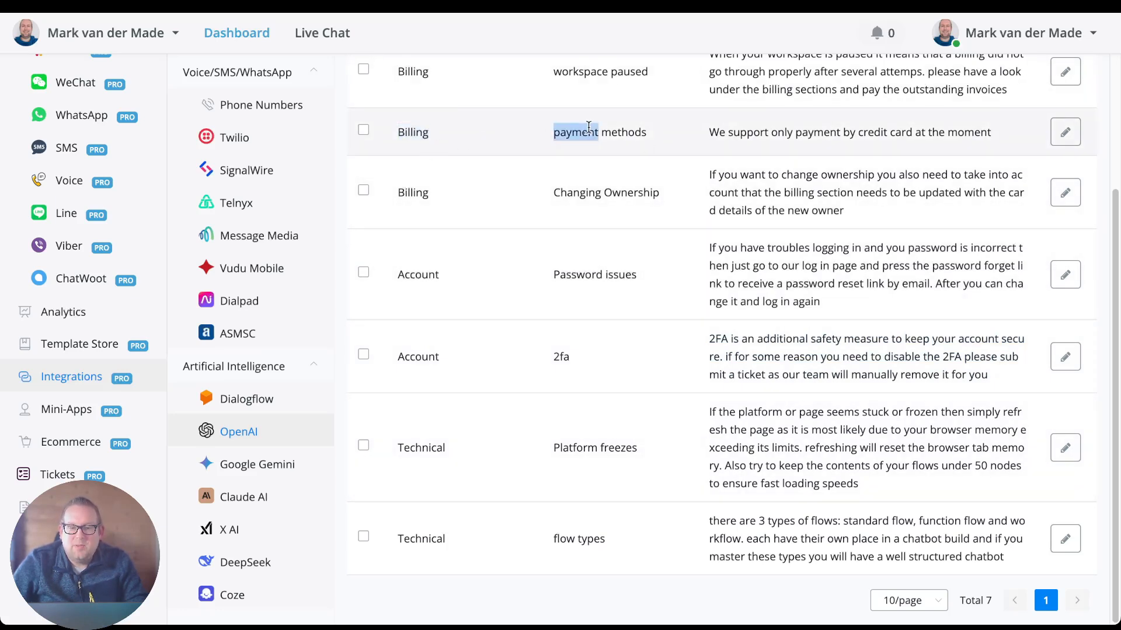
triple_click(731, 130)
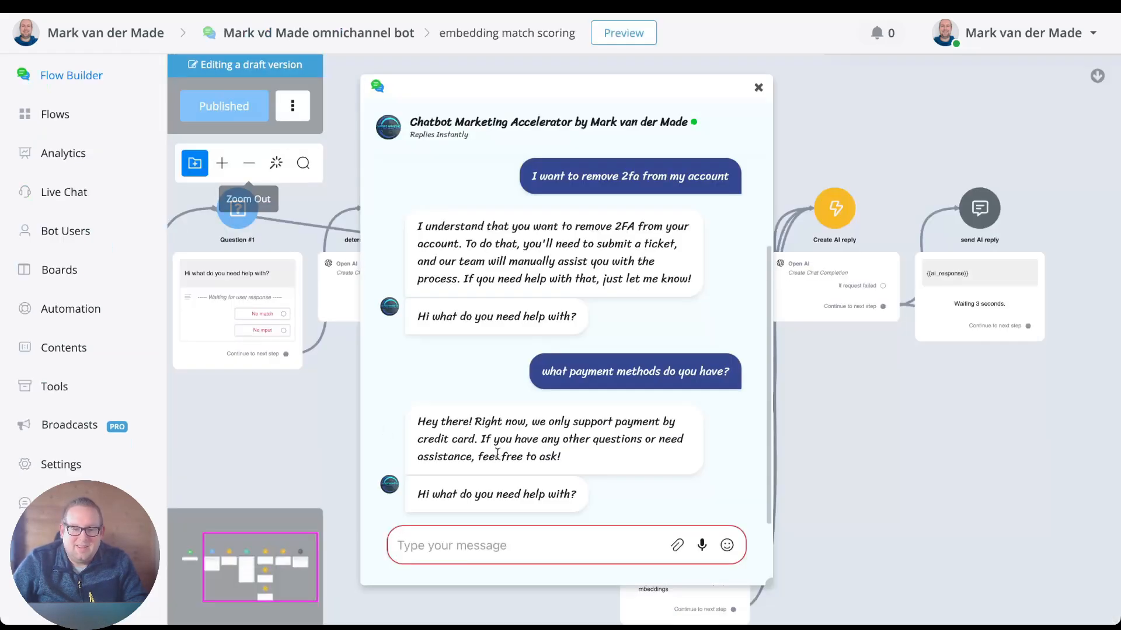
Return to the preview chat, select the chatbot's payment reply for comparison, and close the chat window.
left_click_drag(628, 464, 432, 421)
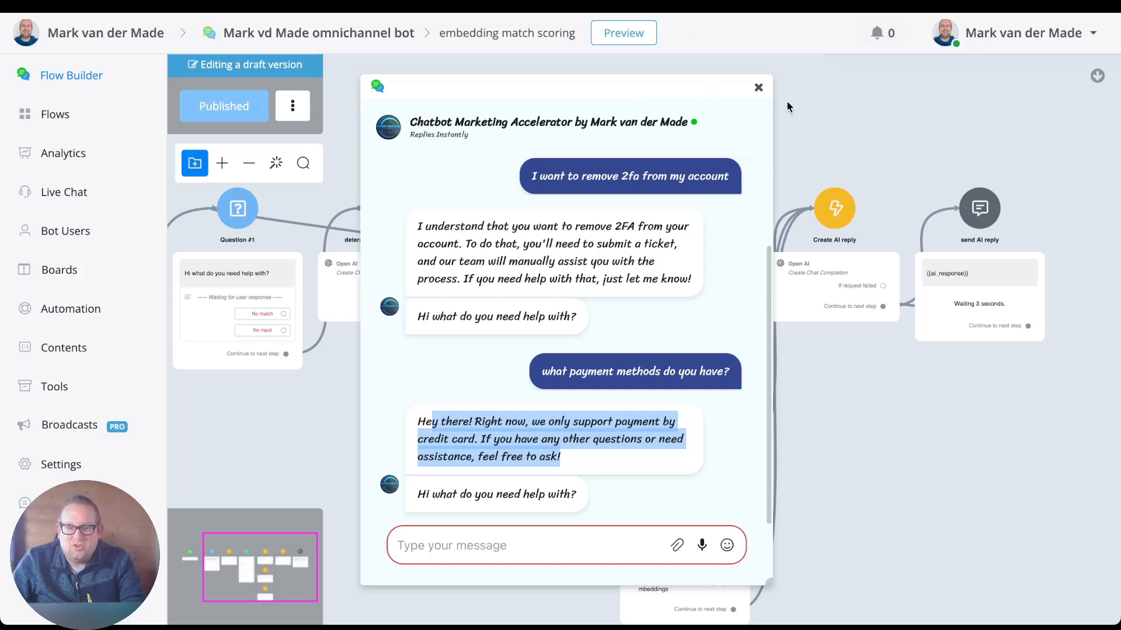
left_click(758, 88)
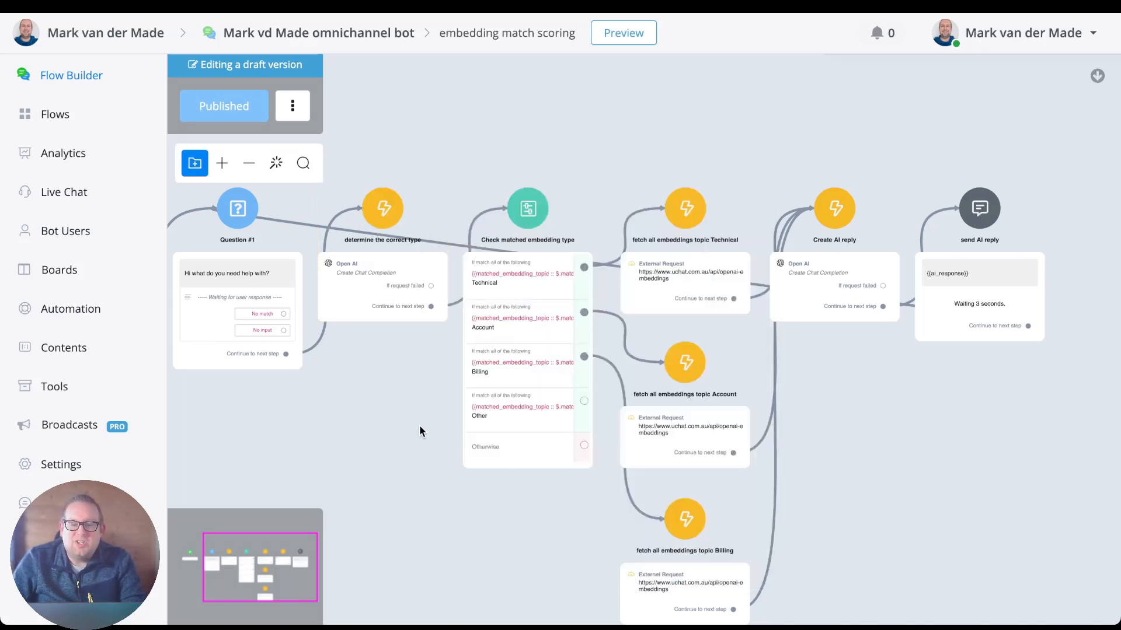
left_click_drag(419, 432, 450, 380)
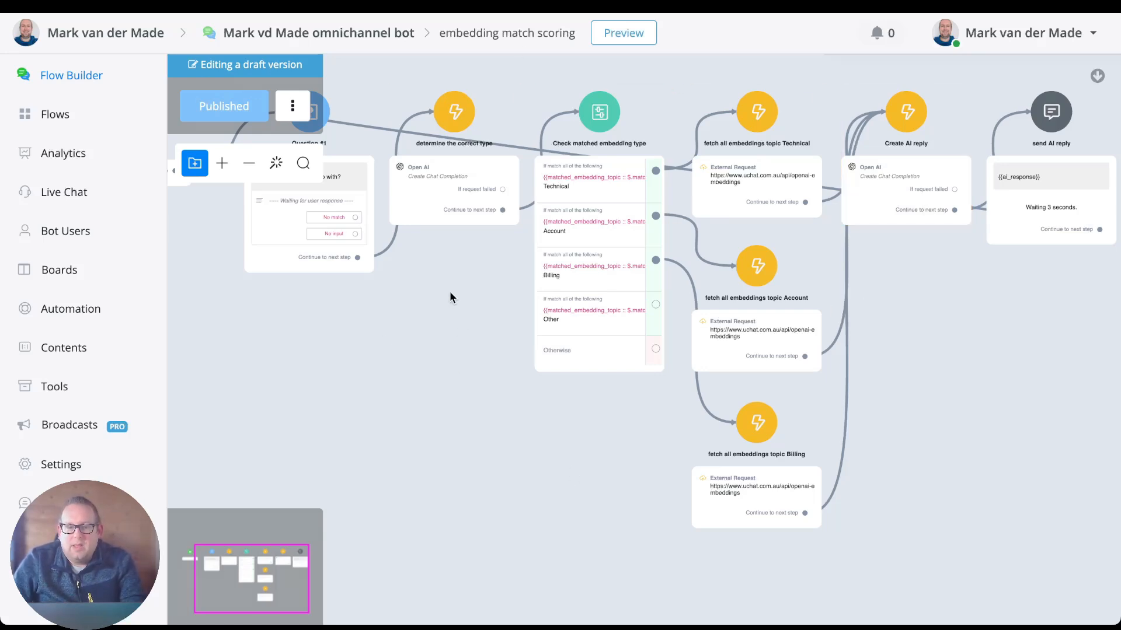
left_click_drag(458, 282, 375, 367)
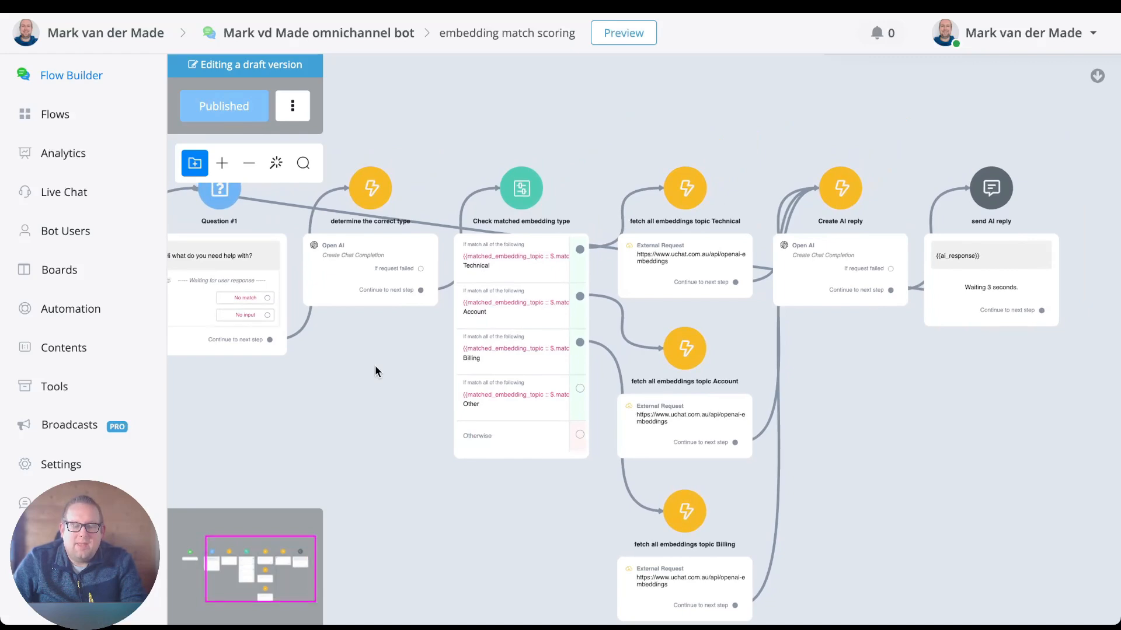
Examine the response preprocessing code of the fetch all embeddings topic Technical request, and close its settings without saving.
left_click(660, 230)
left_click(942, 222)
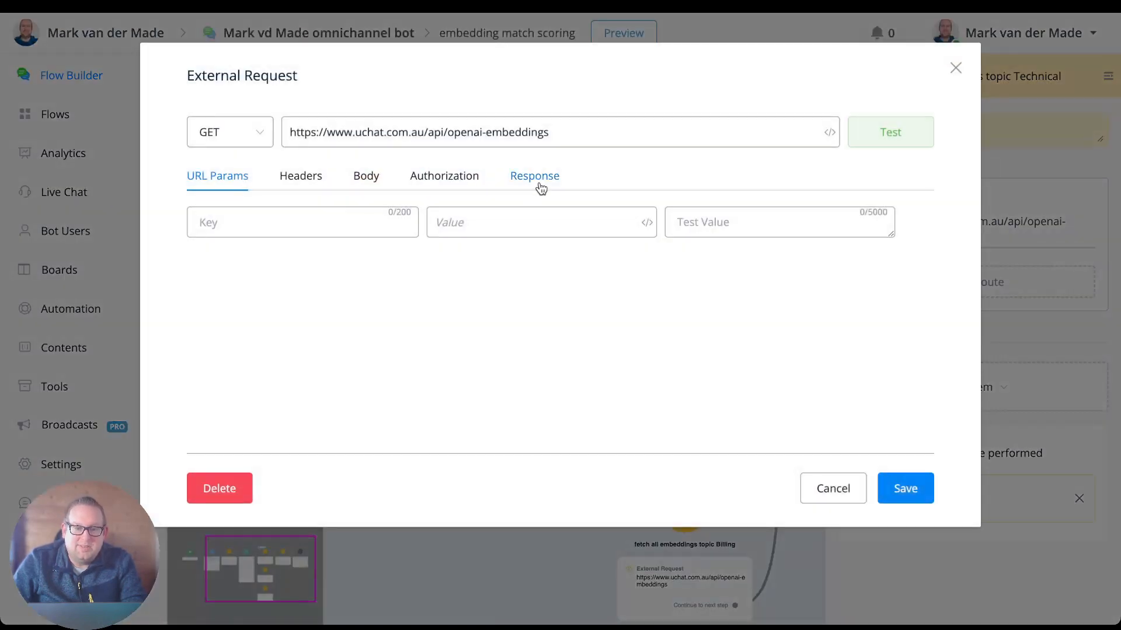
left_click(535, 175)
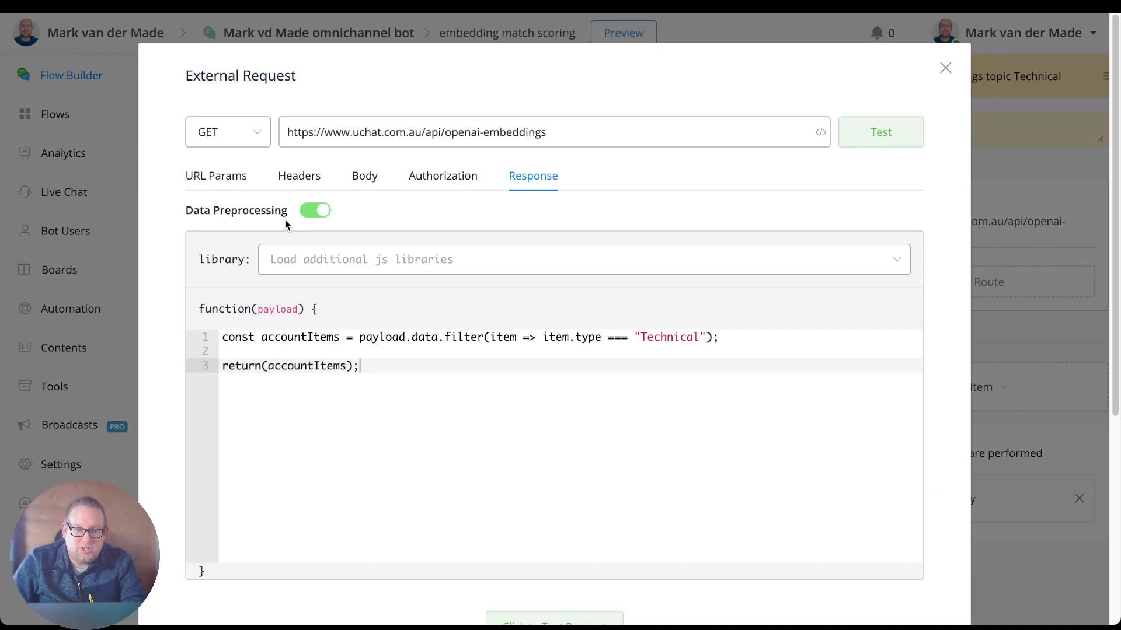
left_click(945, 68)
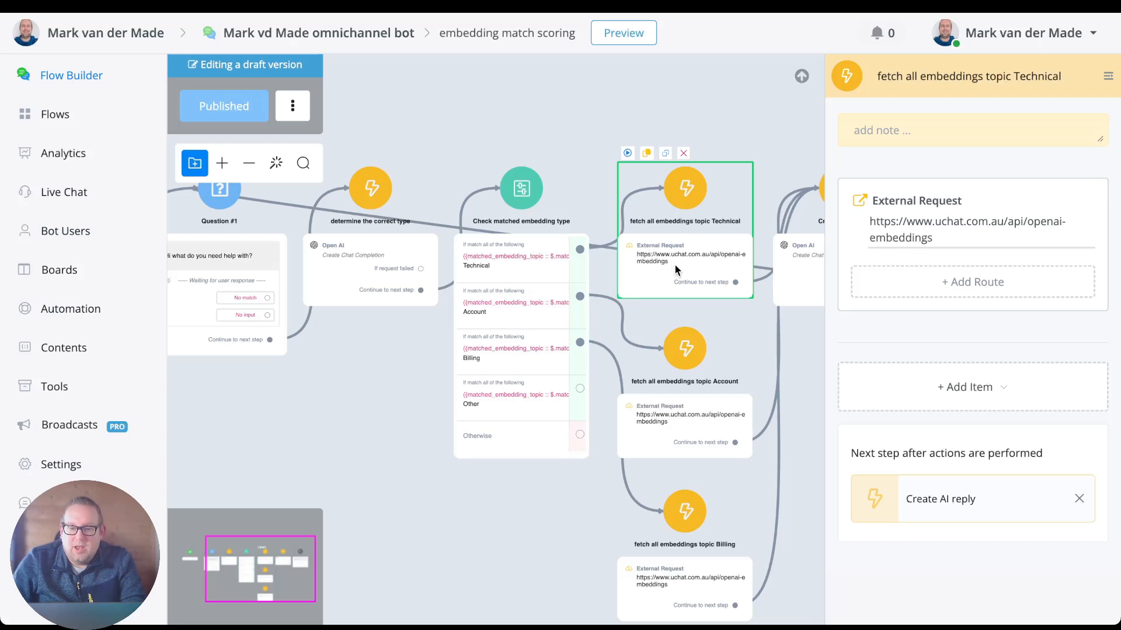
Inspect the determine the correct type node, then highlight the "Technical" filter value in the Technical fetch request's response code and close without saving.
left_click(351, 274)
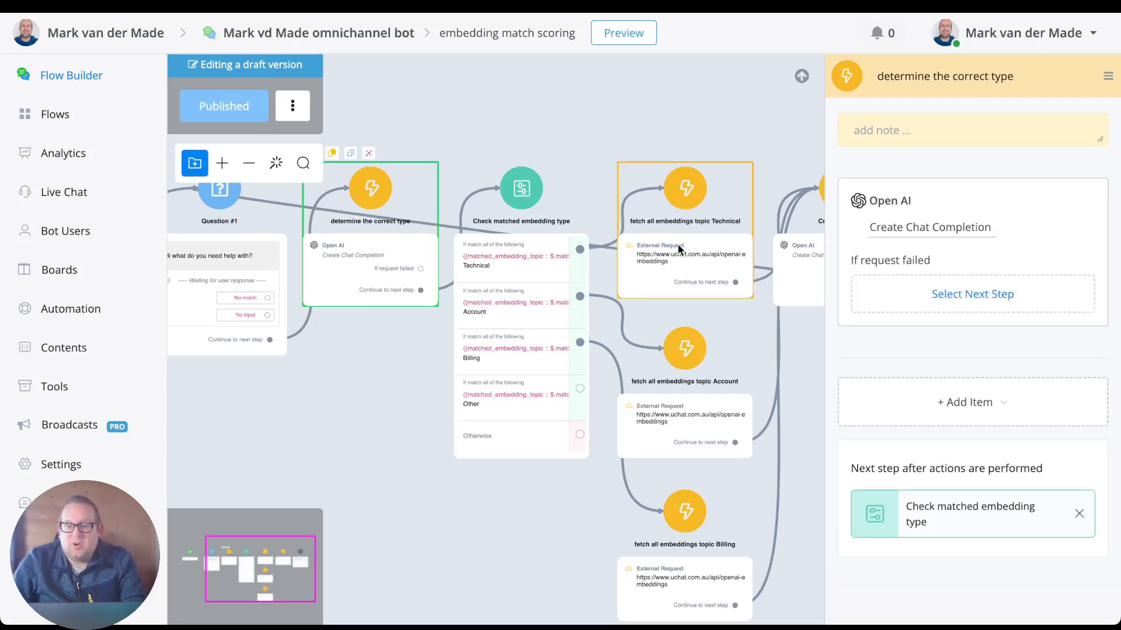
left_click(679, 250)
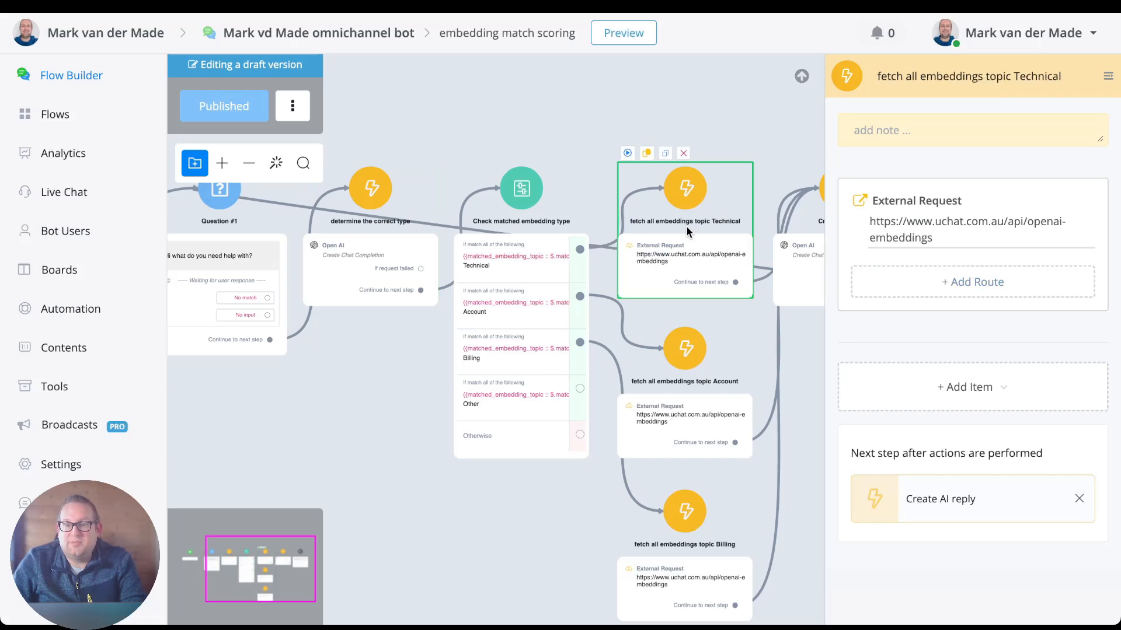
left_click(902, 228)
left_click(534, 175)
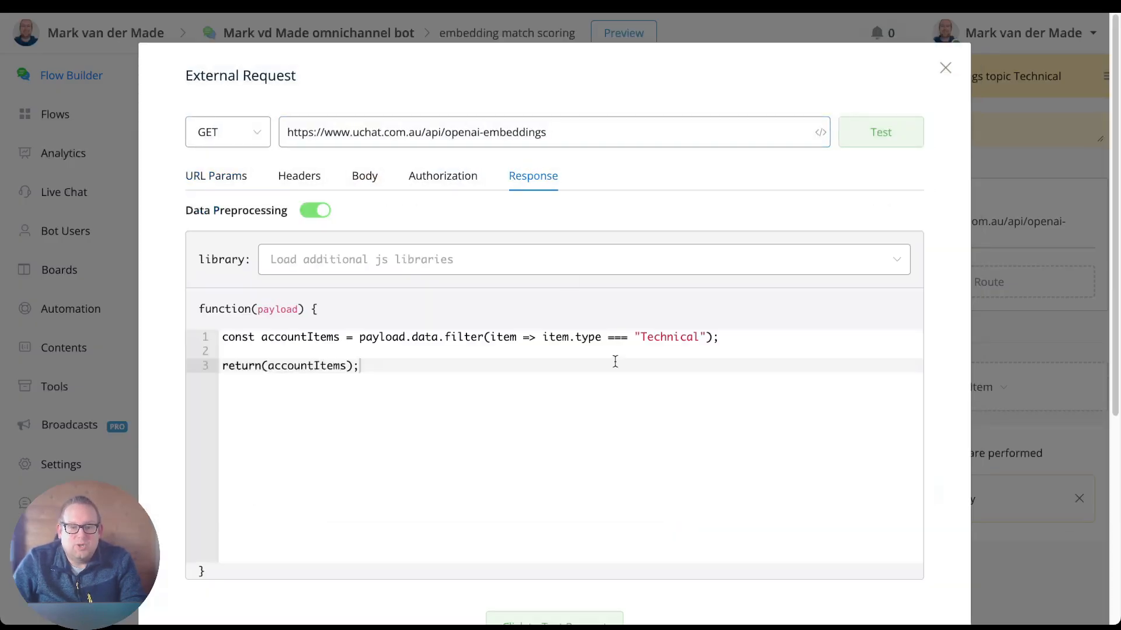
triple_click(660, 339)
double_click(667, 339)
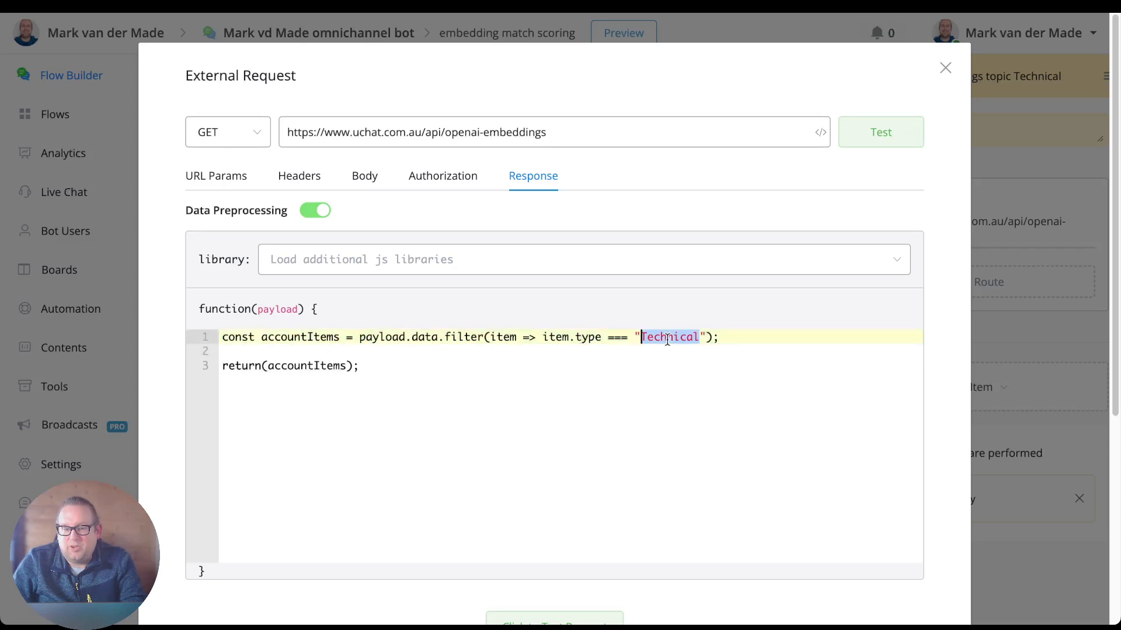
left_click(944, 69)
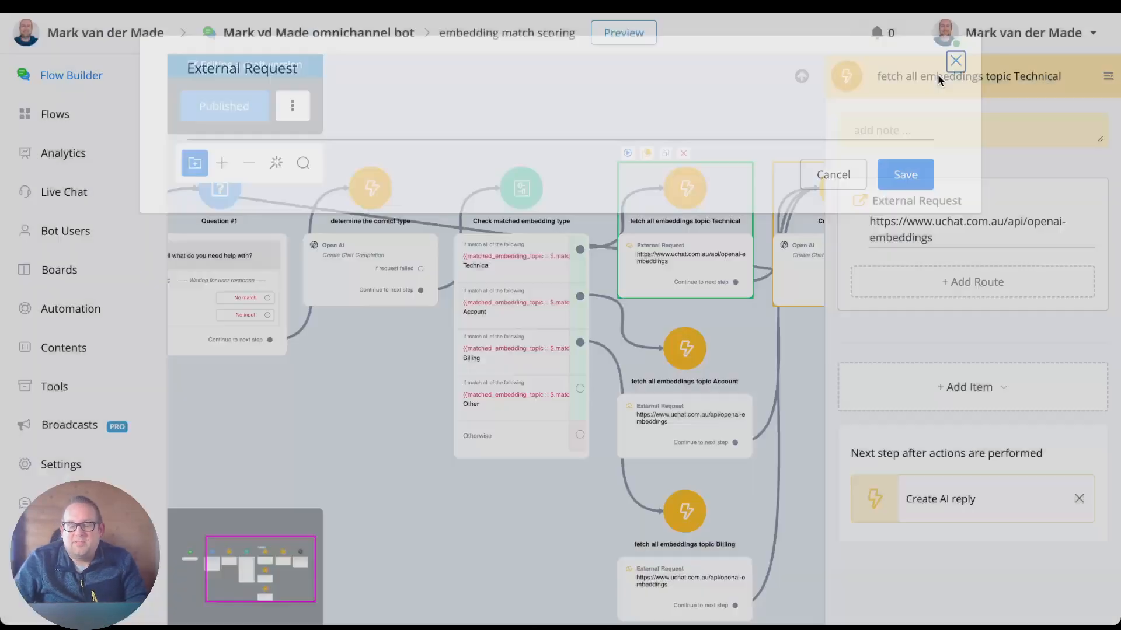
Look over the flow's fetch and reply nodes, and review the types and headings in the OpenAI embeddings list.
scroll(525, 467, "right", 4)
scroll(525, 466, "down", 1)
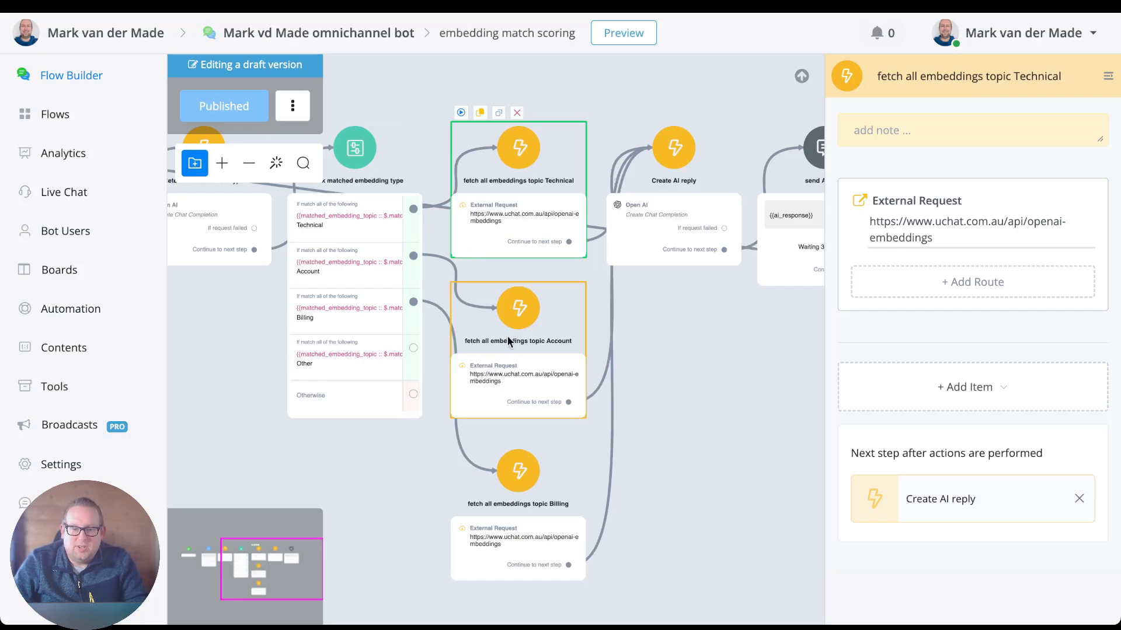
left_click_drag(716, 403, 579, 424)
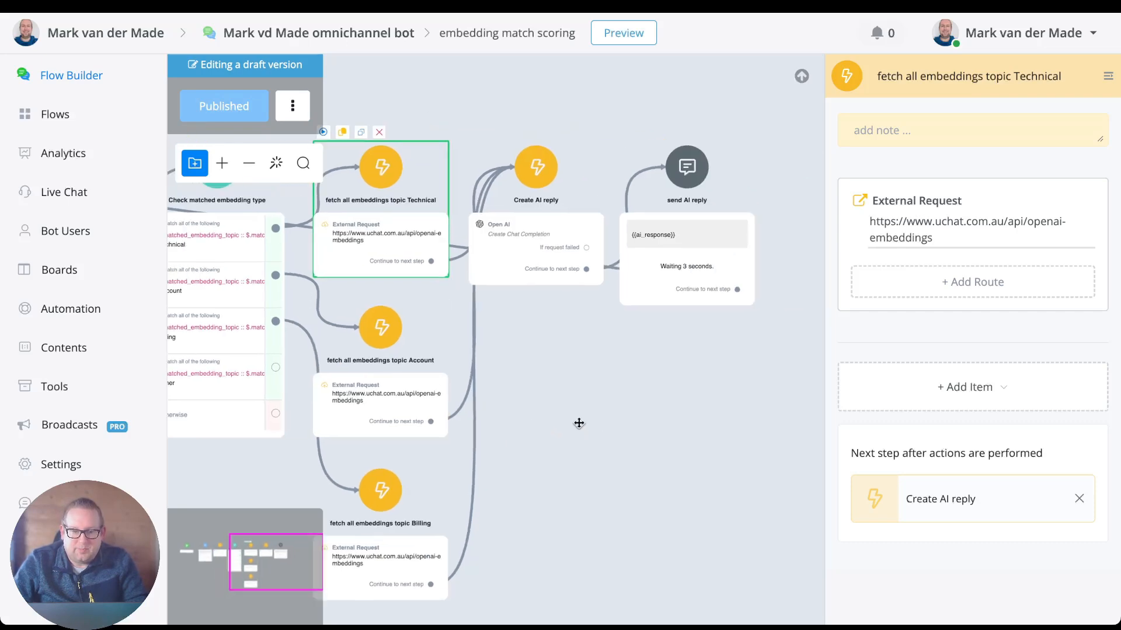
left_click_drag(604, 384, 855, 401)
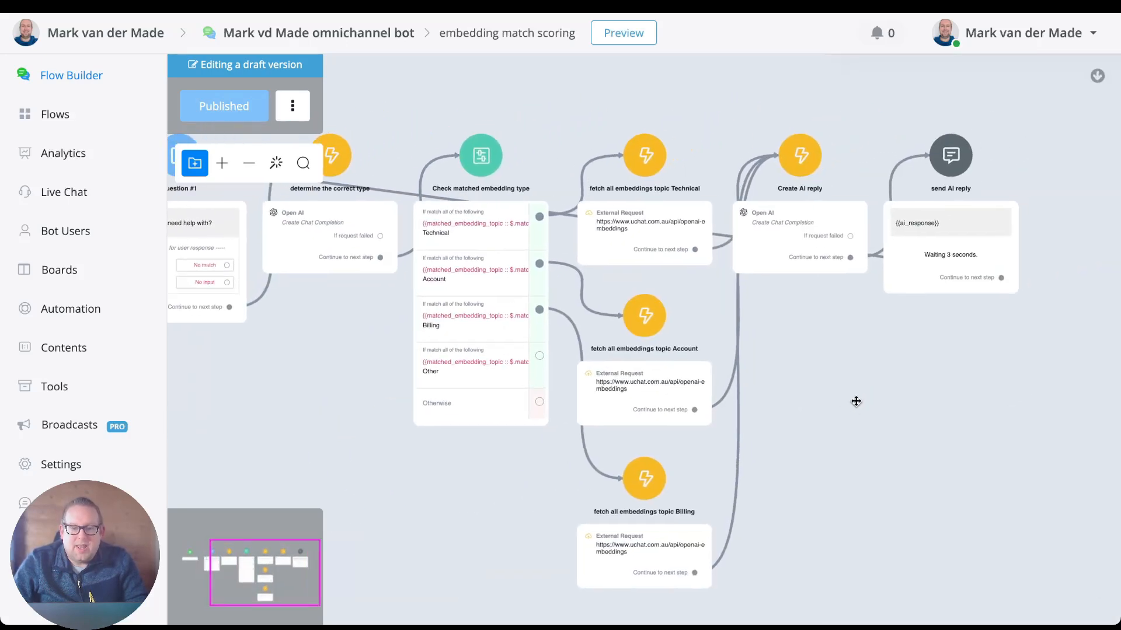
scroll(789, 401, "down", 2)
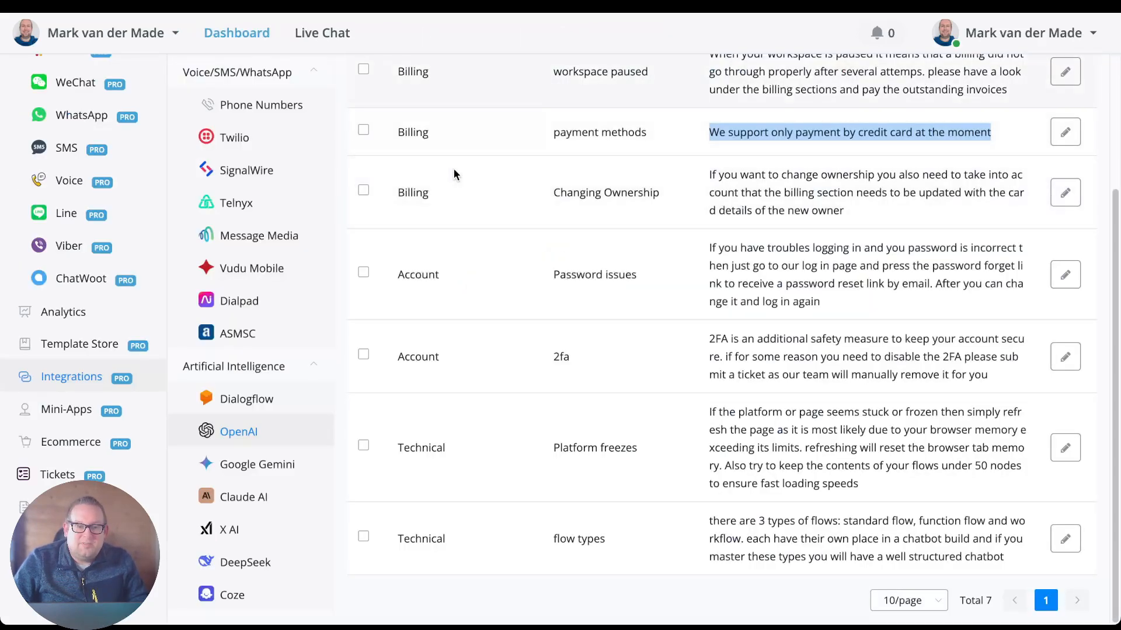
scroll(454, 160, "up", 2)
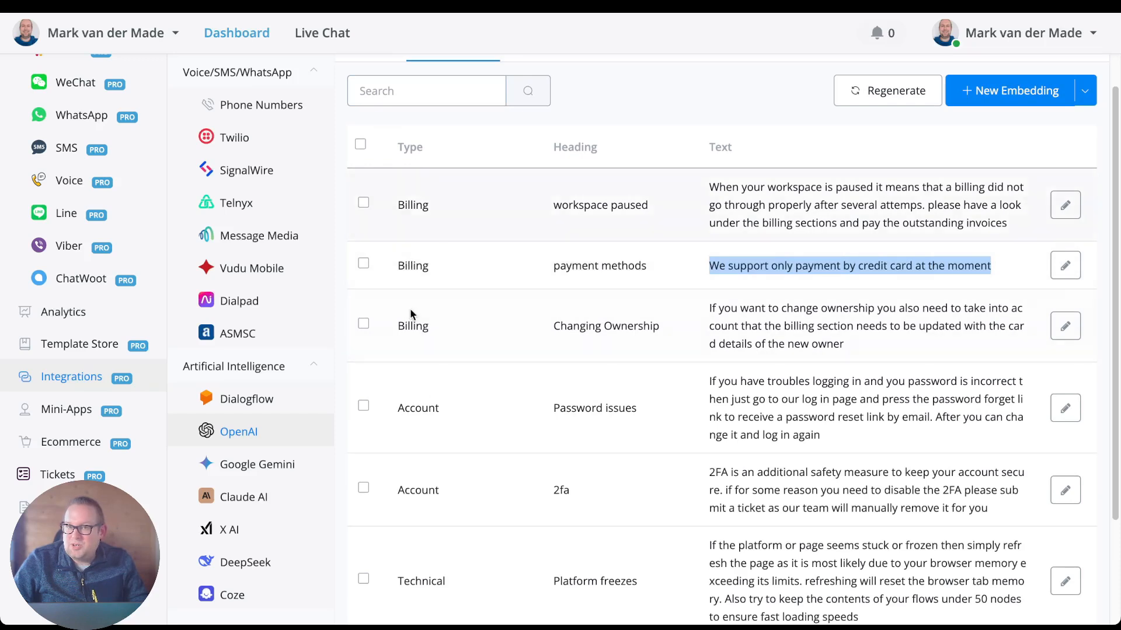
left_click(448, 358)
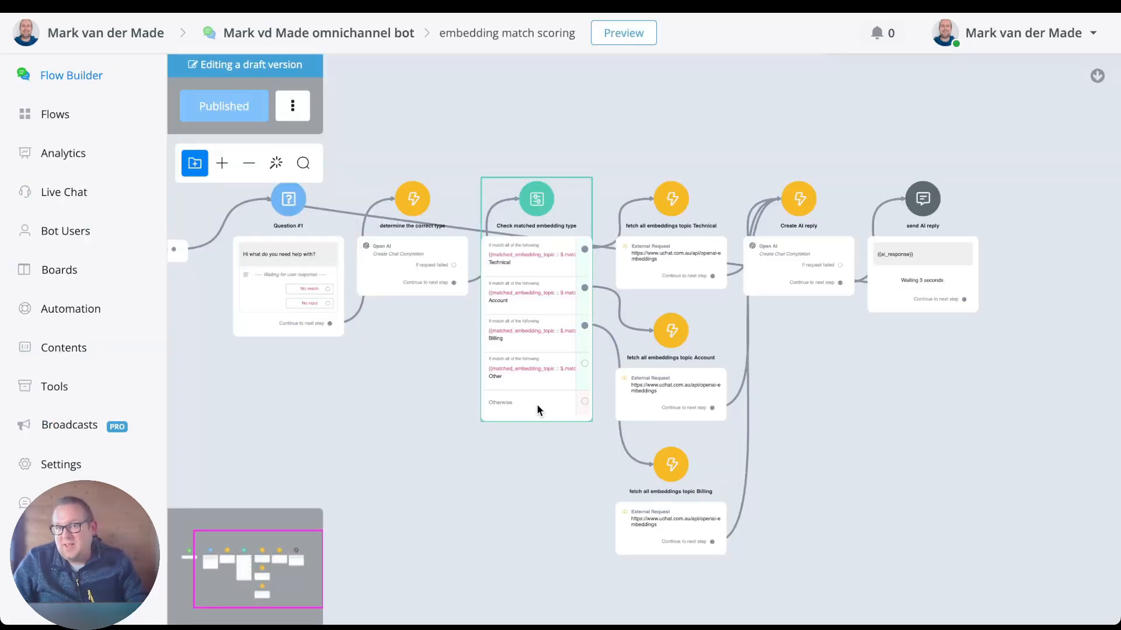
Check the response filter code of the Technical fetch request once more, close it without saving, and deselect the node.
left_click(695, 266)
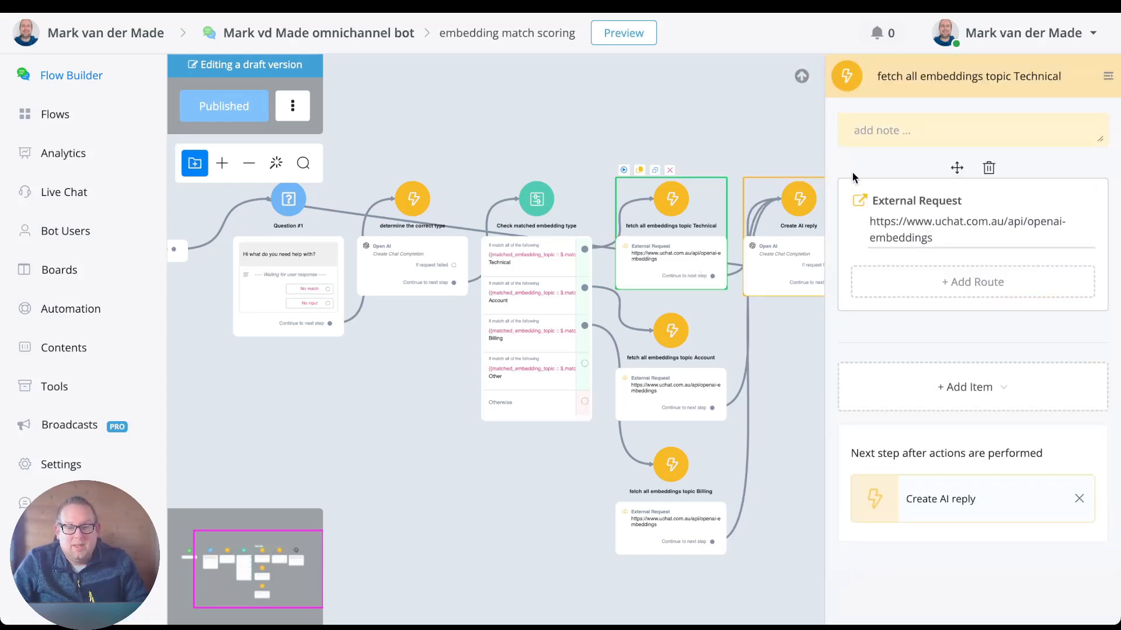
left_click(889, 222)
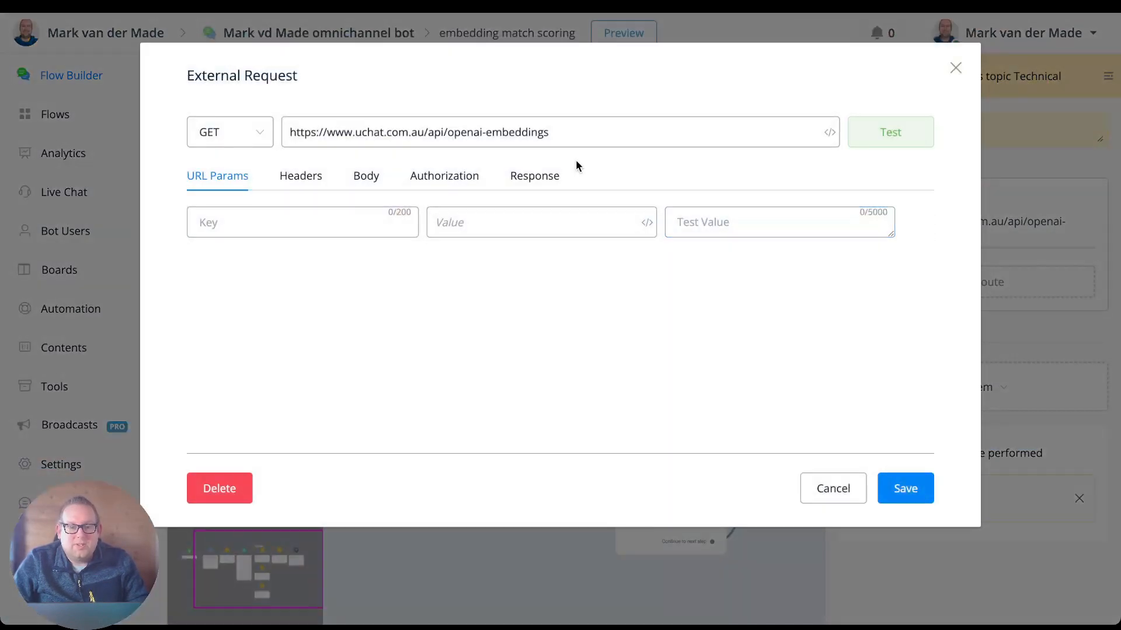
left_click(543, 178)
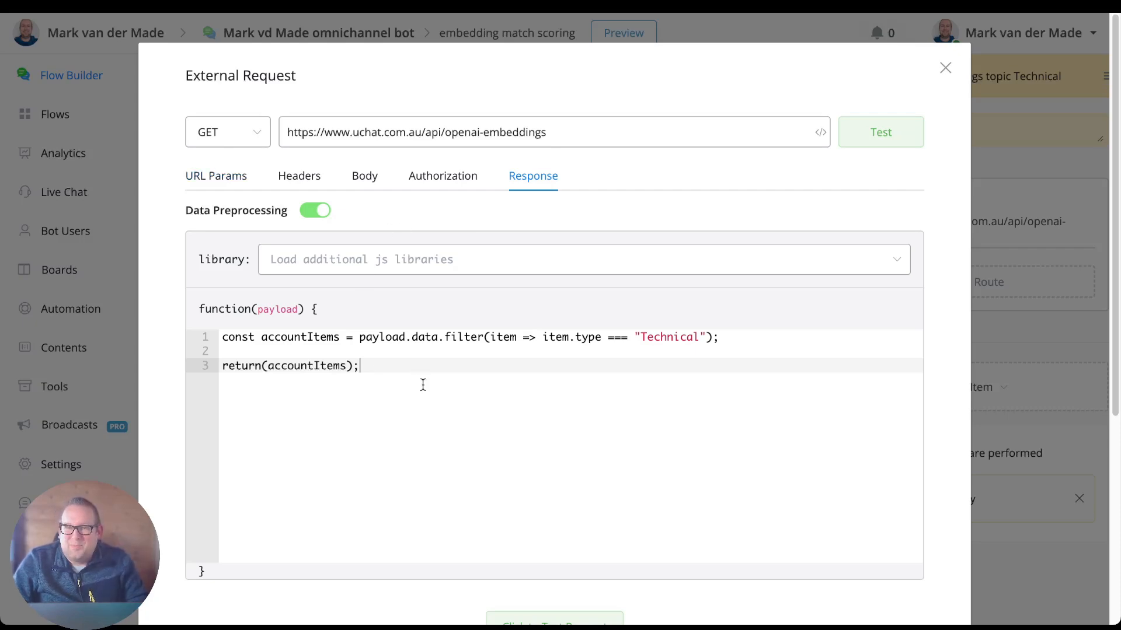
left_click(944, 68)
left_click(469, 465)
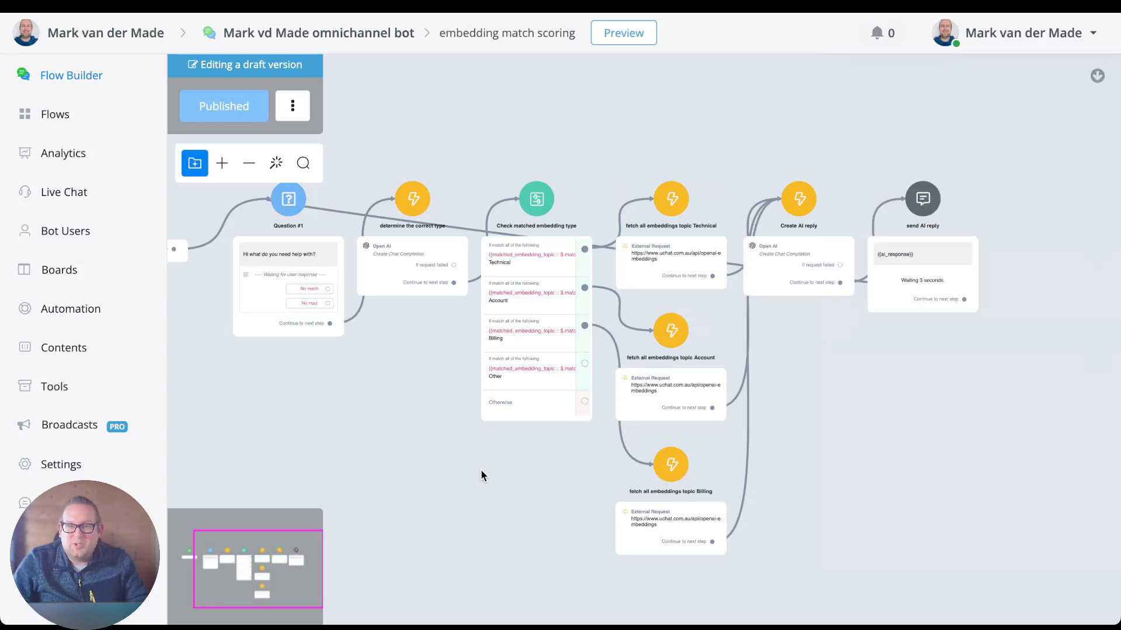